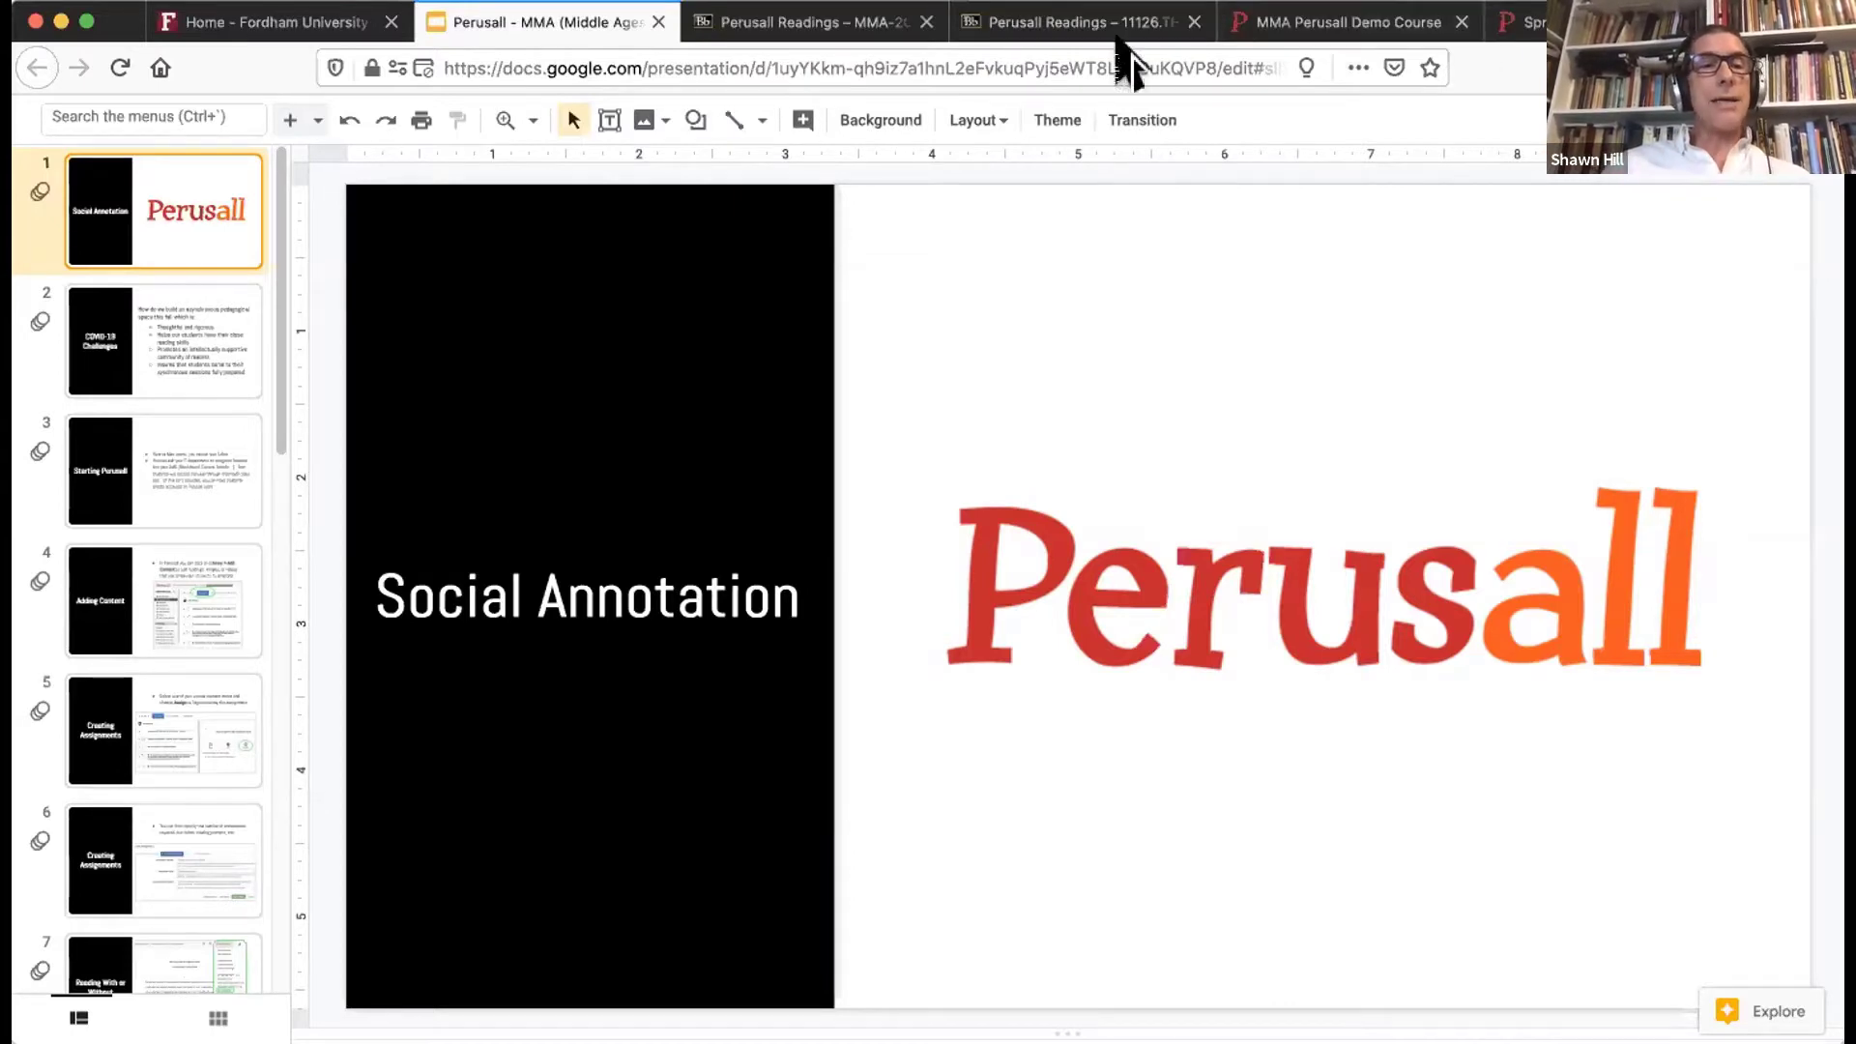
# Step: Display slide 2, 'COVID-19 Challenges', of the Perusall presentation
pyautogui.click(159, 373)
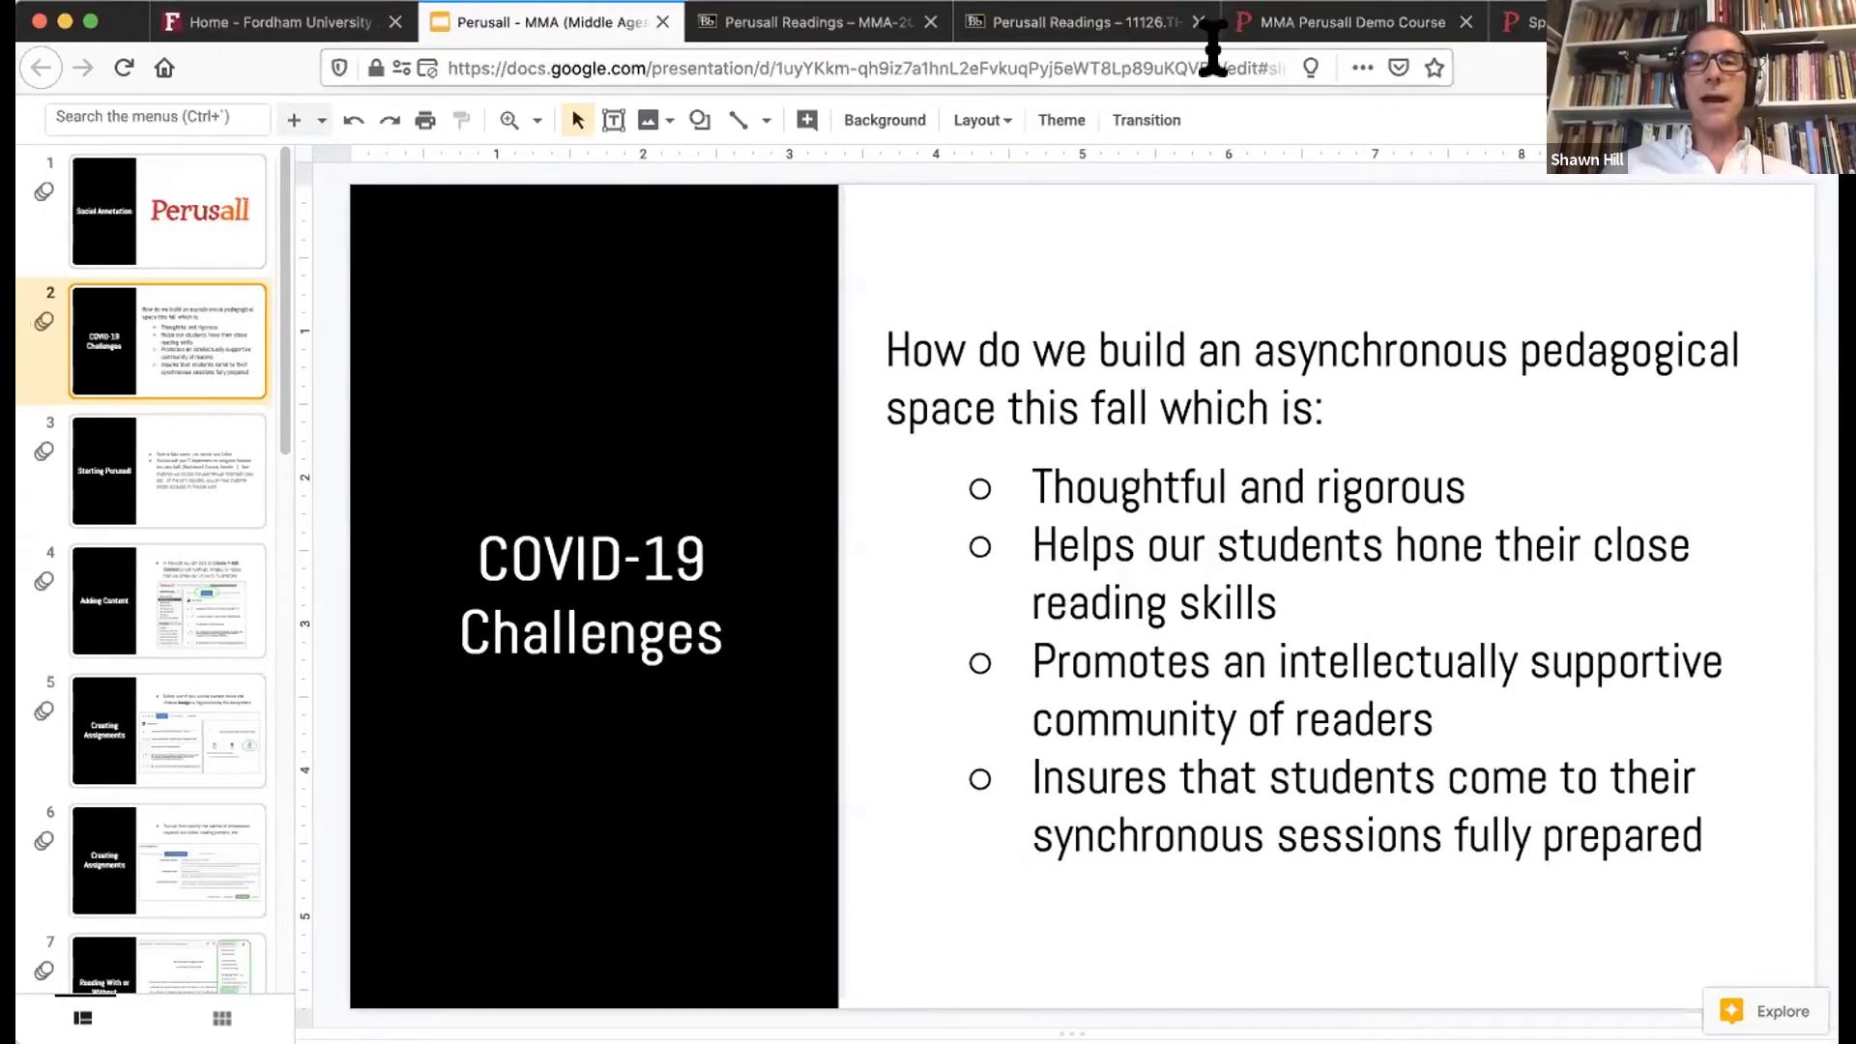
# Step: Switch to the MMA Perusall Demo Course and go to its Library of readings
pyautogui.click(1311, 38)
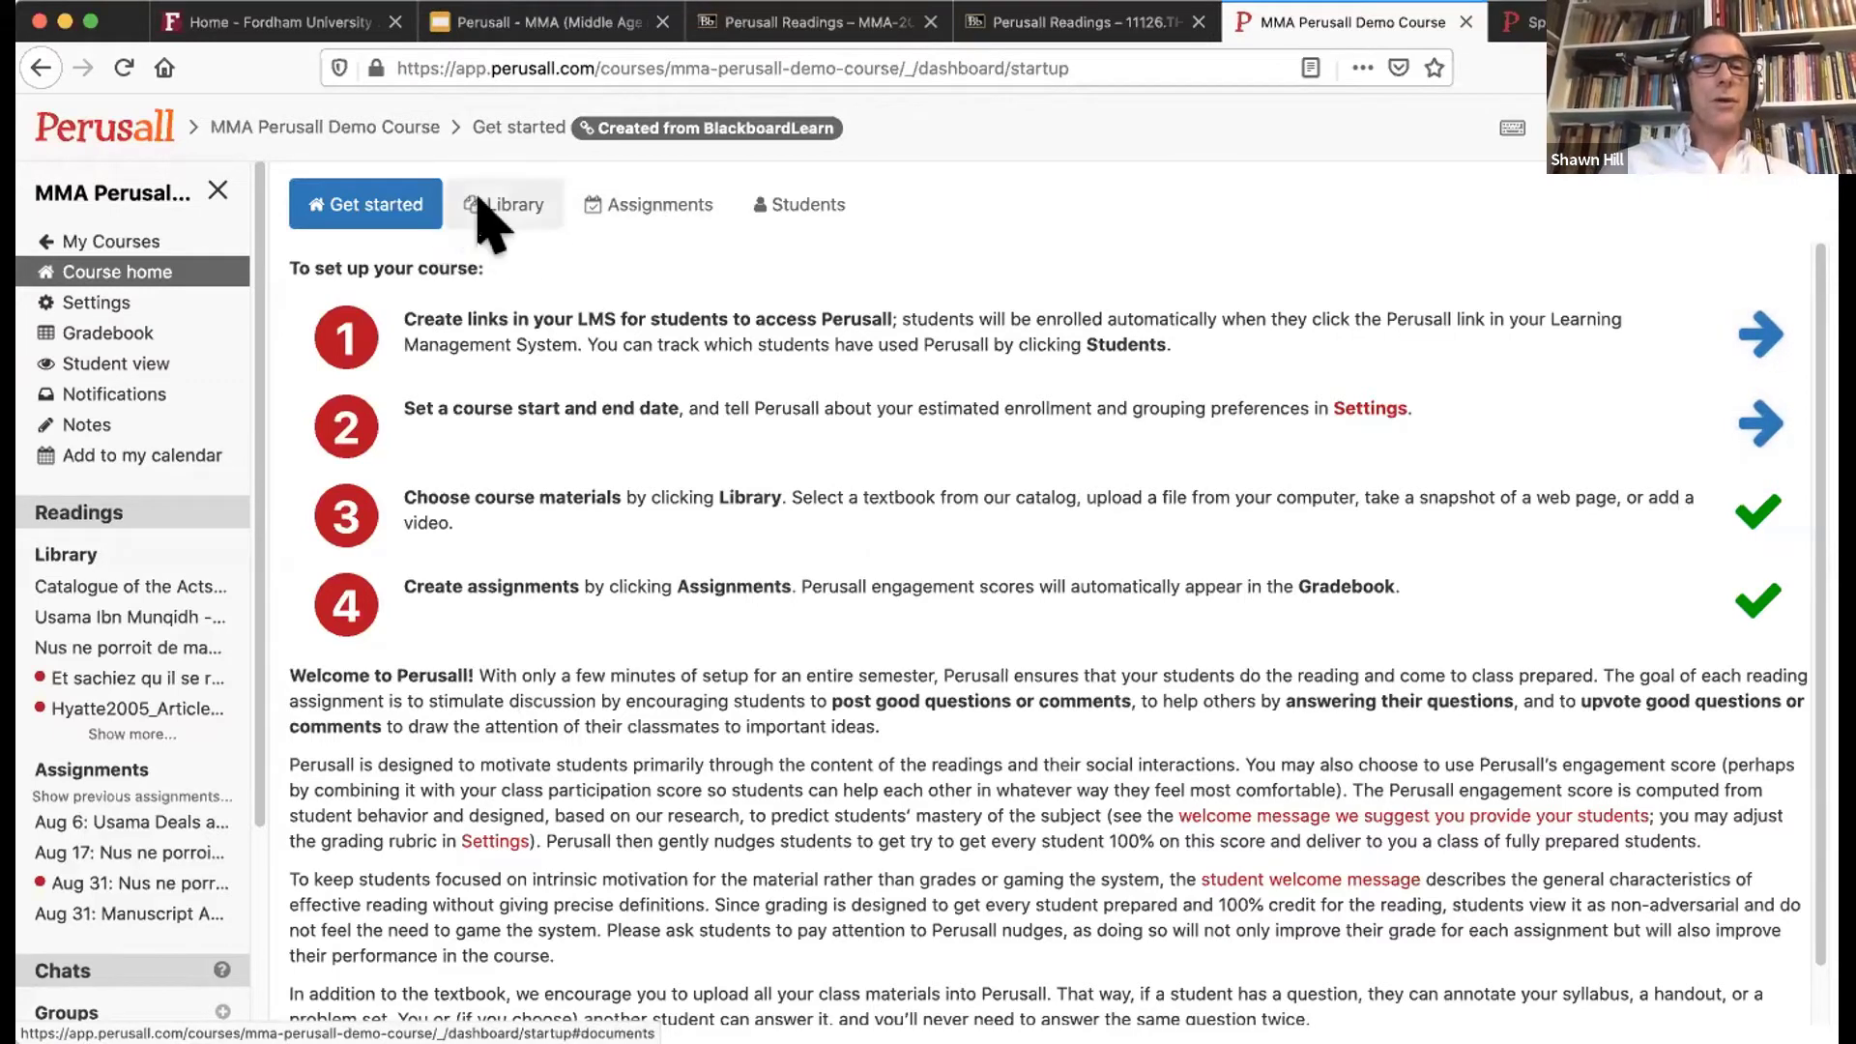
pyautogui.scroll(-1, 580, 474)
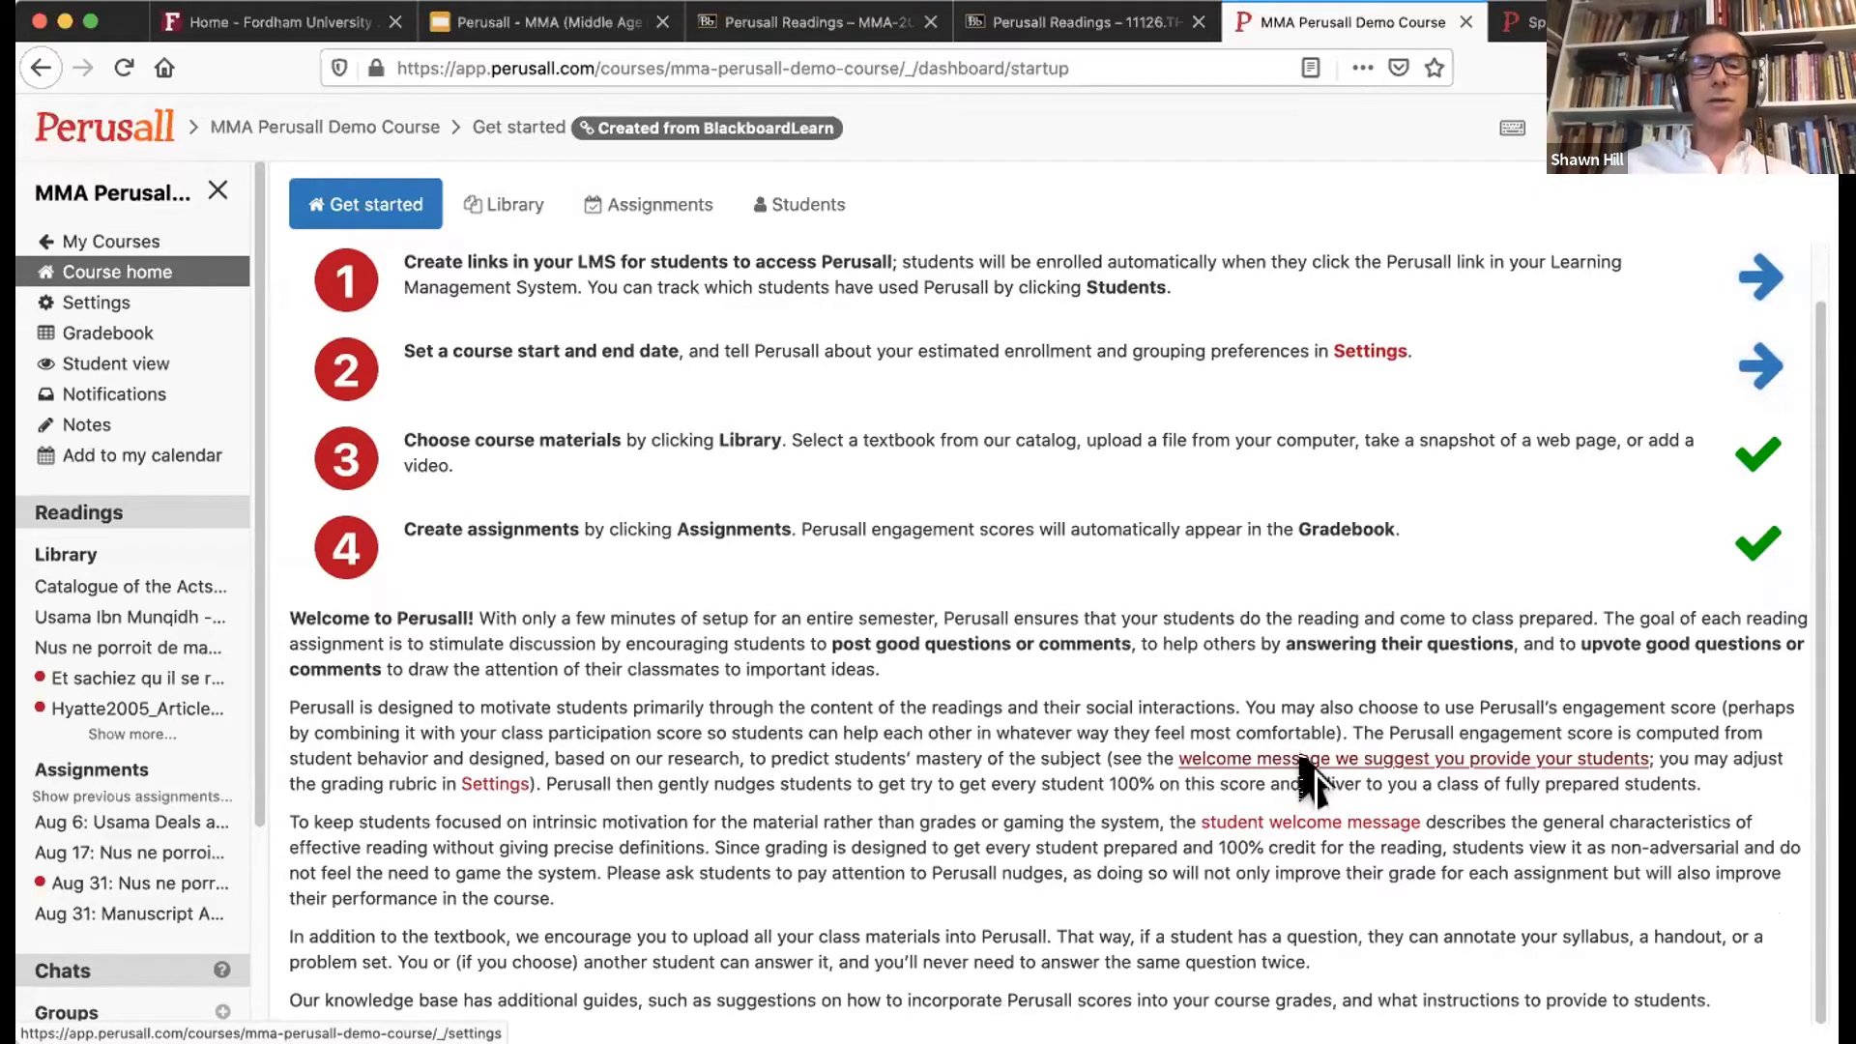
pyautogui.click(500, 207)
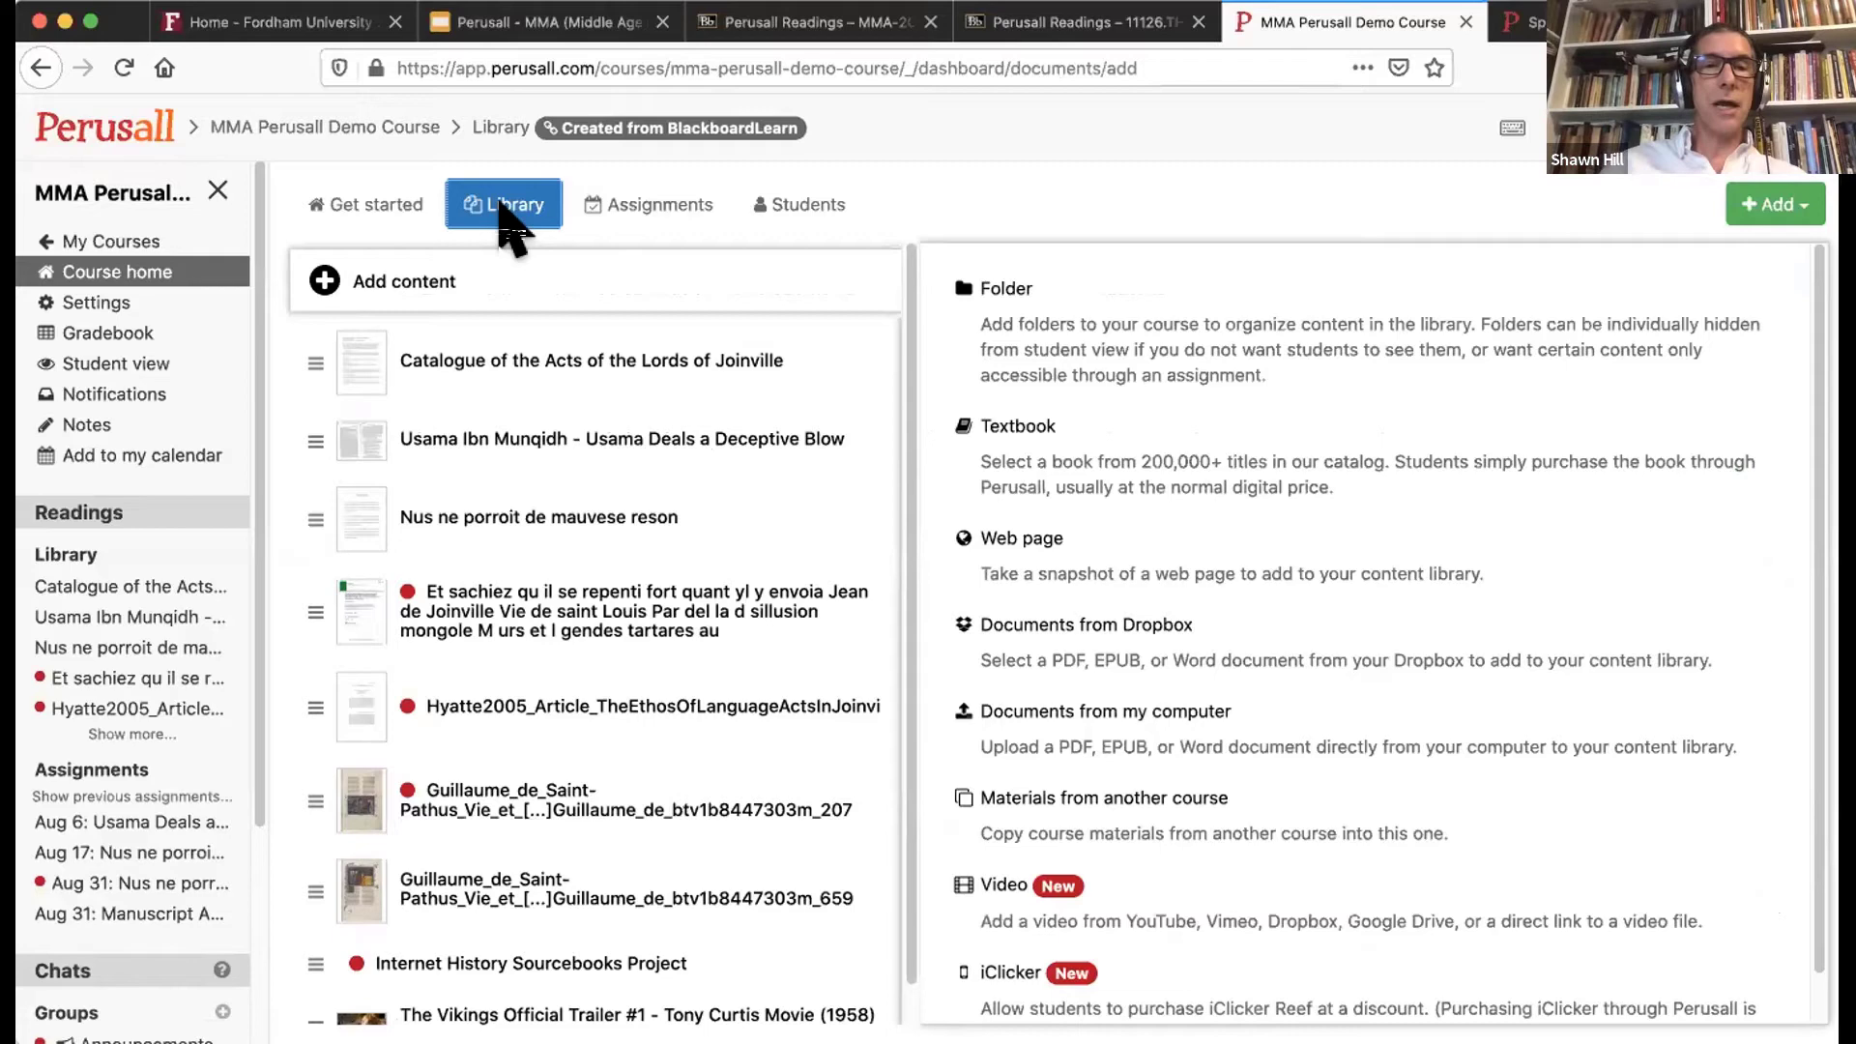
pyautogui.click(643, 215)
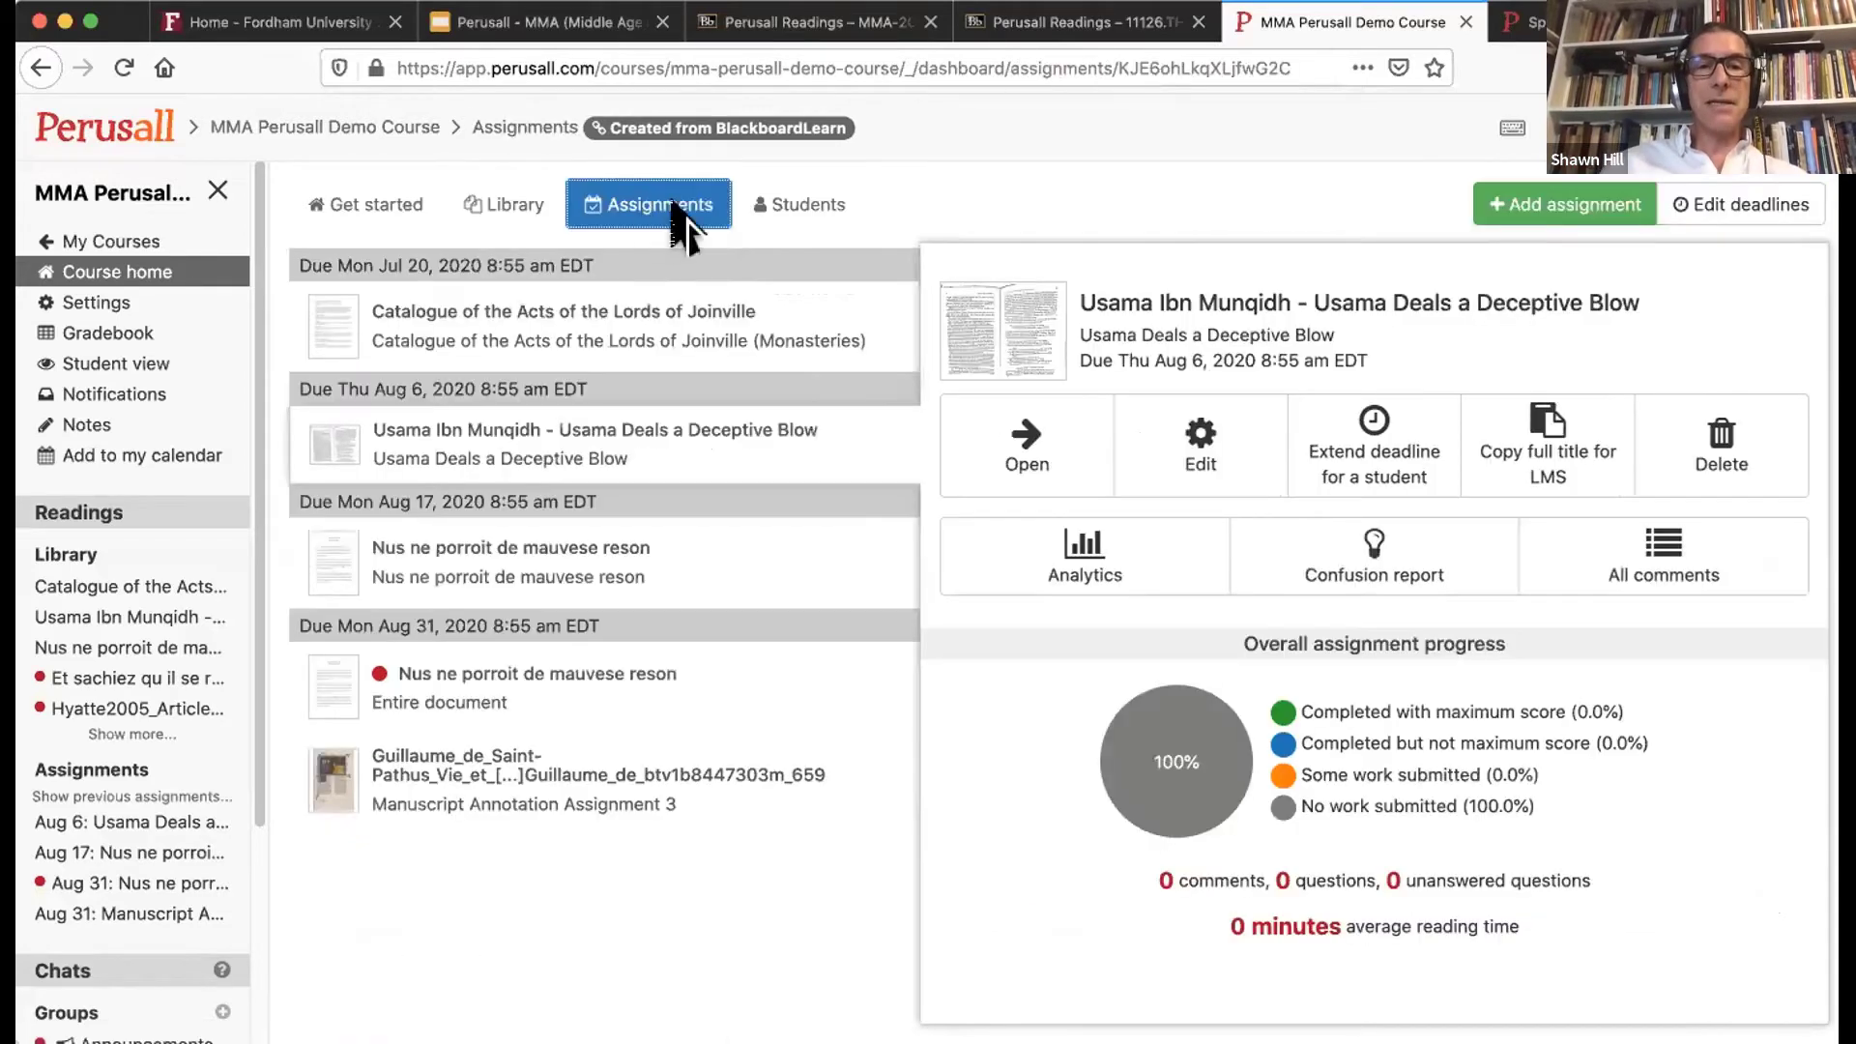
pyautogui.click(788, 203)
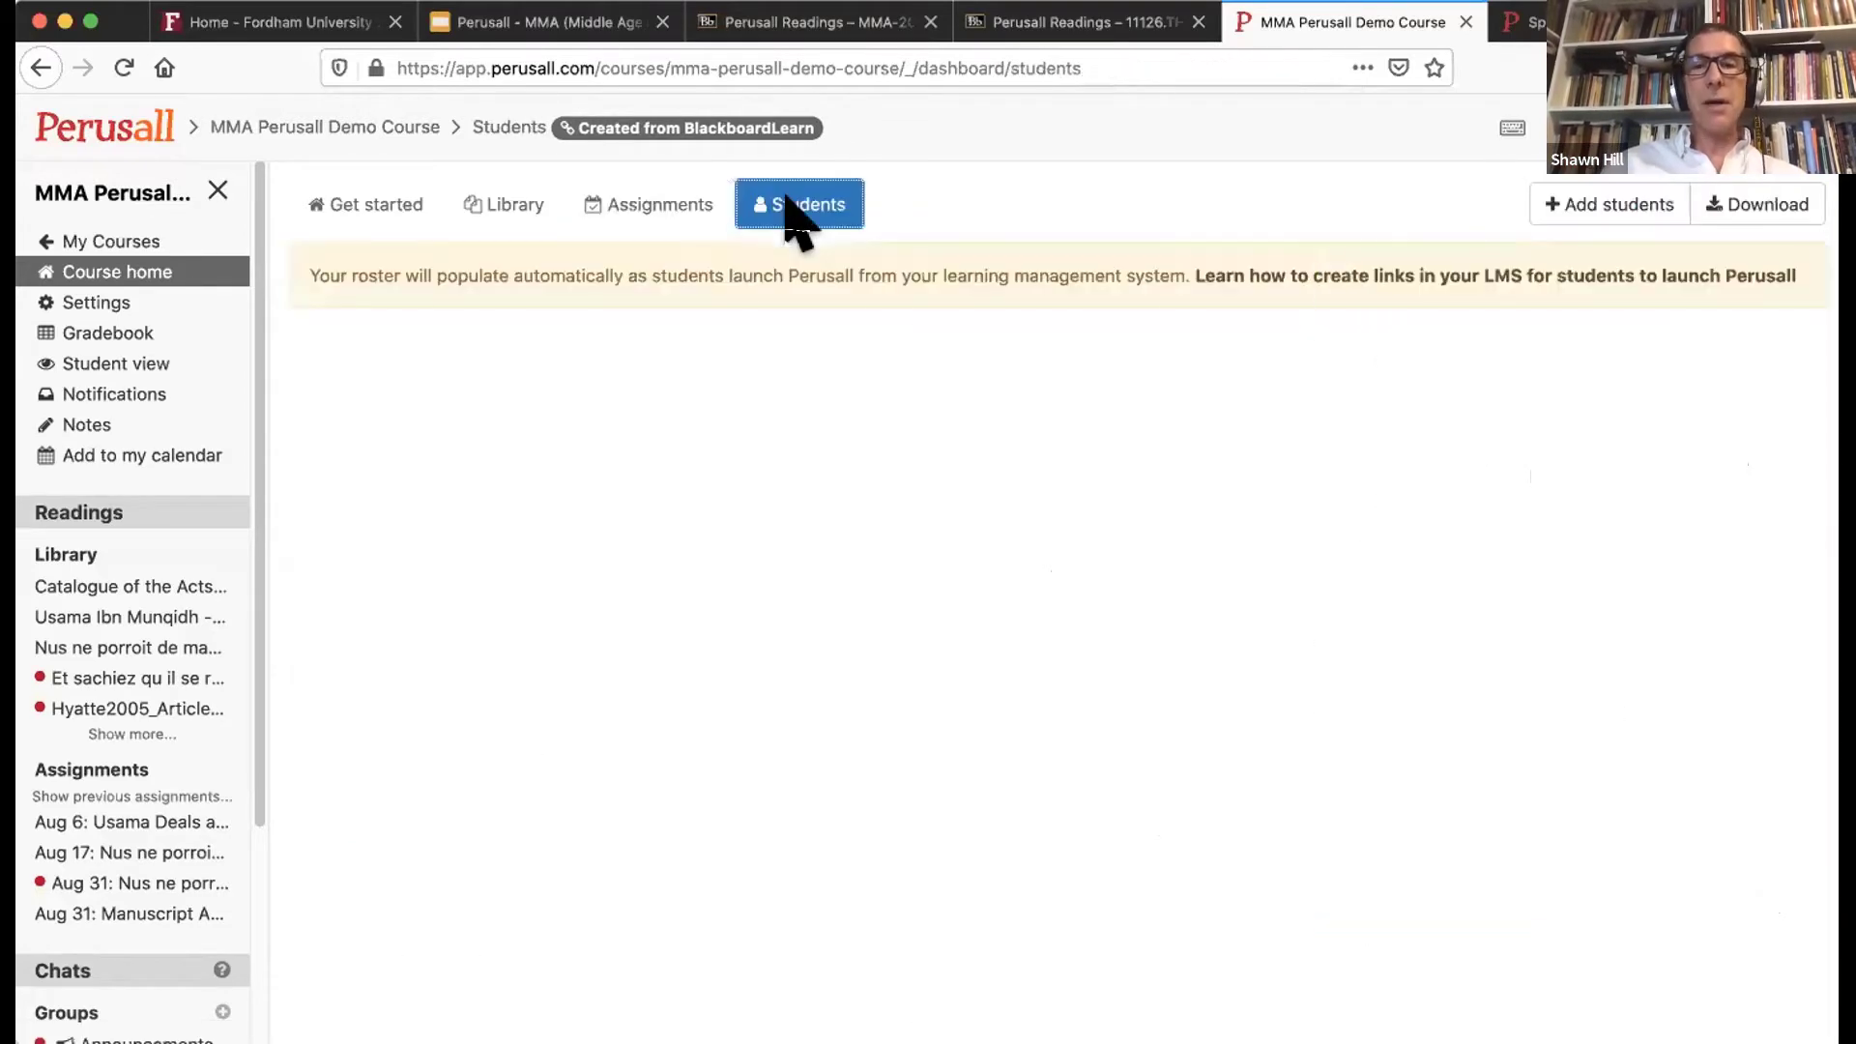
pyautogui.click(636, 214)
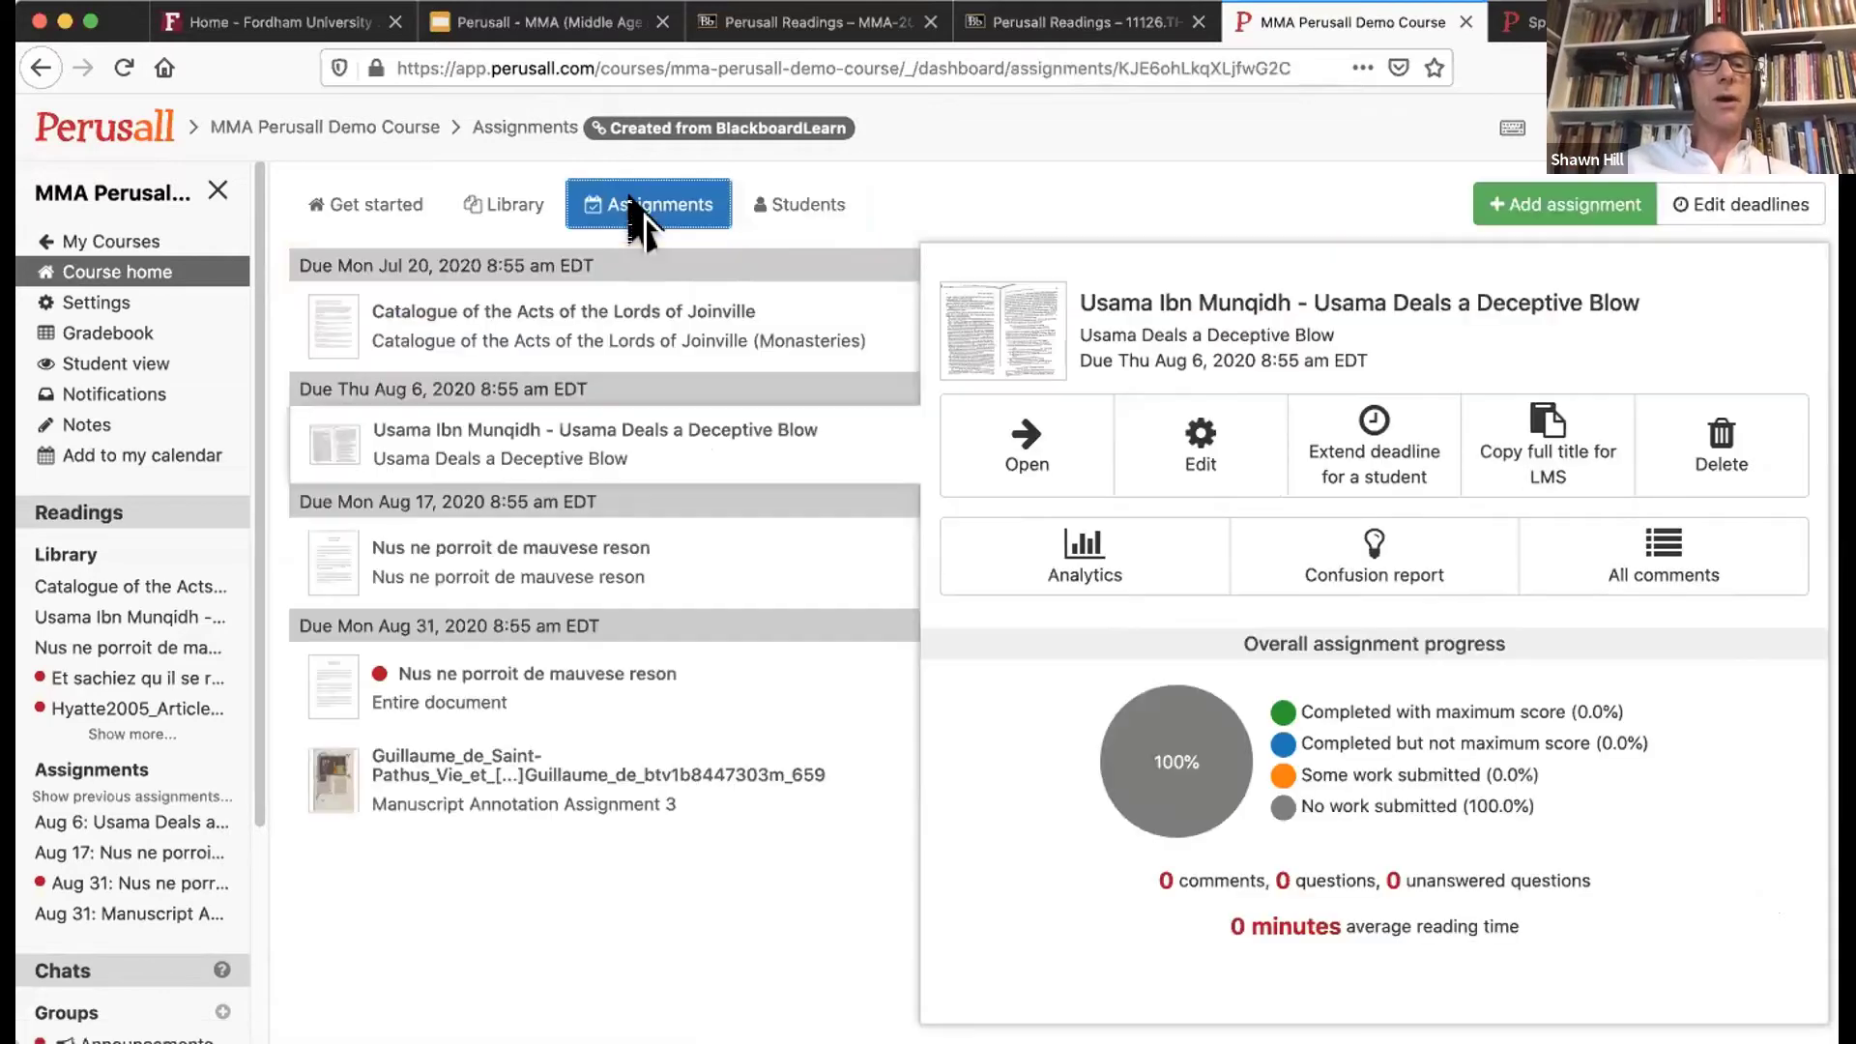
pyautogui.click(513, 208)
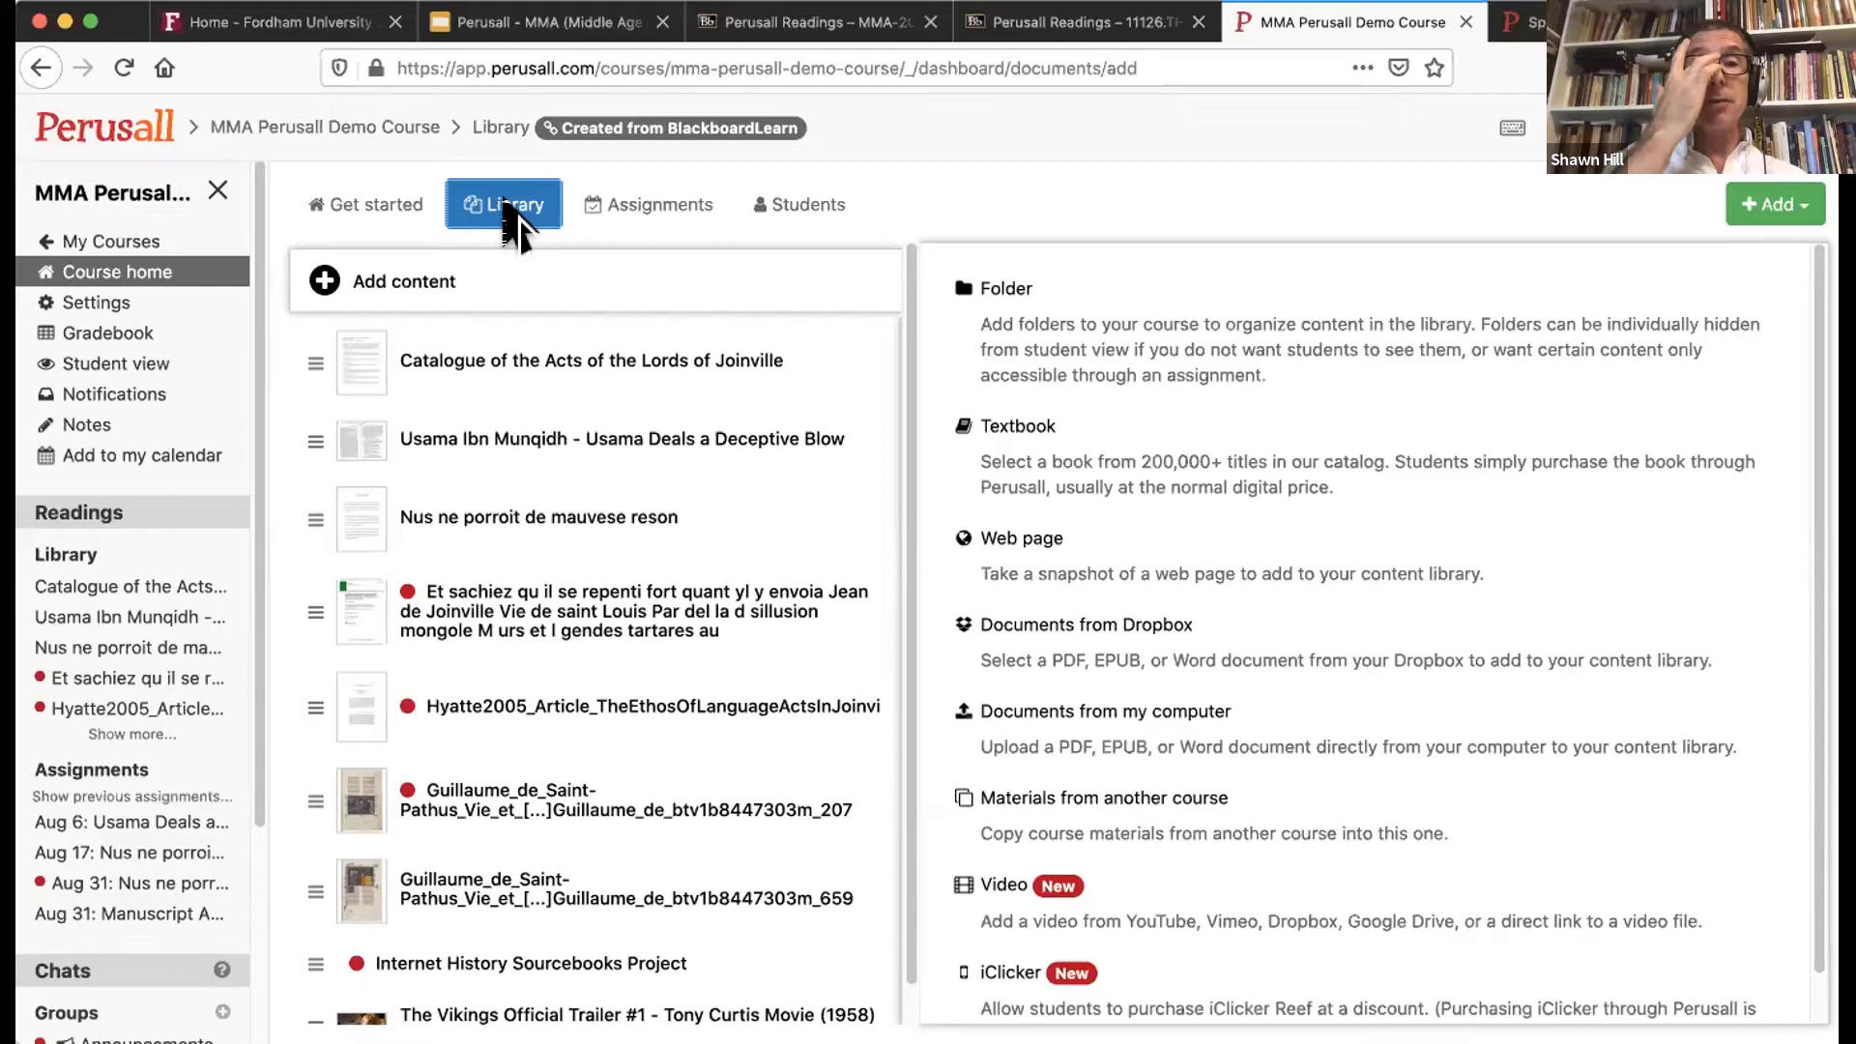
# Step: Browse reading details, ending on the Joinville Catalogue, and list the Add content options
pyautogui.click(502, 346)
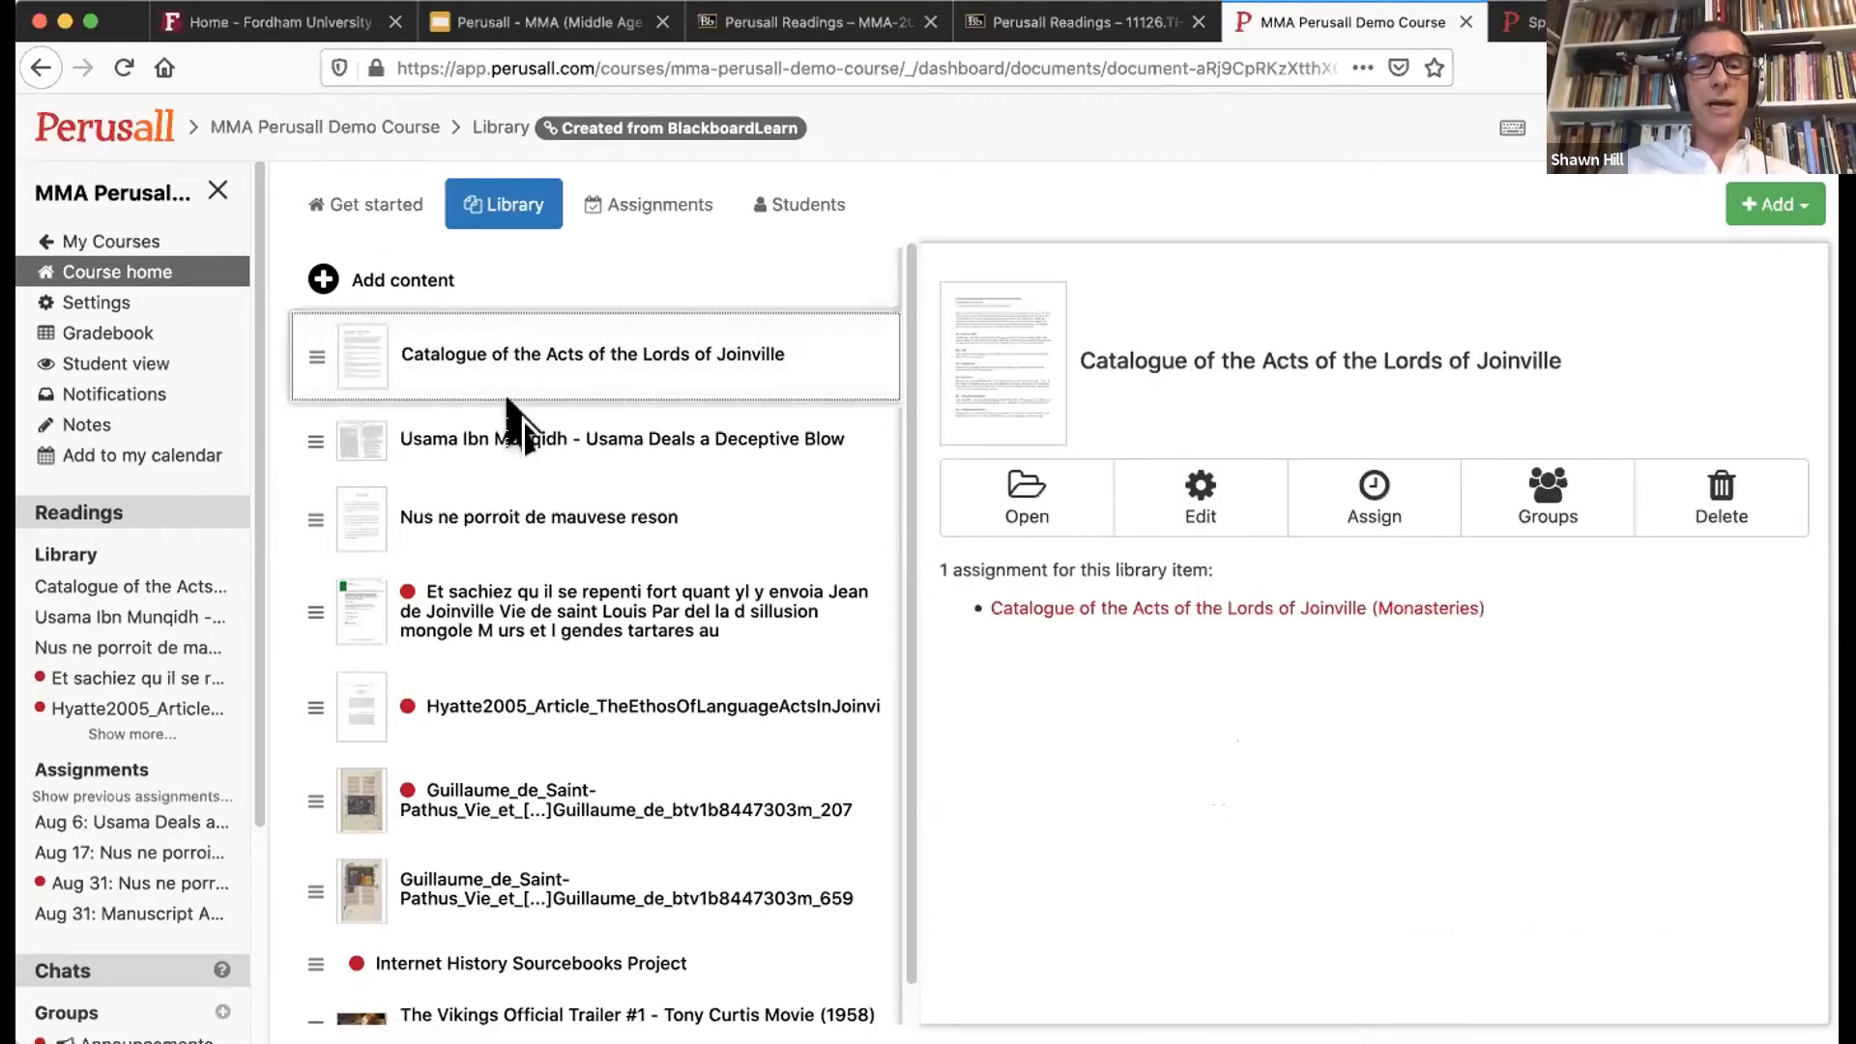
pyautogui.click(513, 437)
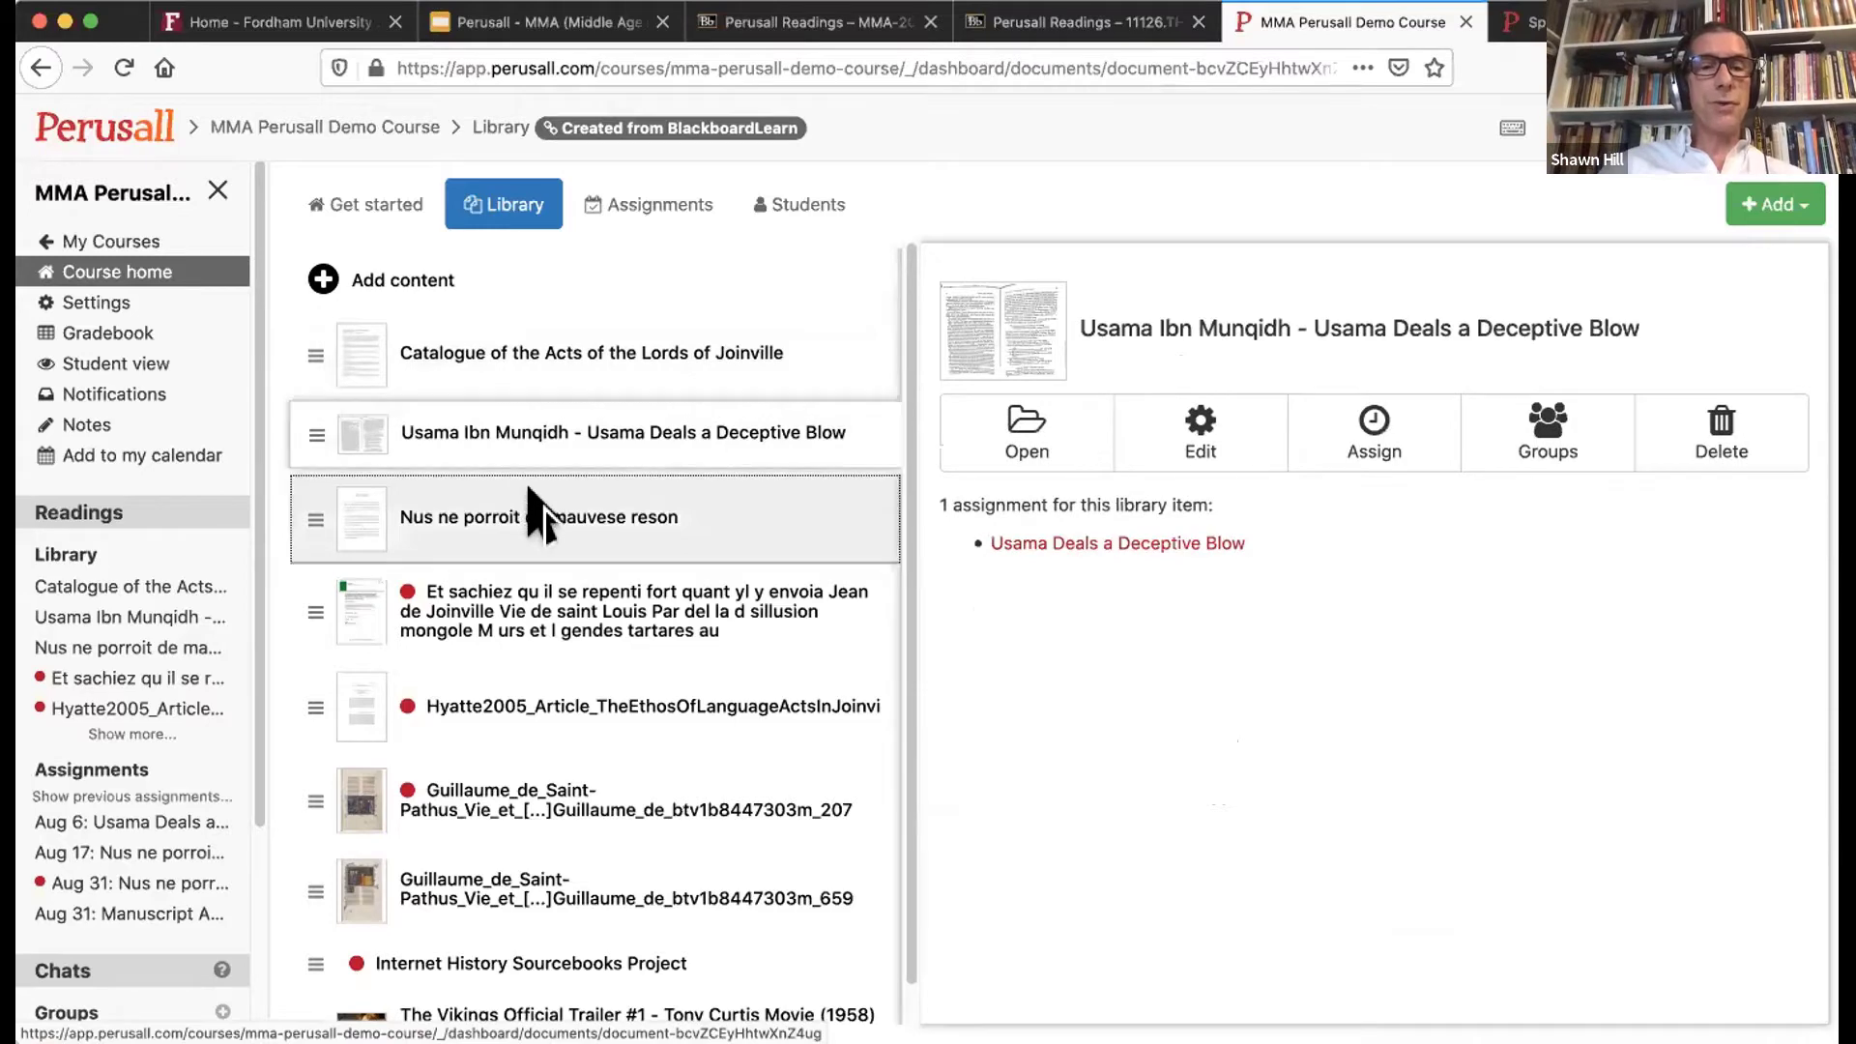
pyautogui.click(538, 512)
pyautogui.click(570, 354)
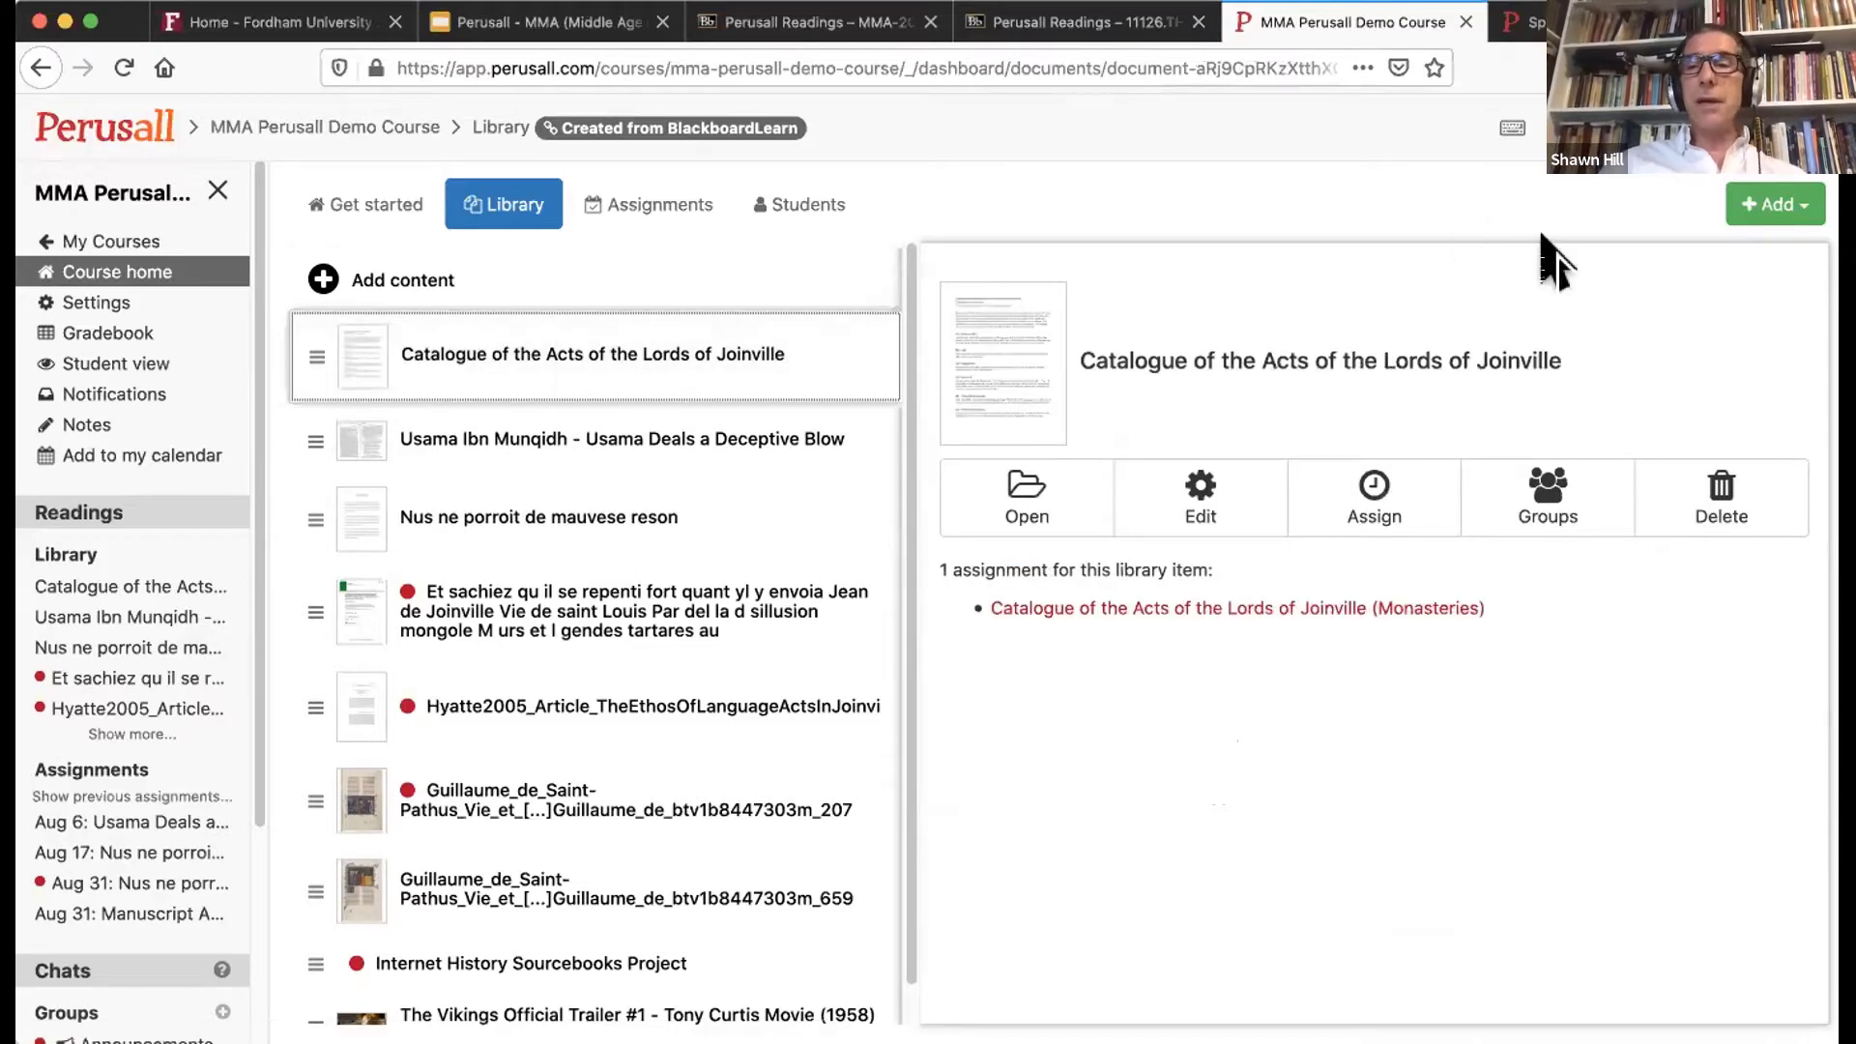
pyautogui.click(1746, 213)
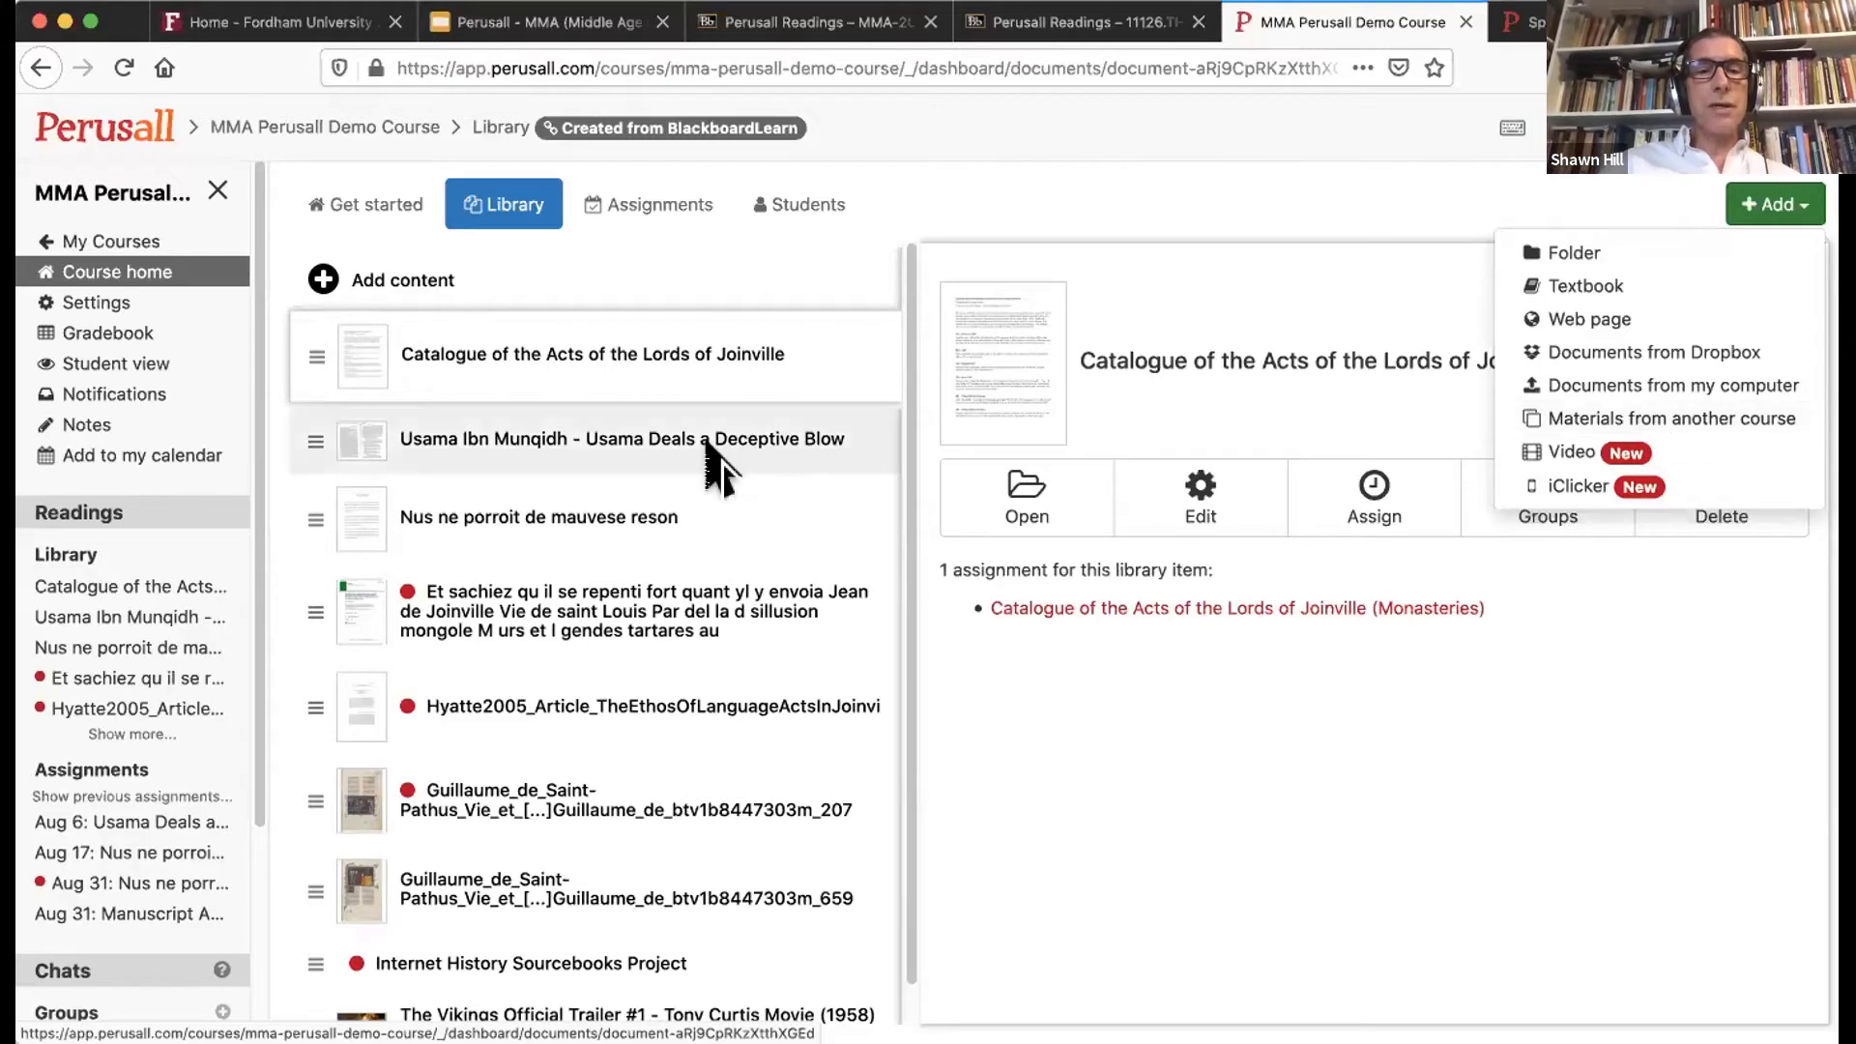
# Step: Browse several readings and the Assignments list, ending on Nus ne porroit de mauvese reson's details
pyautogui.click(707, 442)
pyautogui.click(705, 517)
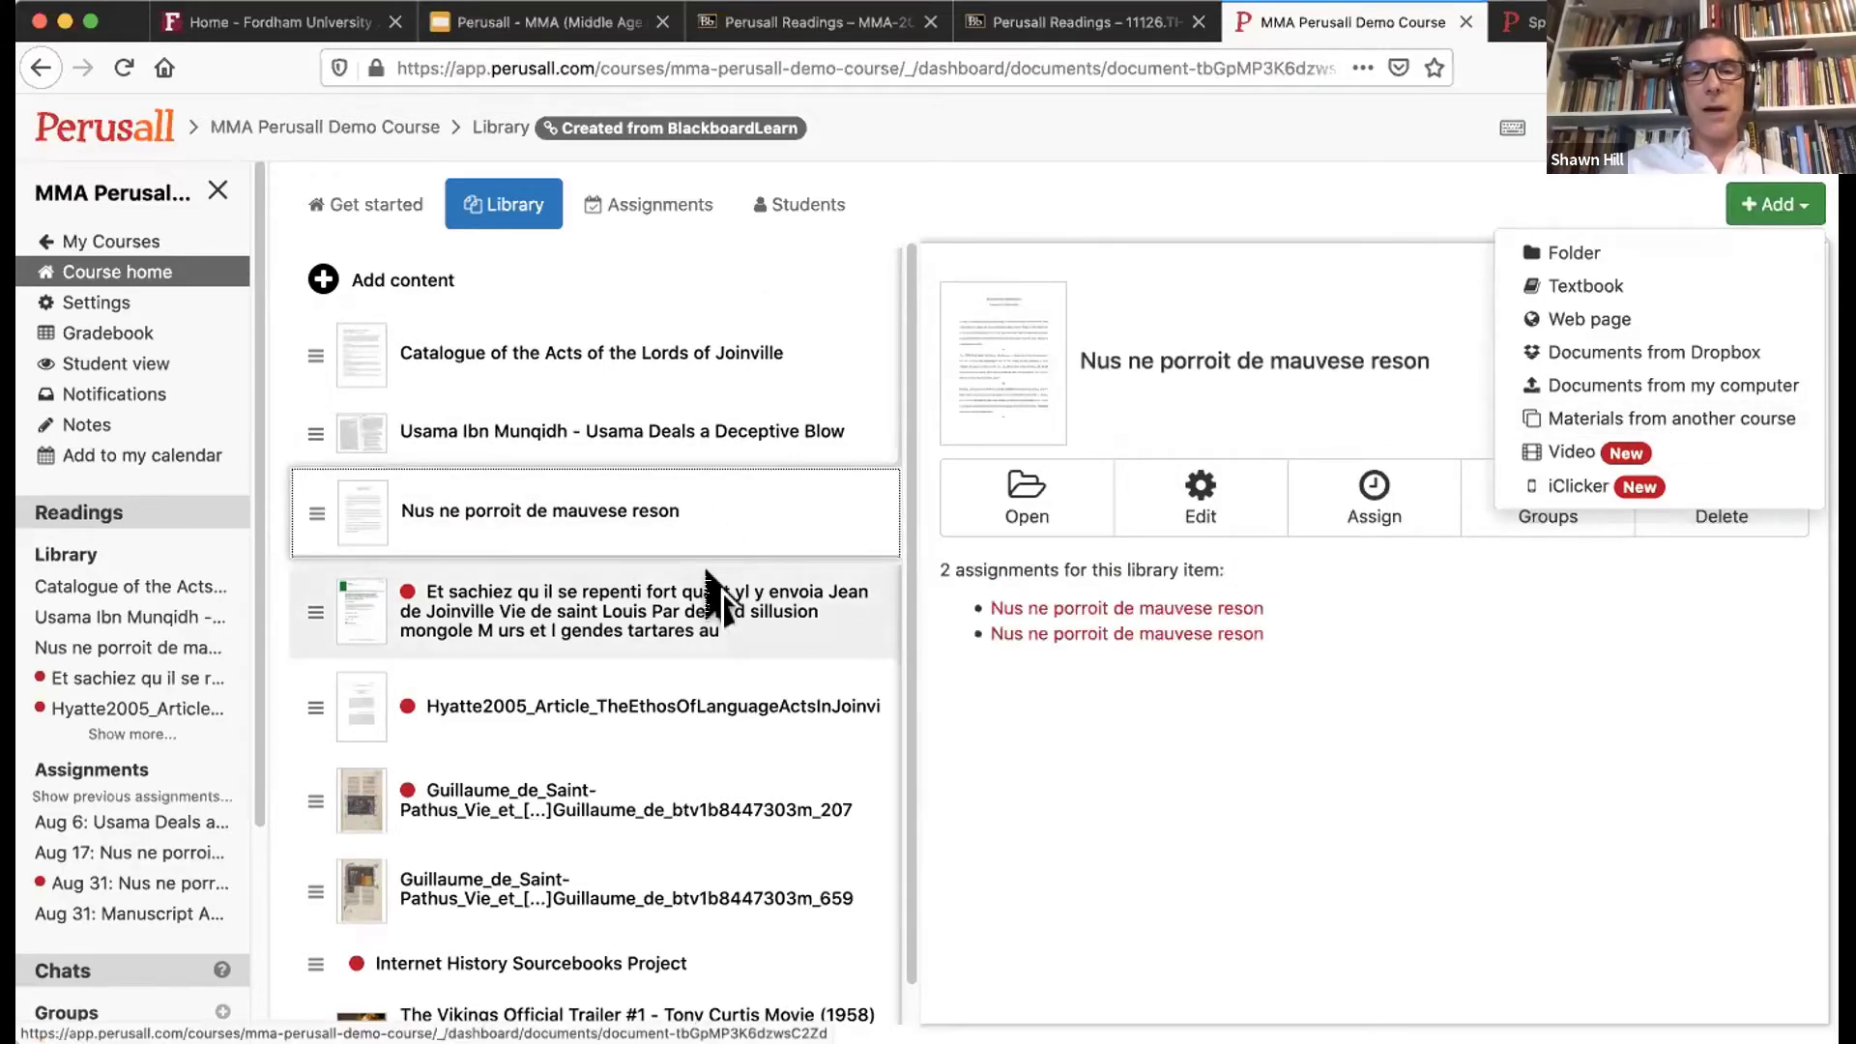
pyautogui.click(710, 592)
pyautogui.click(661, 797)
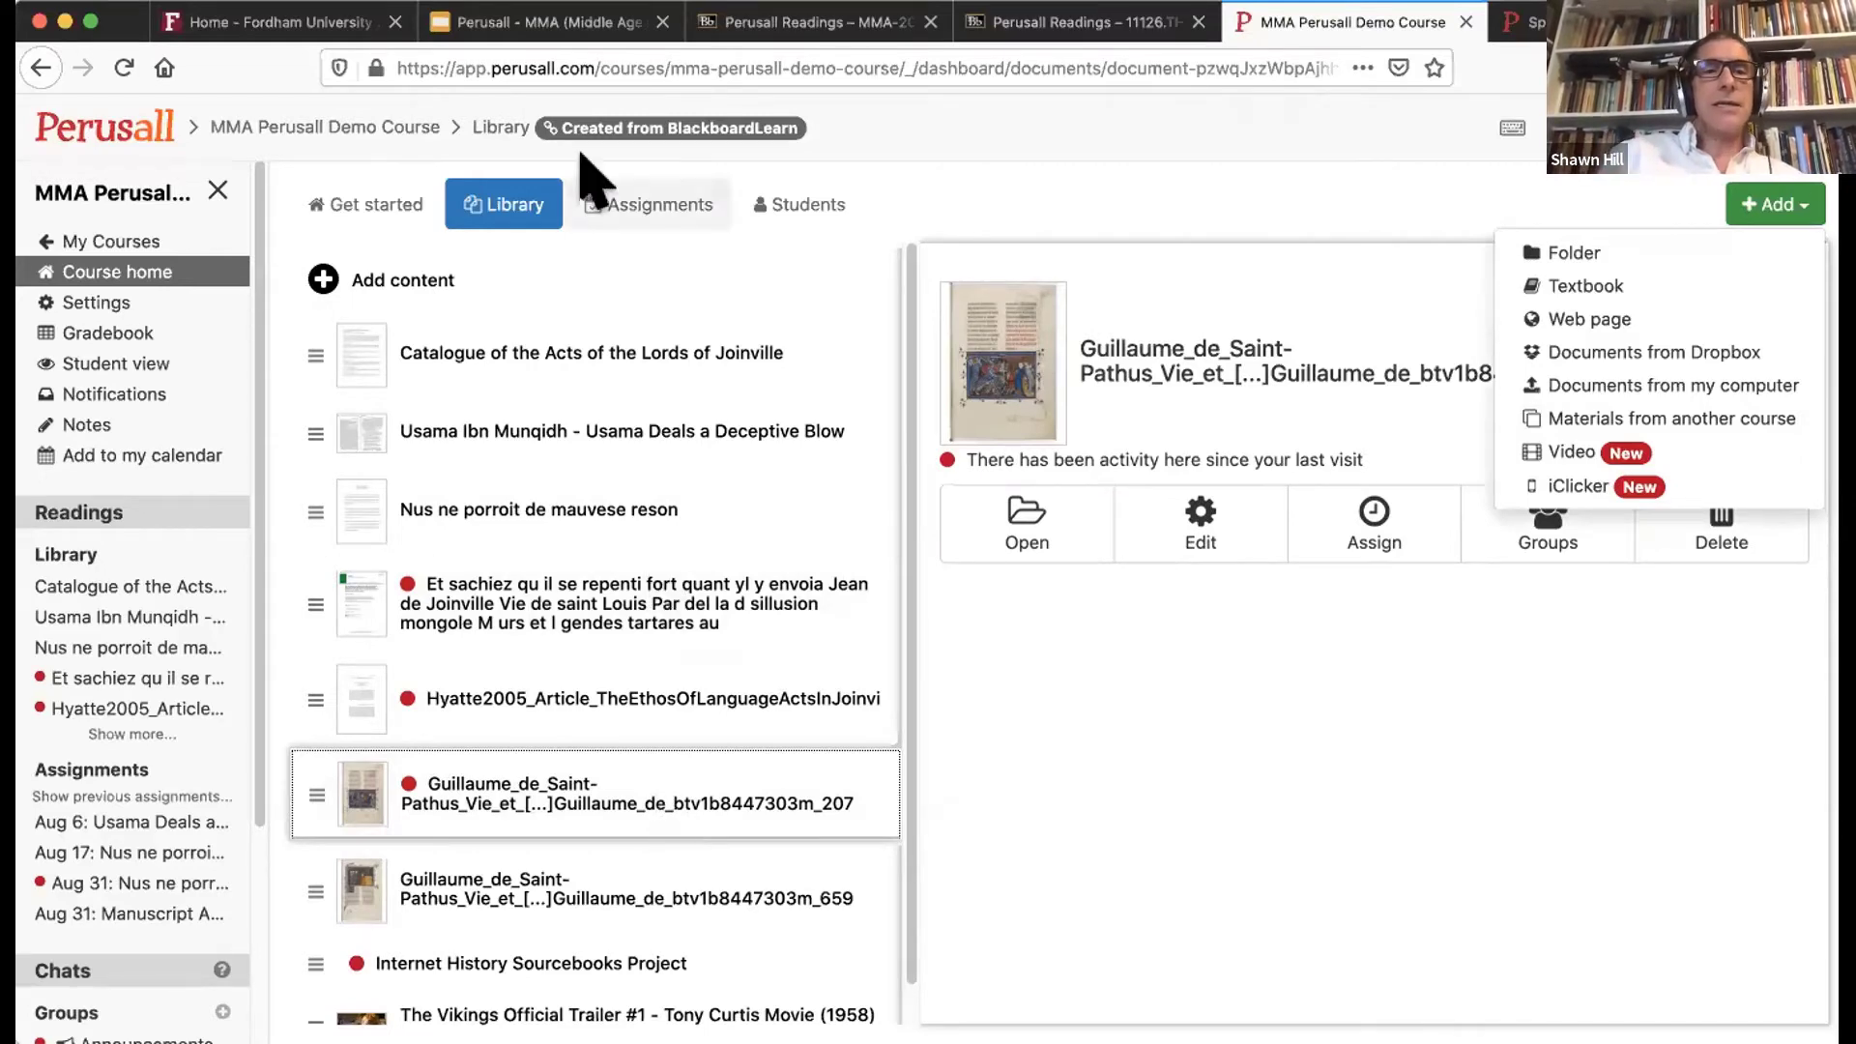
pyautogui.click(639, 208)
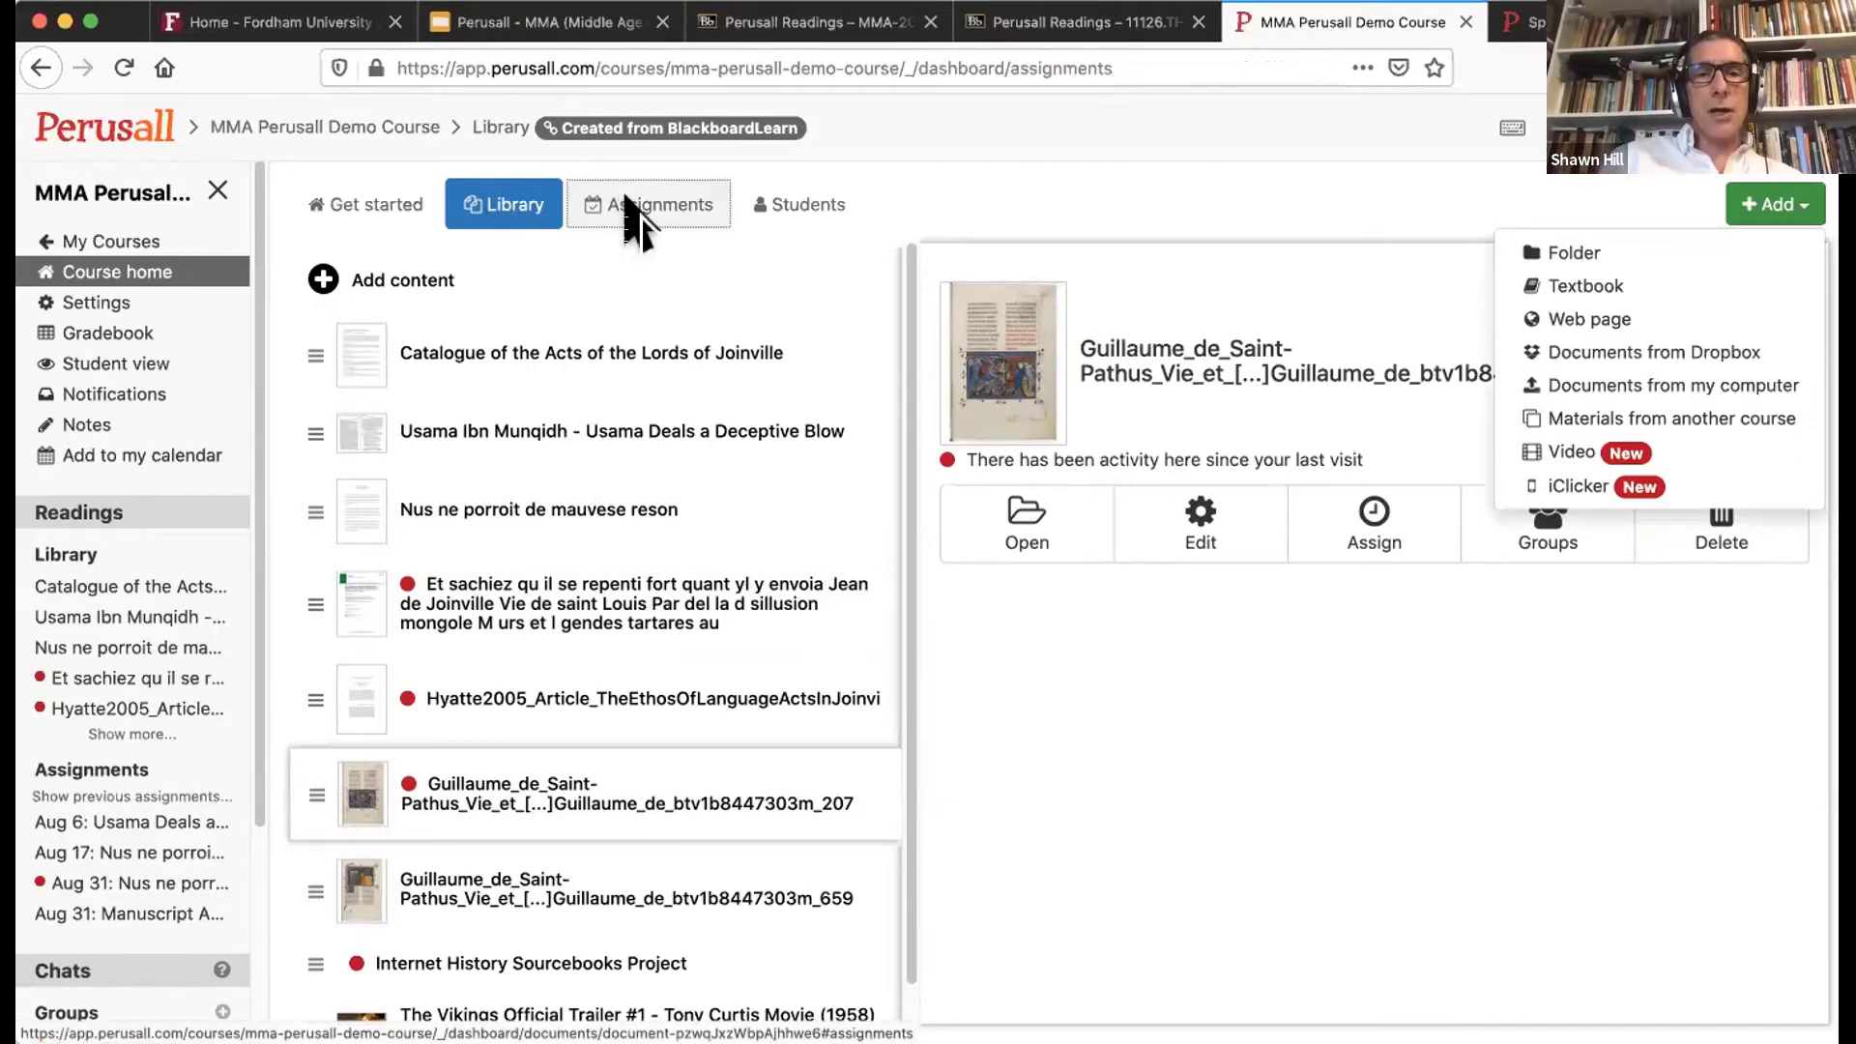
pyautogui.click(503, 208)
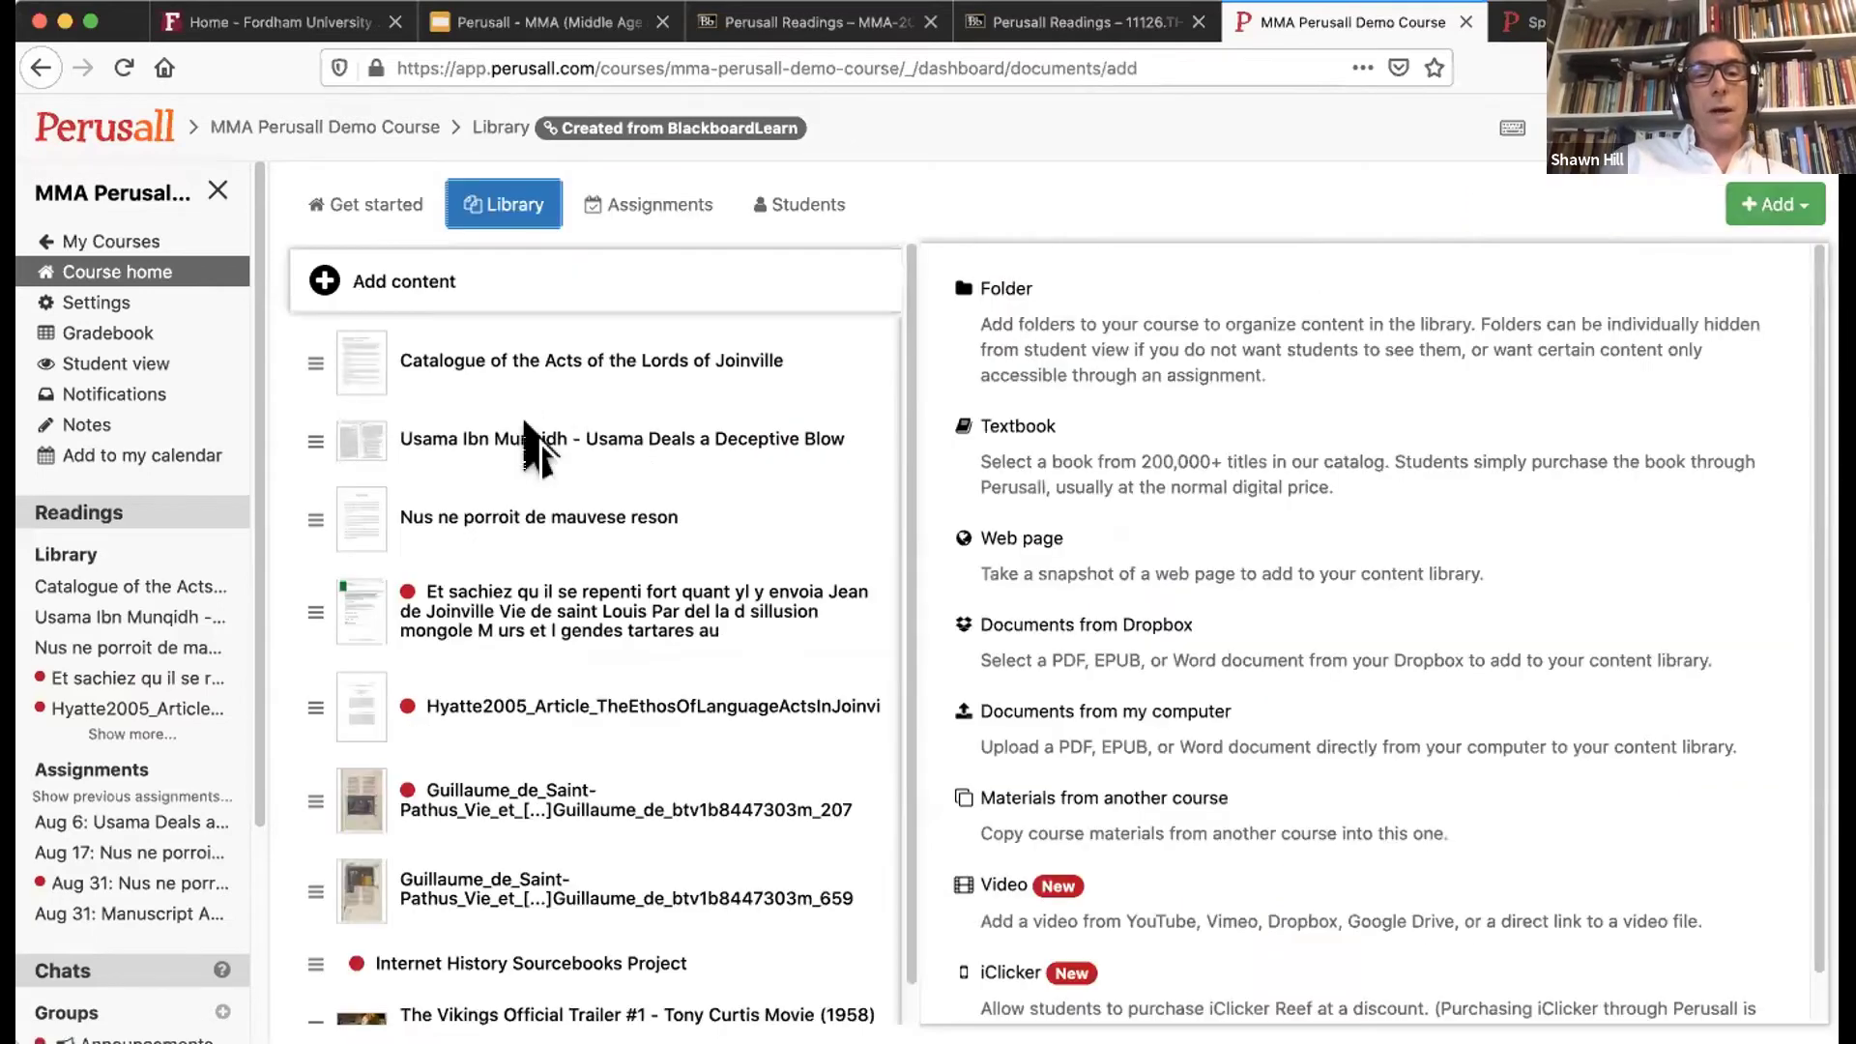
pyautogui.click(571, 511)
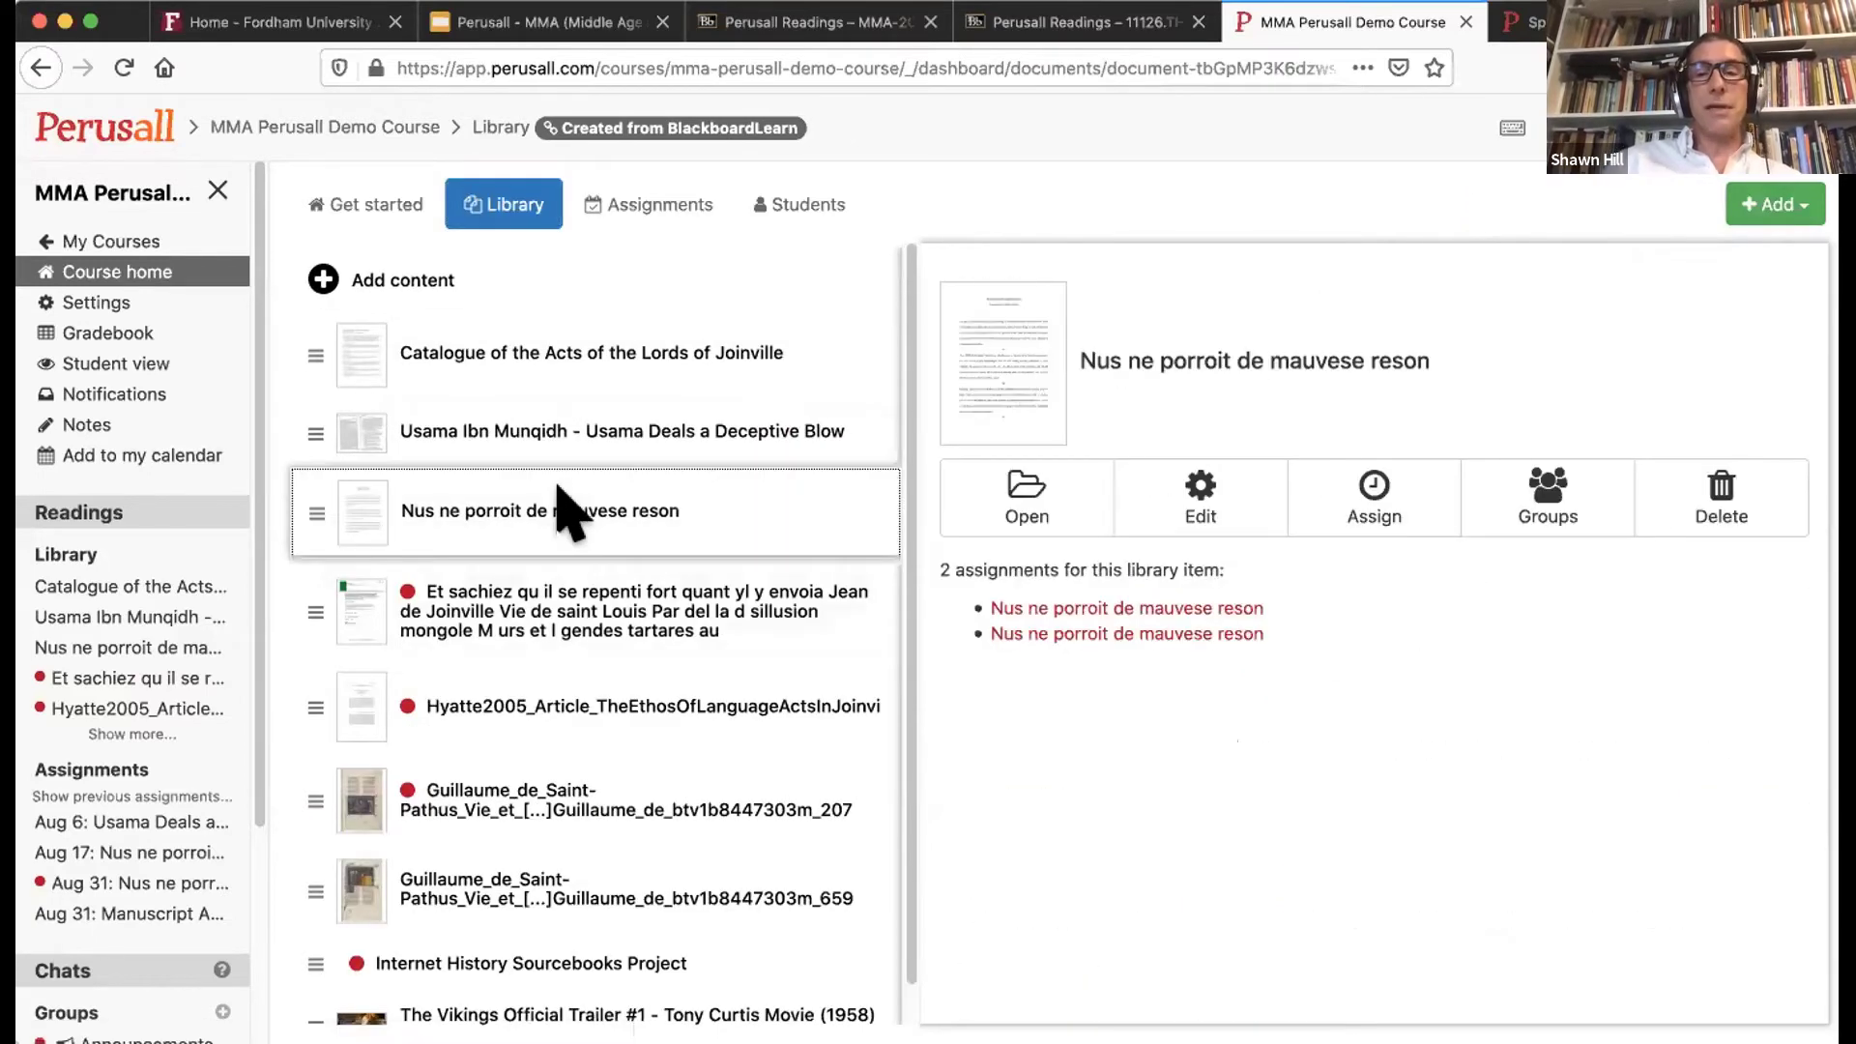
# Step: Create an assignment from Nus ne porroit de mauvese reson limited to pages 1–3
pyautogui.click(1378, 503)
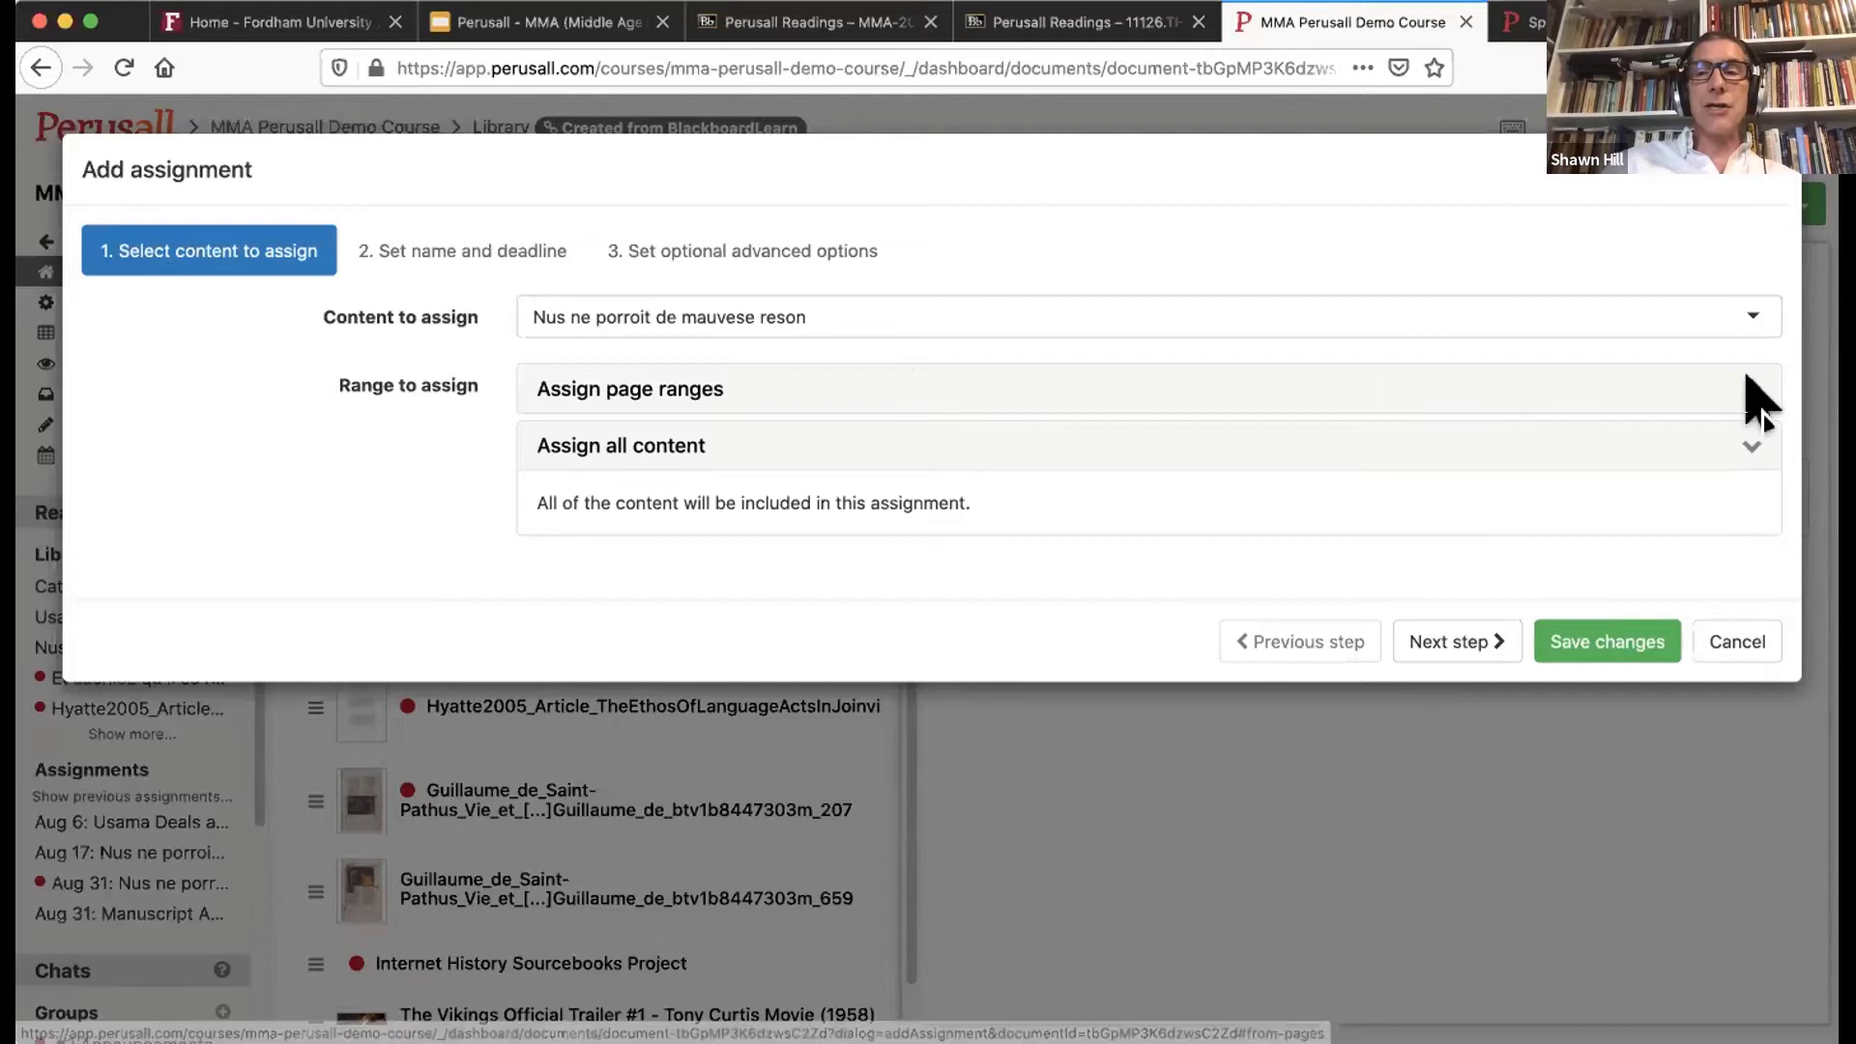
pyautogui.click(1742, 382)
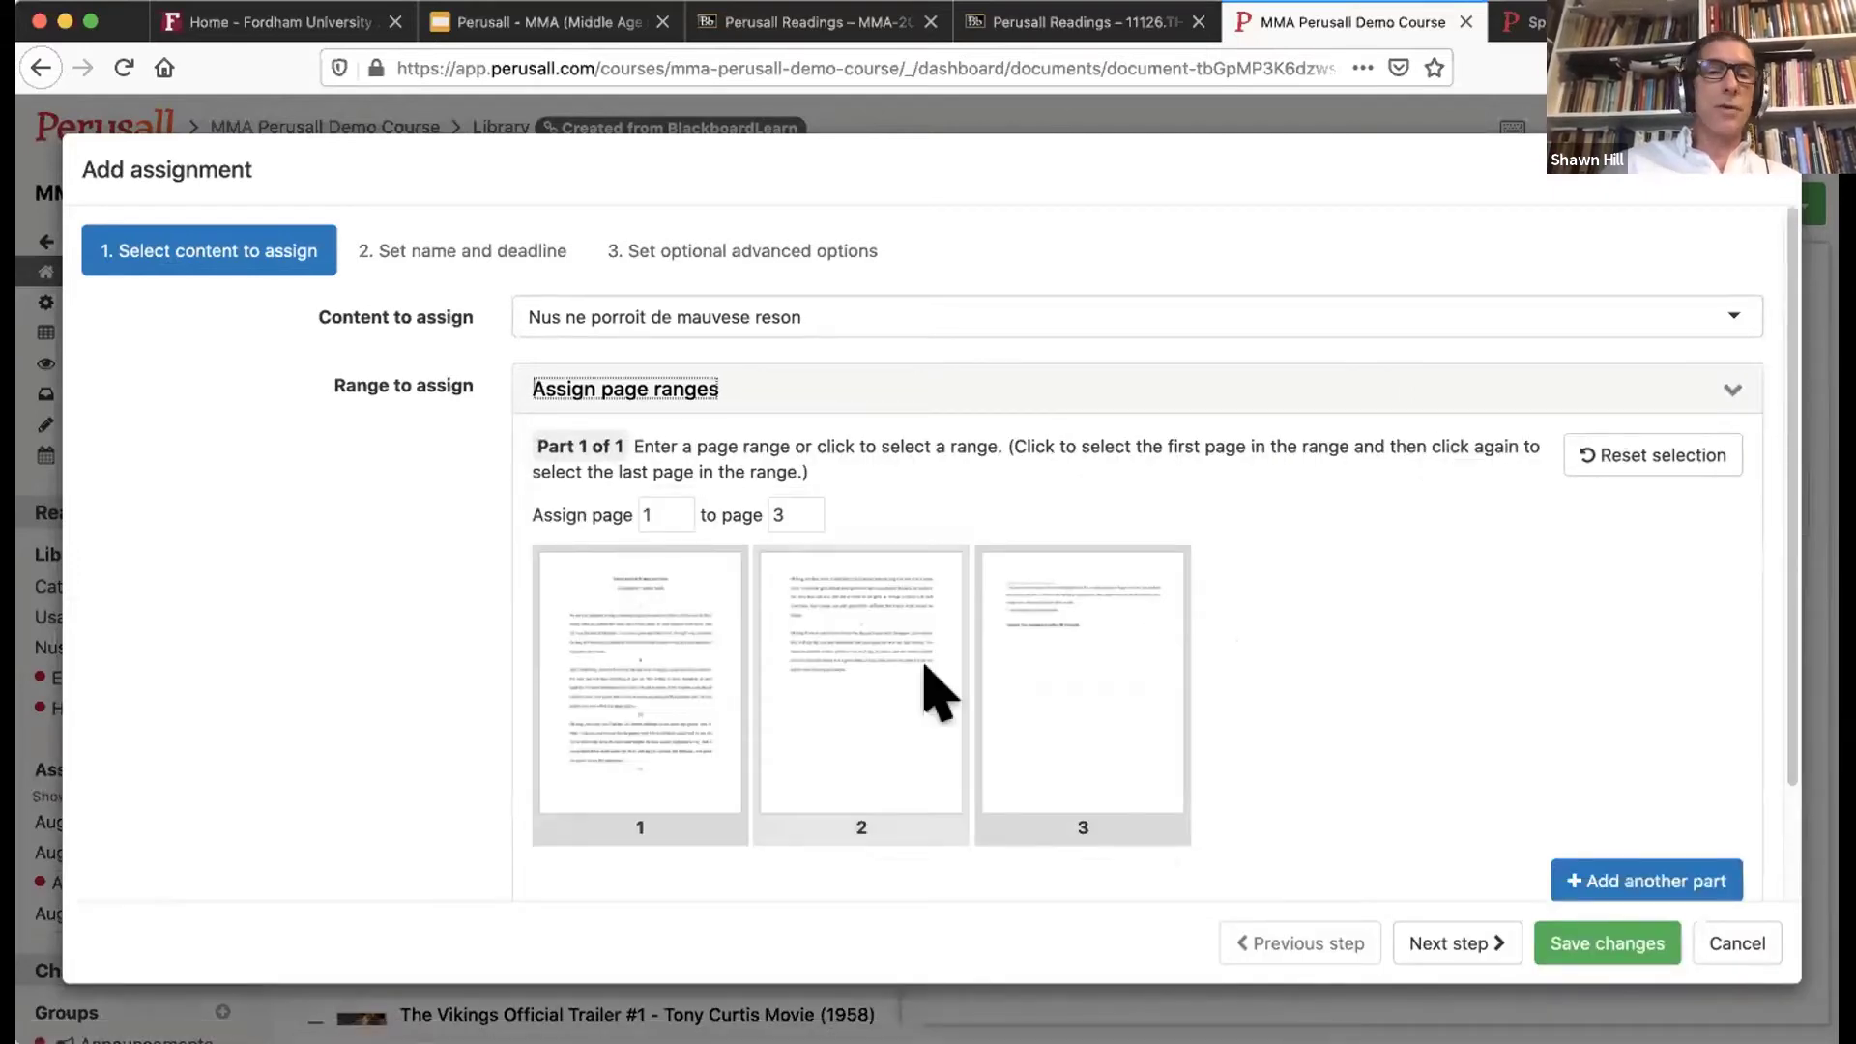
pyautogui.moveTo(925, 667)
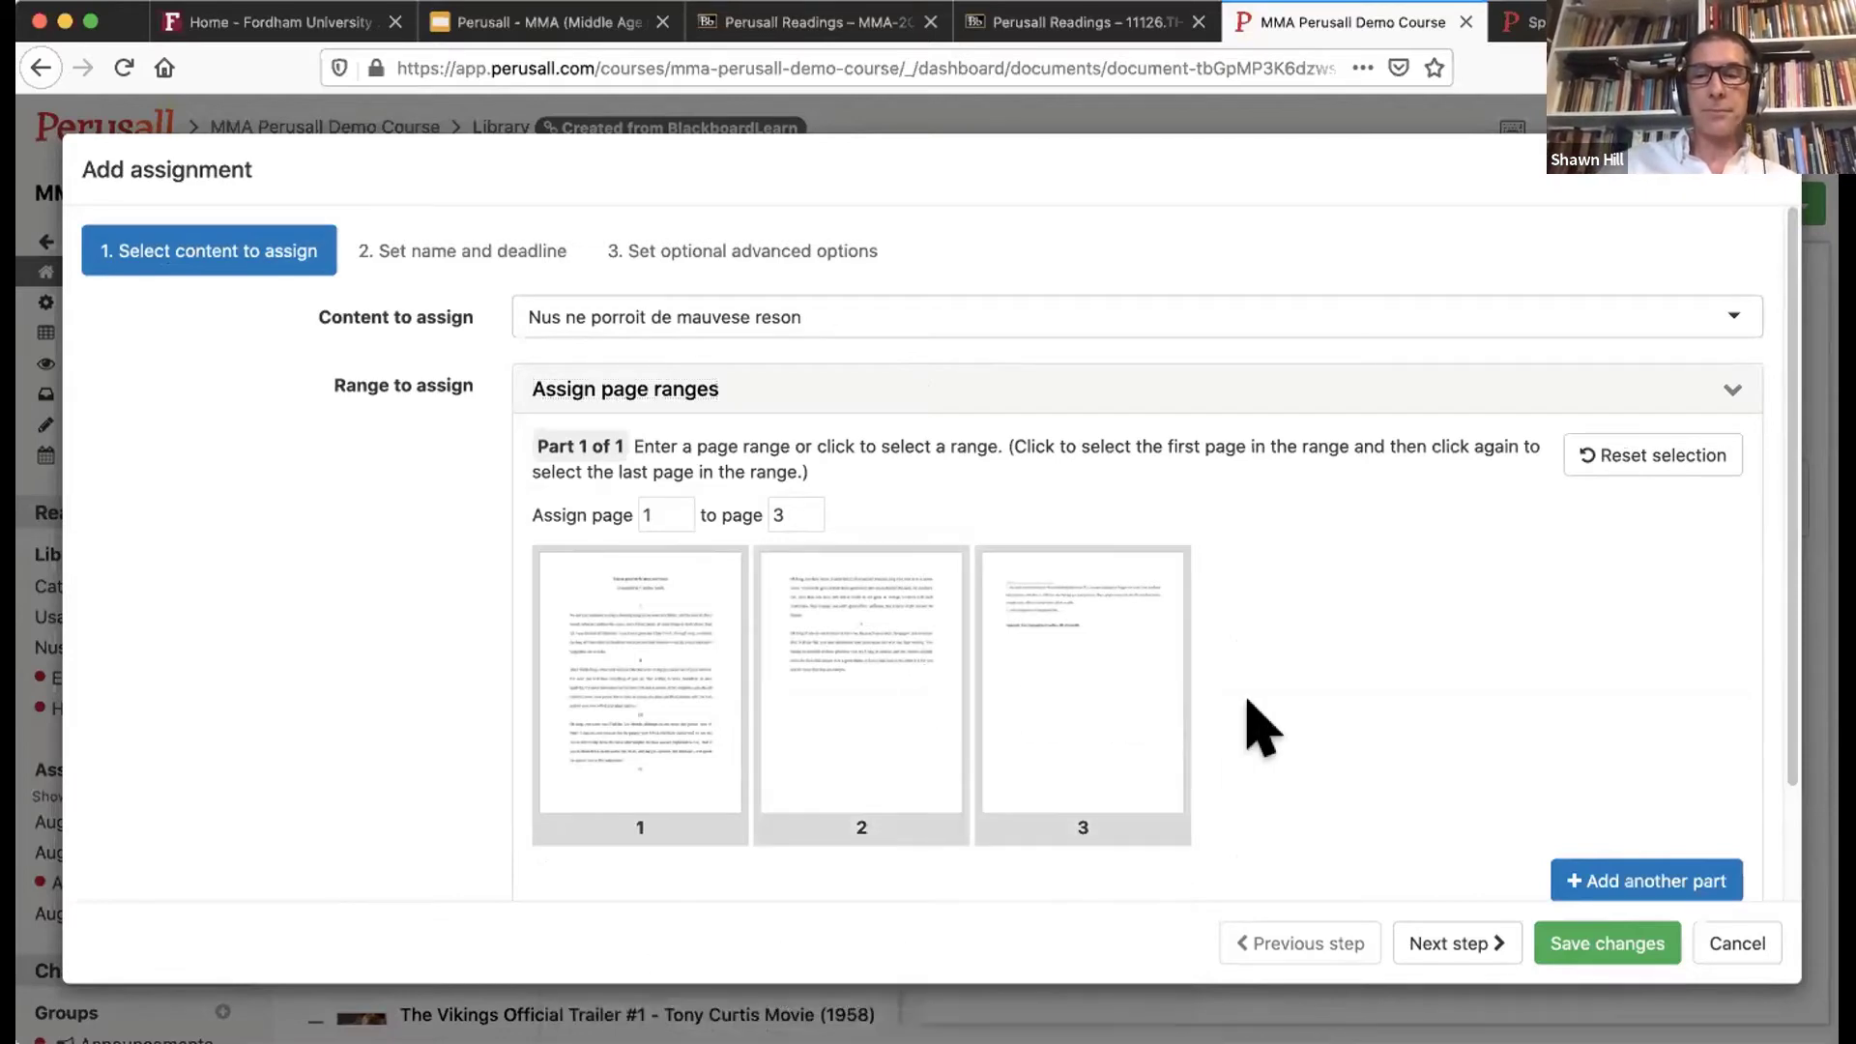
# Step: Set the assignment deadline to Monday August 31, 2020, 8:55 AM
pyautogui.click(1446, 944)
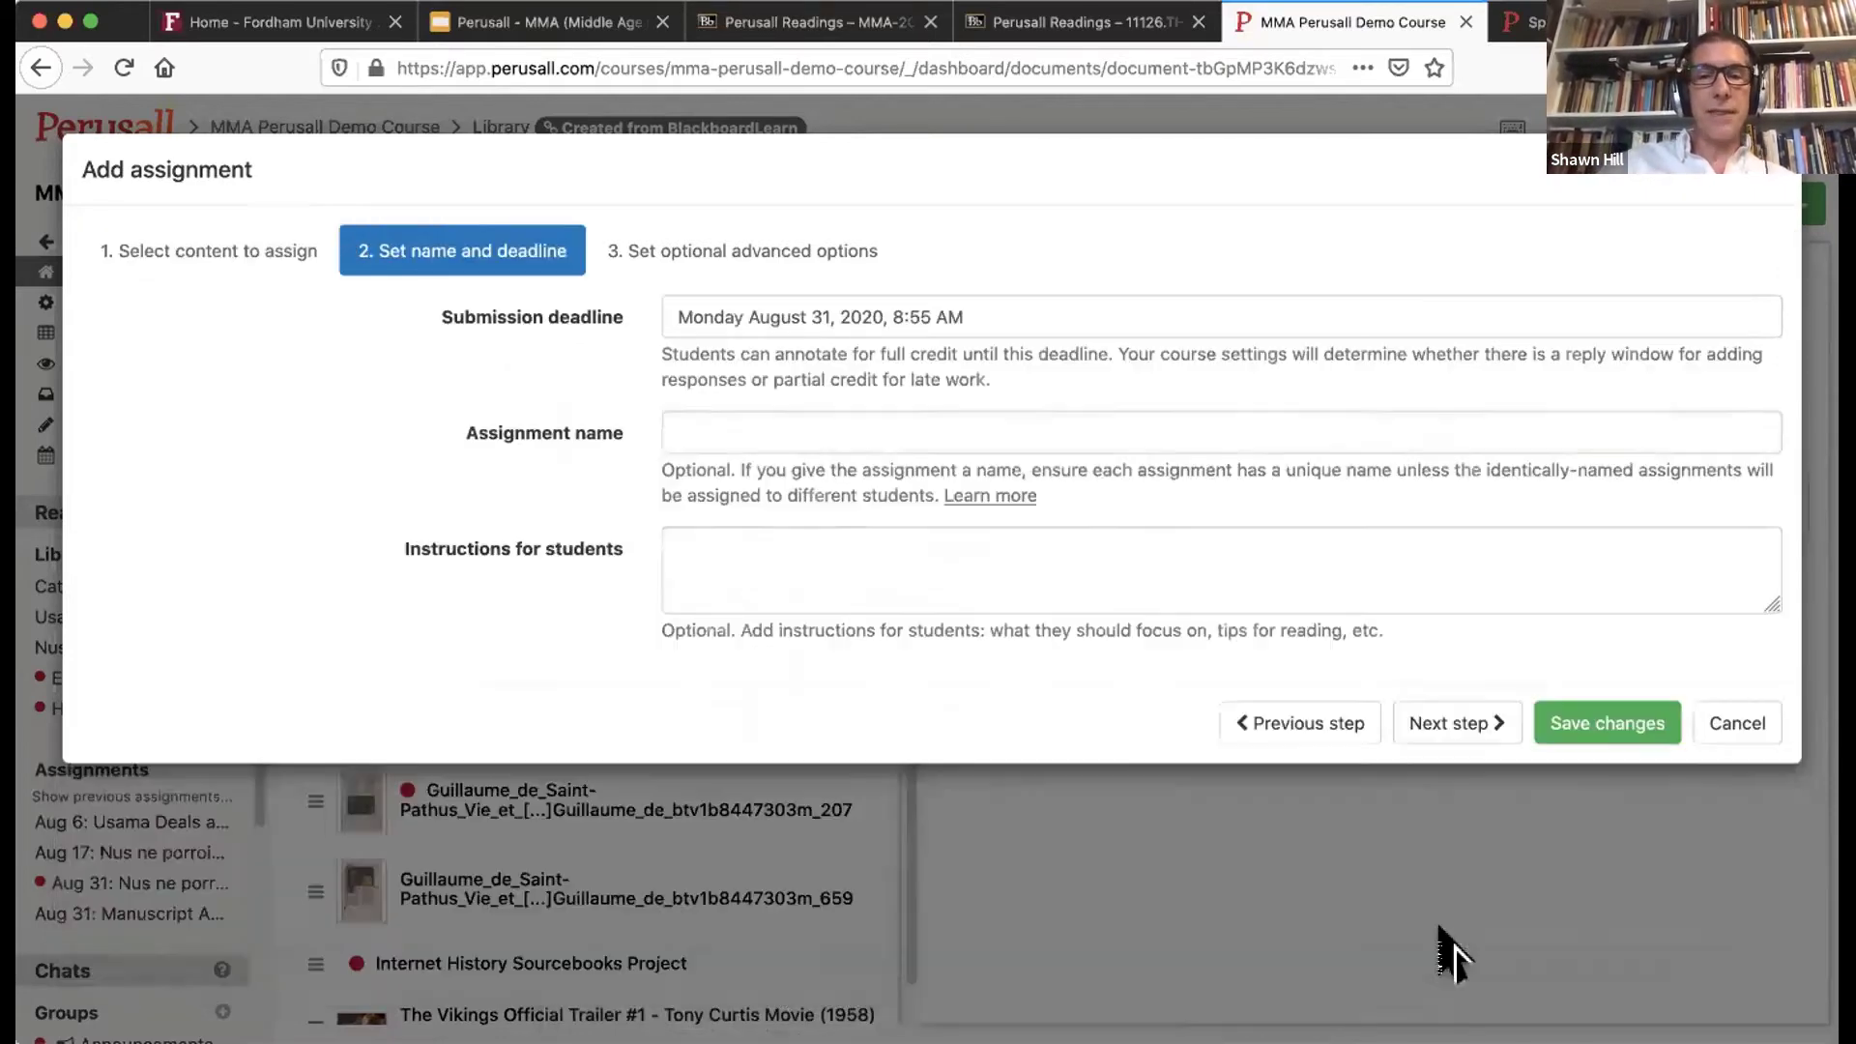
pyautogui.click(793, 301)
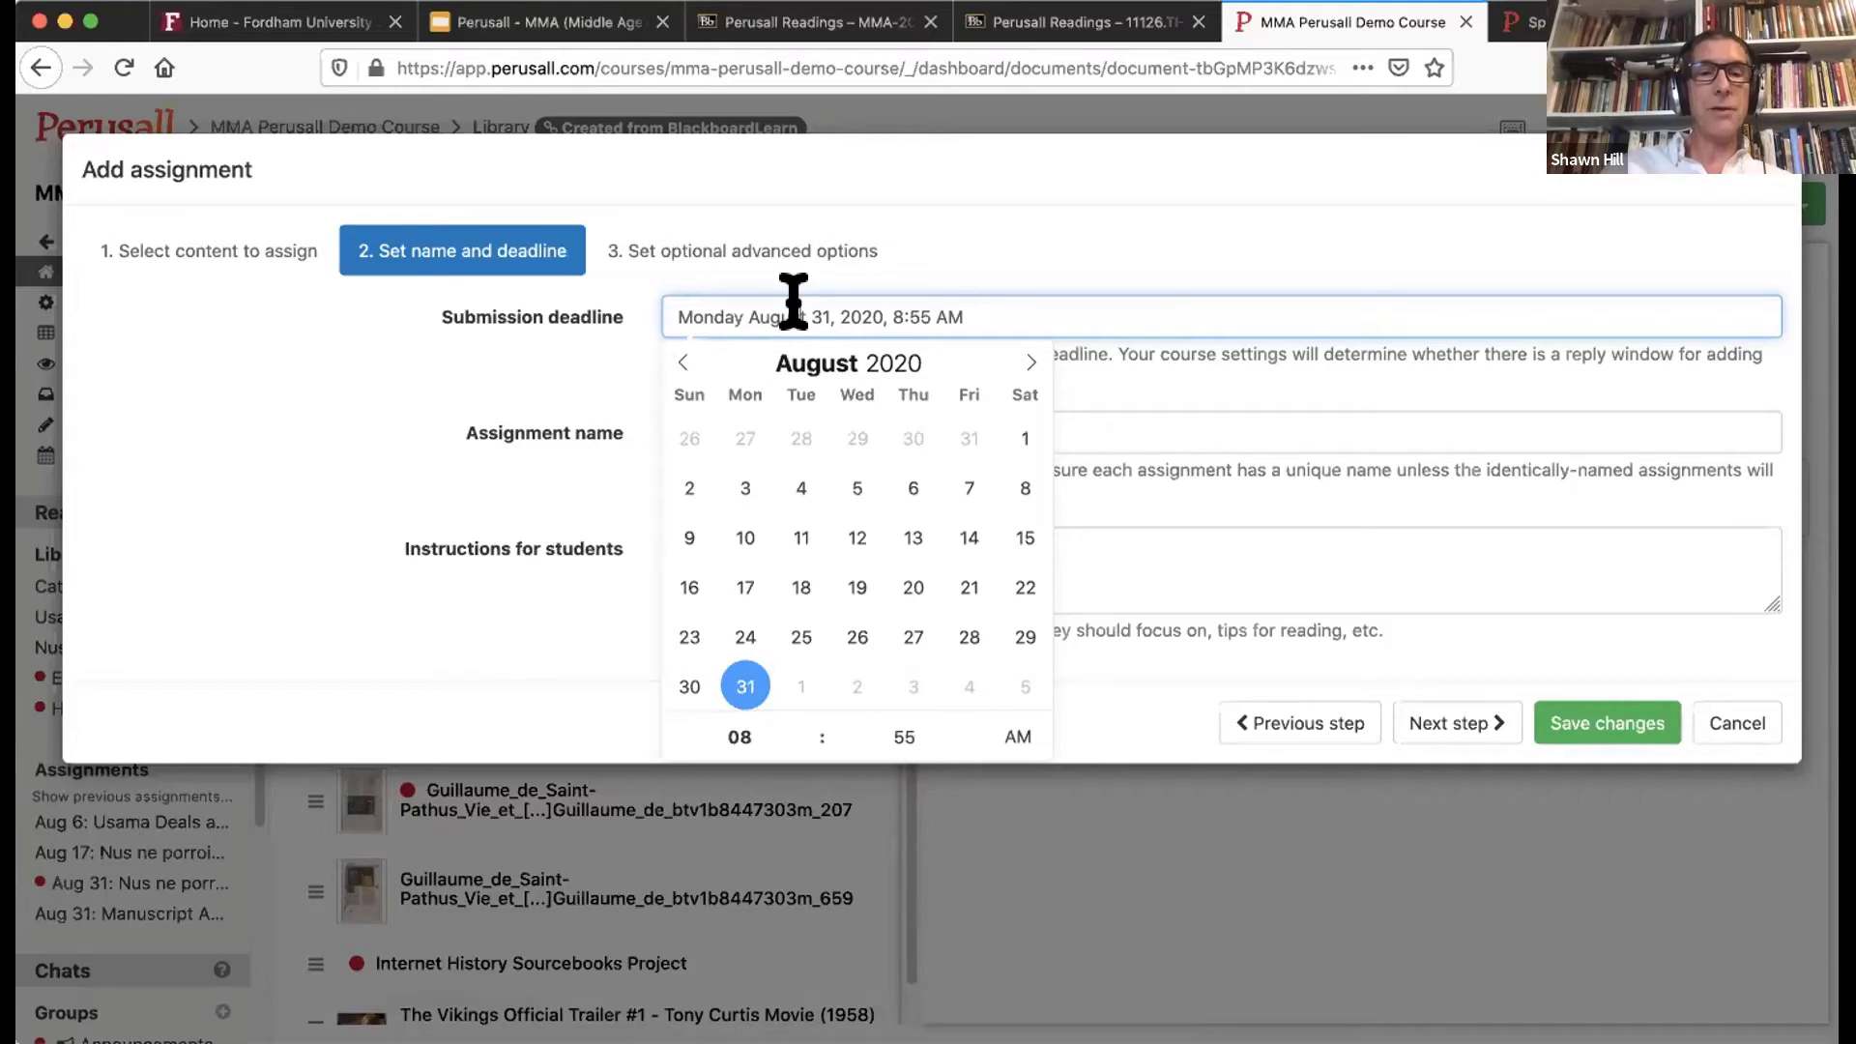
pyautogui.click(592, 406)
pyautogui.click(739, 416)
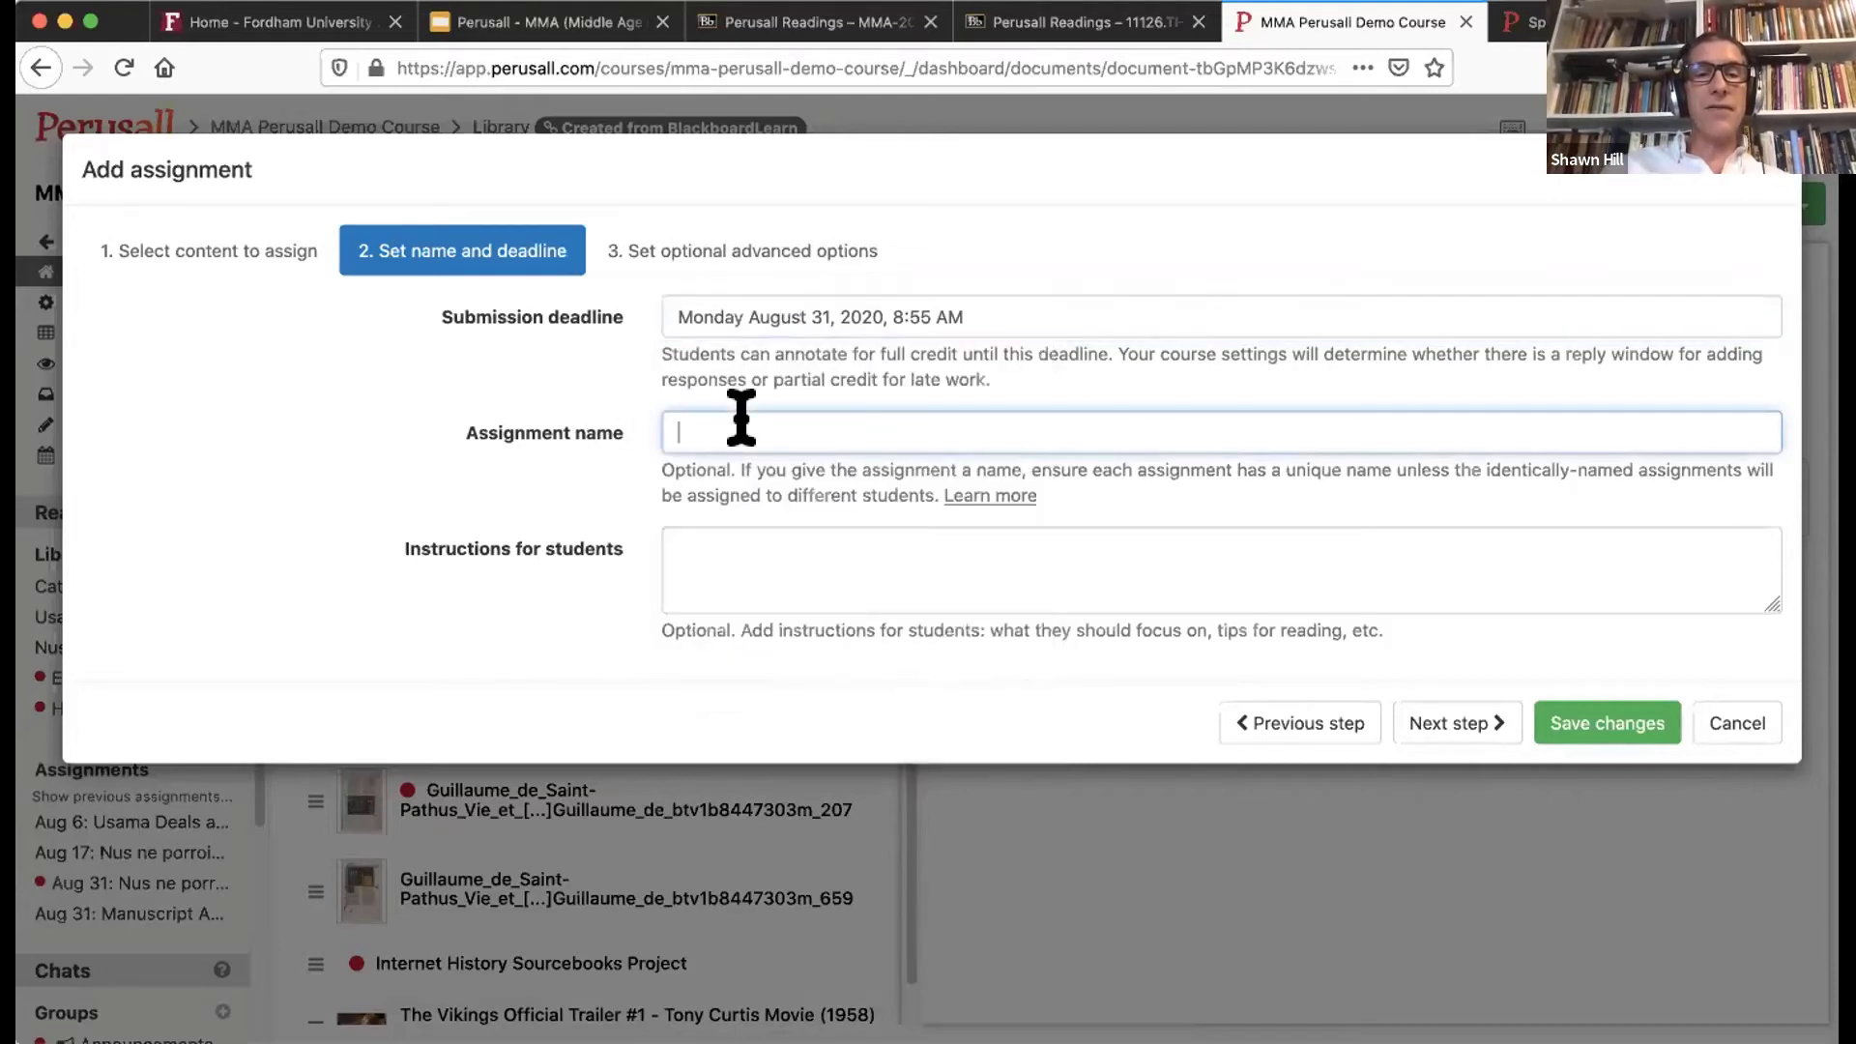
pyautogui.doubleClick(590, 548)
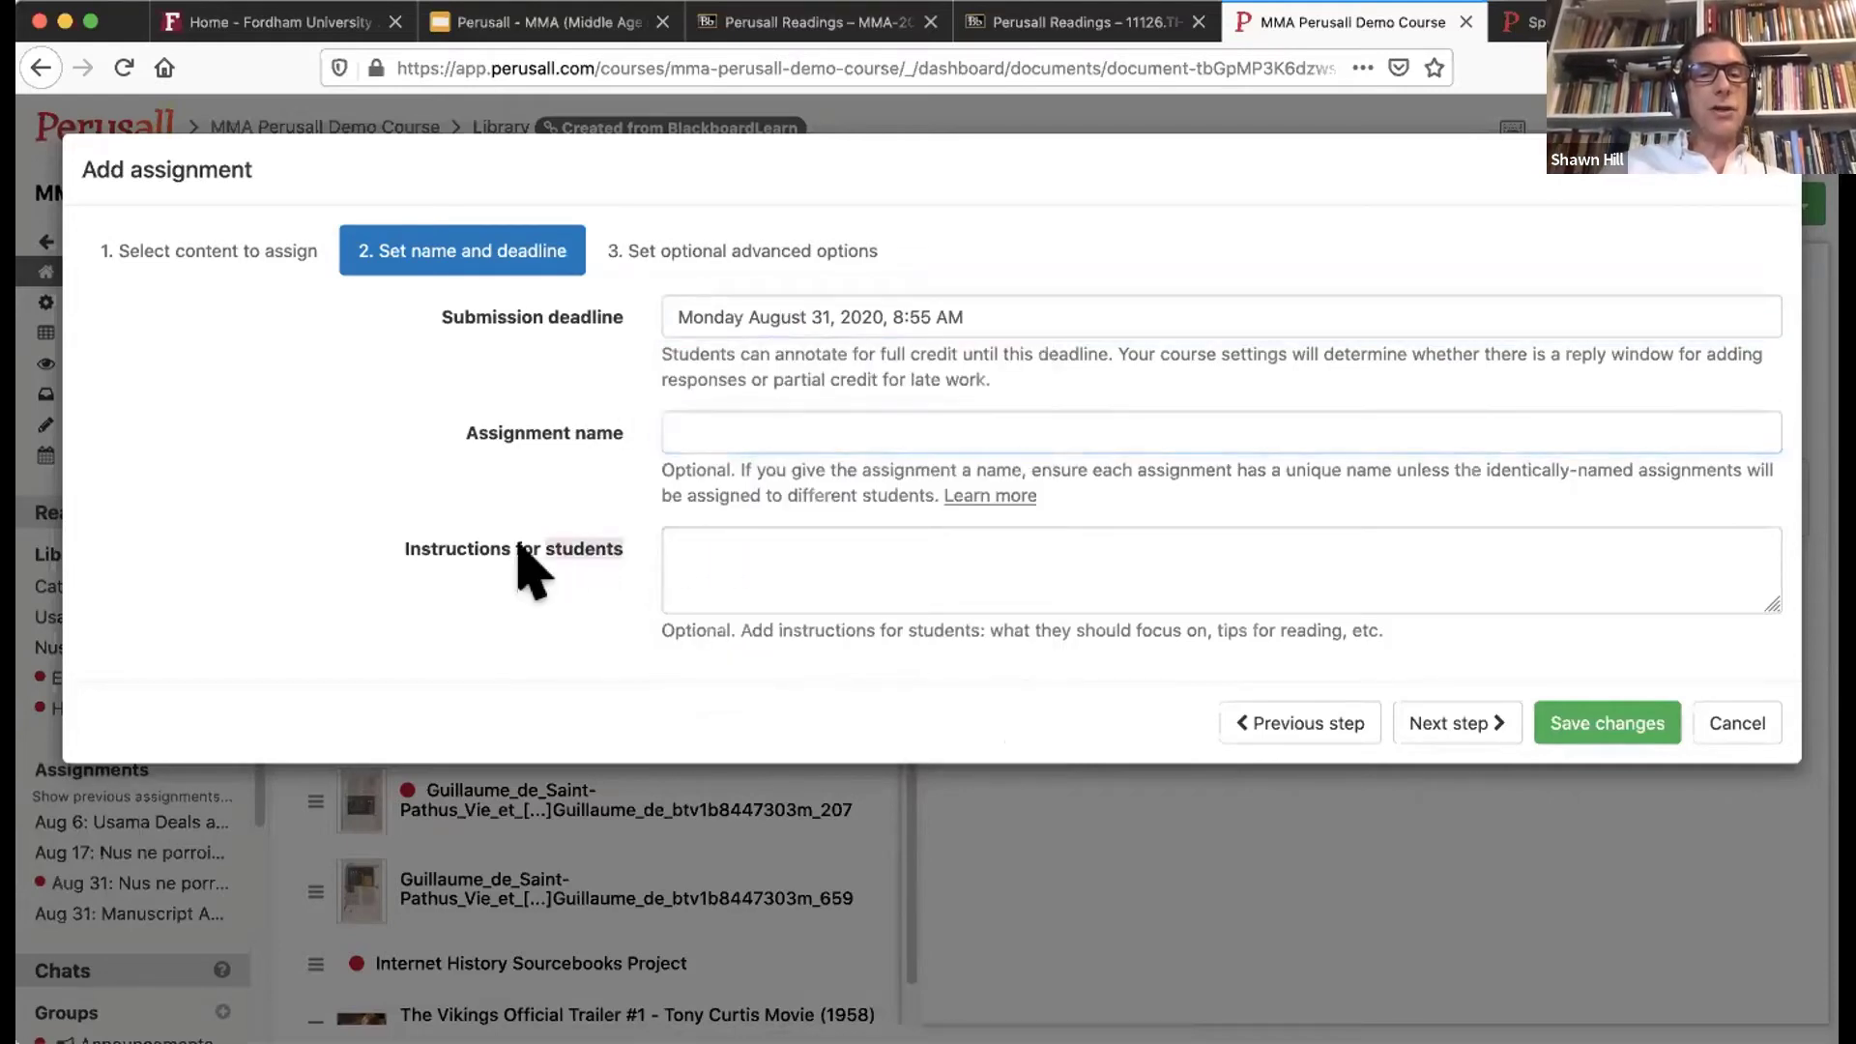
pyautogui.moveTo(519, 547); pyautogui.dragTo(397, 534)
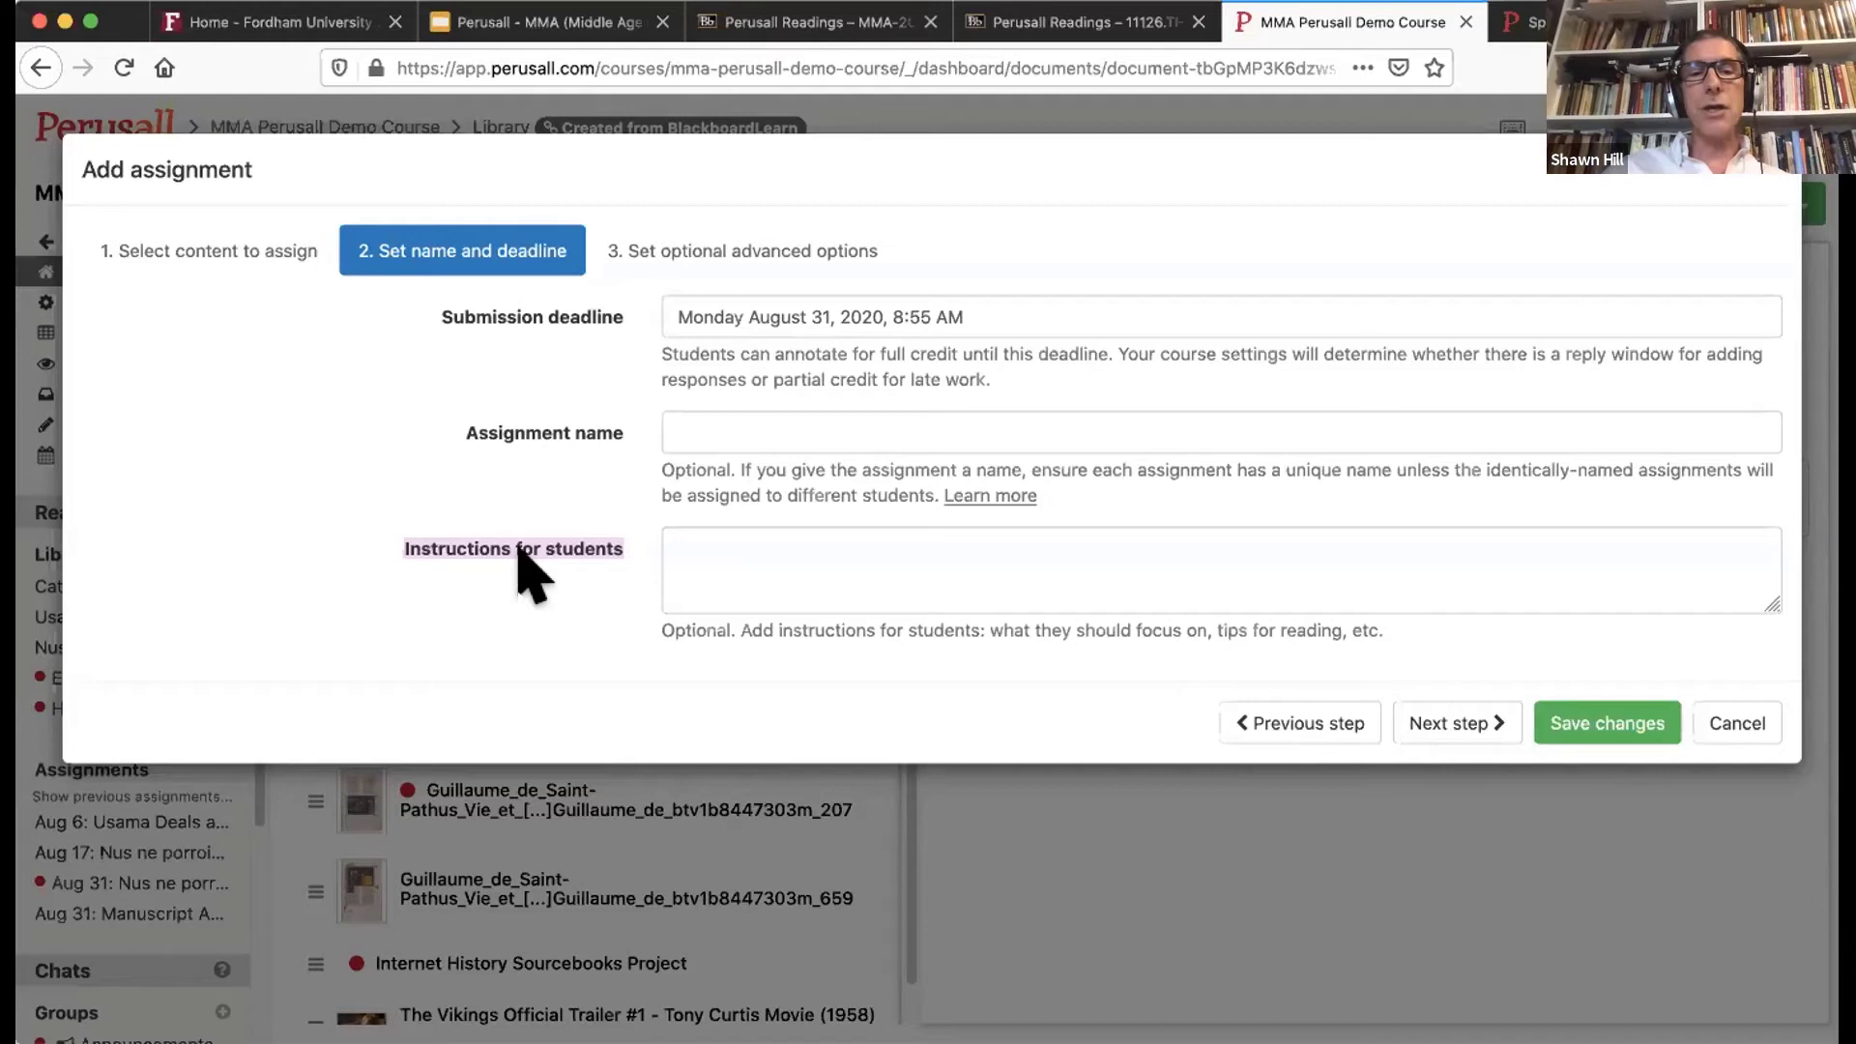
pyautogui.click(693, 527)
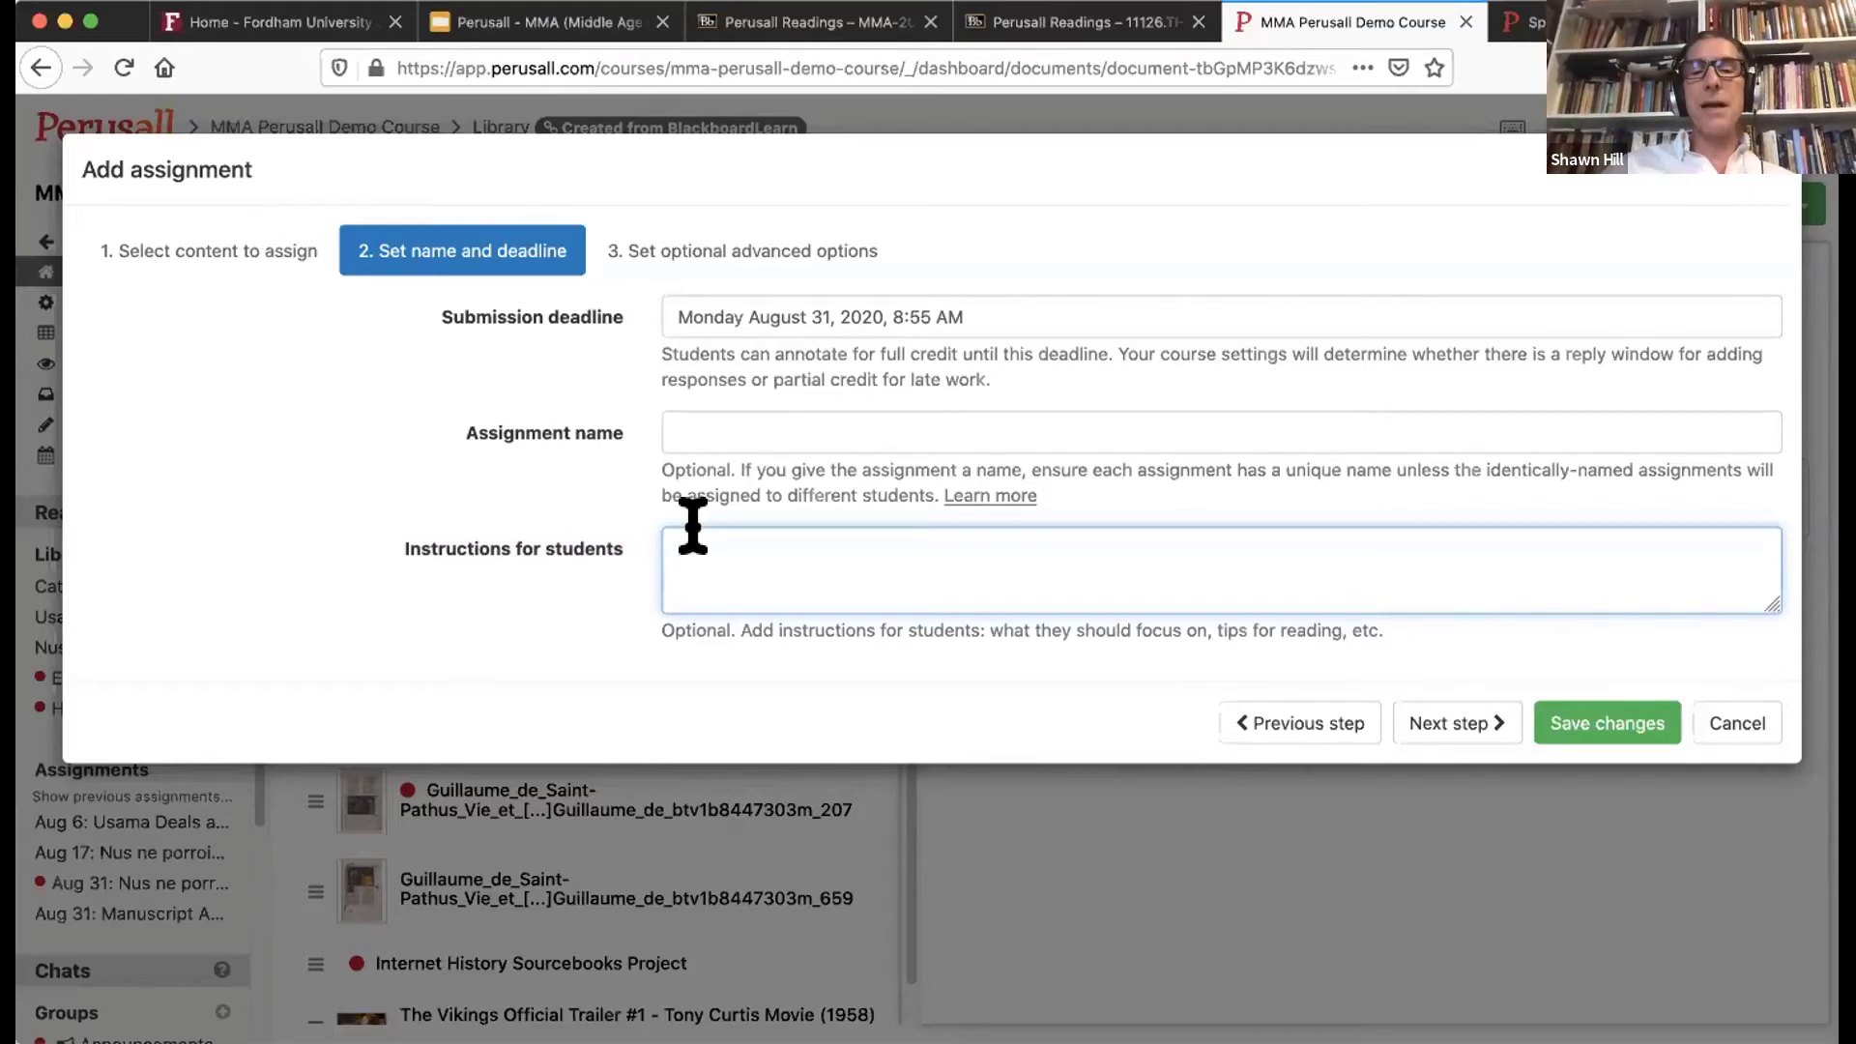
# Step: Set 5 annotations to grade, visibility from July 22, 2020, 12:00 PM, and save
pyautogui.click(1470, 725)
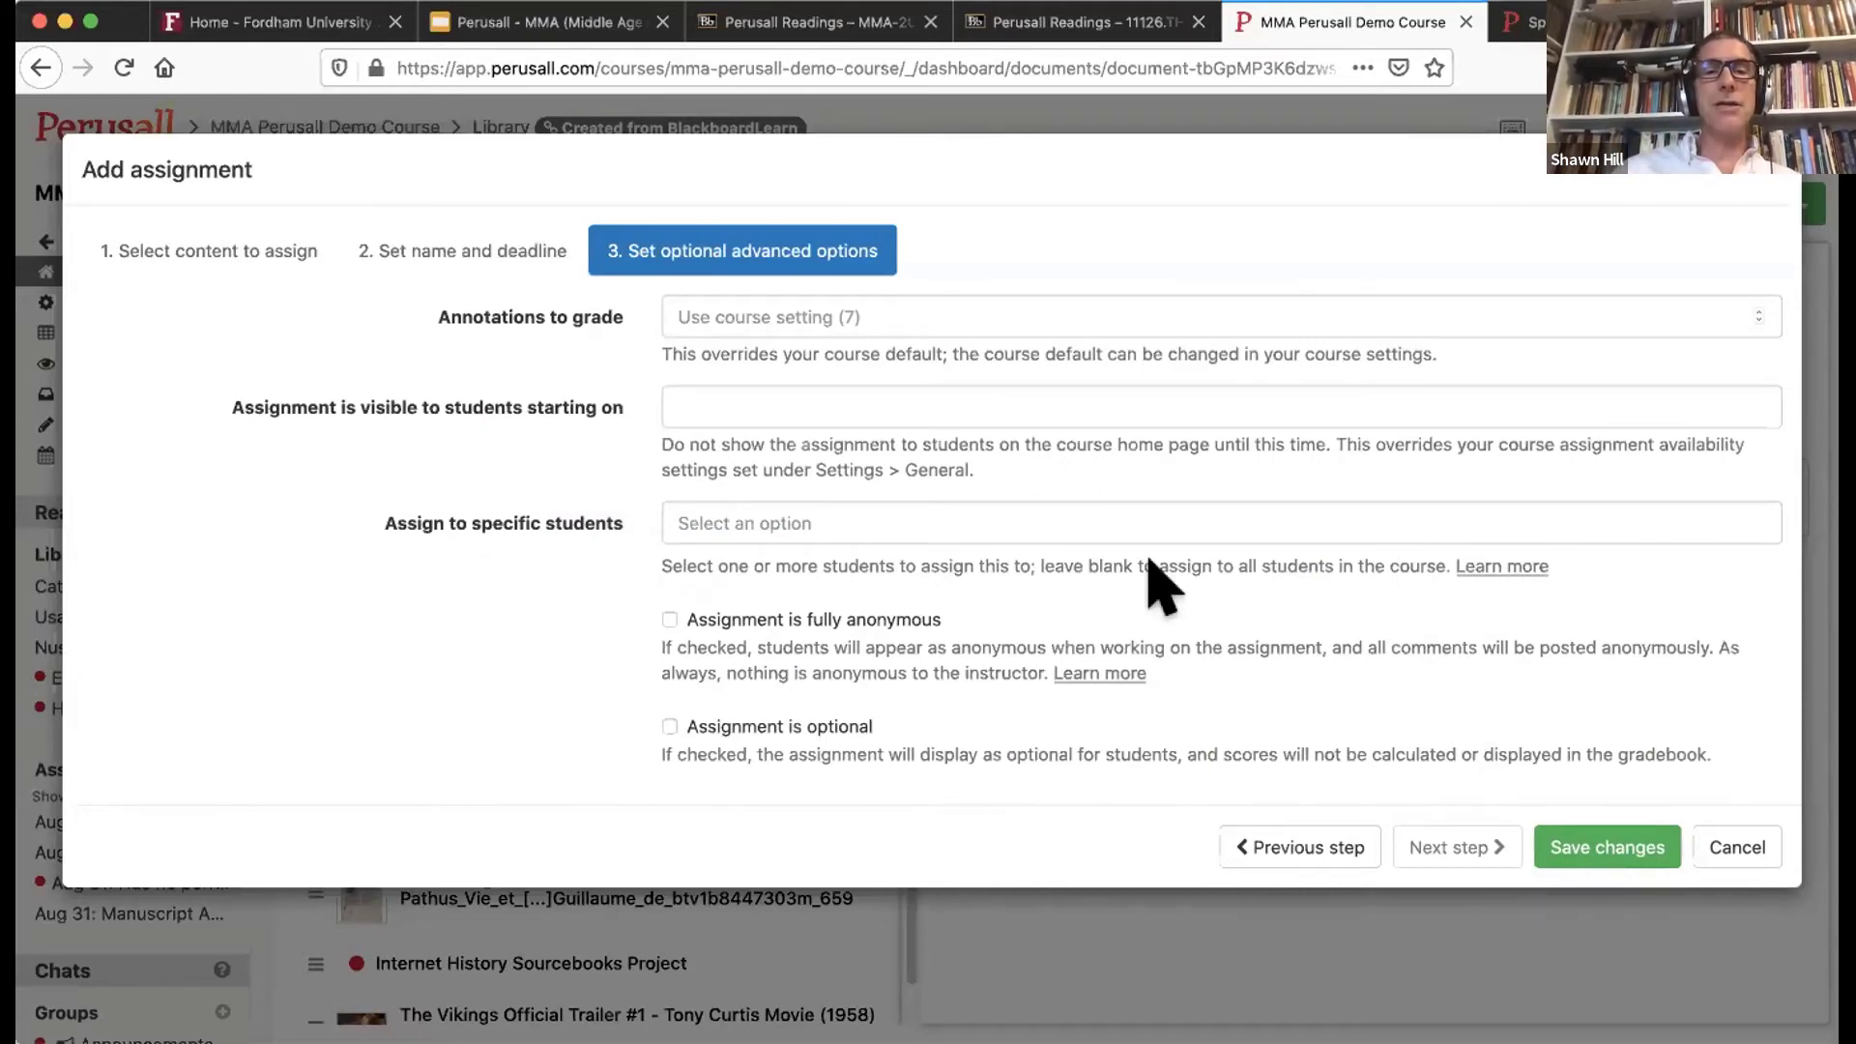
pyautogui.click(847, 315)
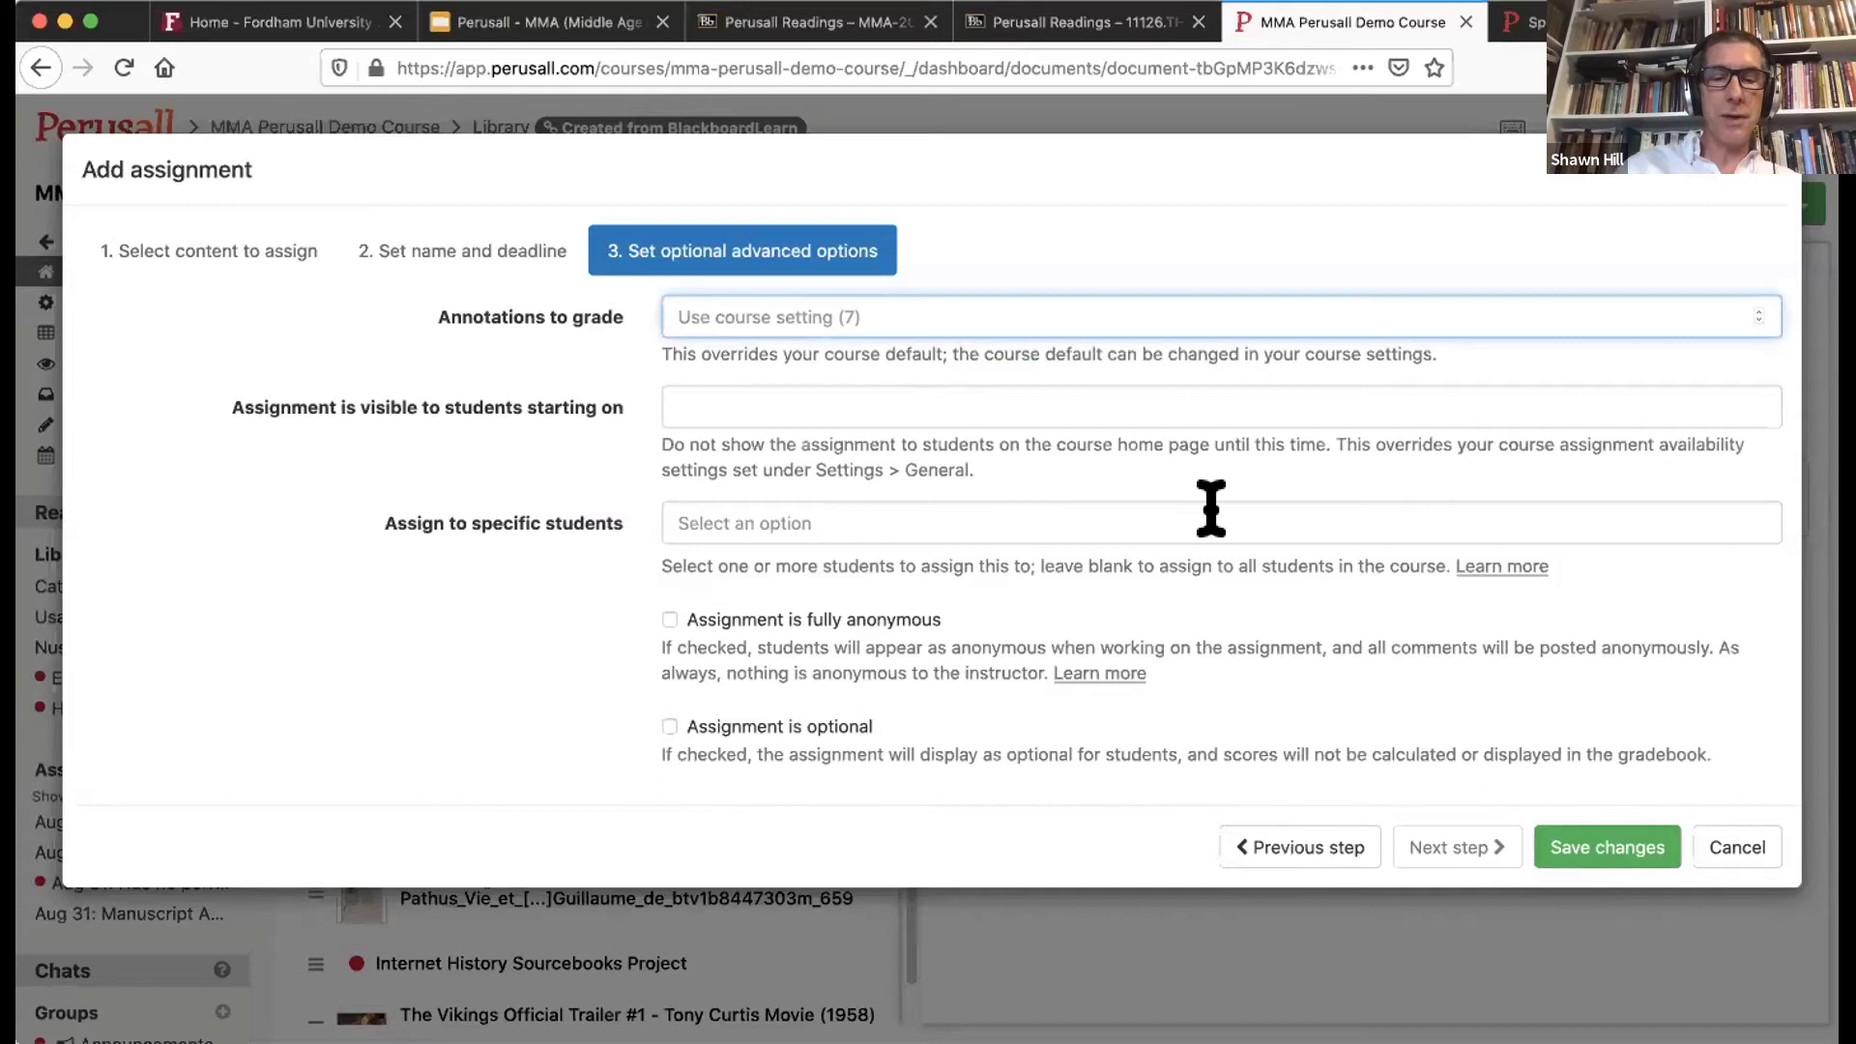
pyautogui.write('5')
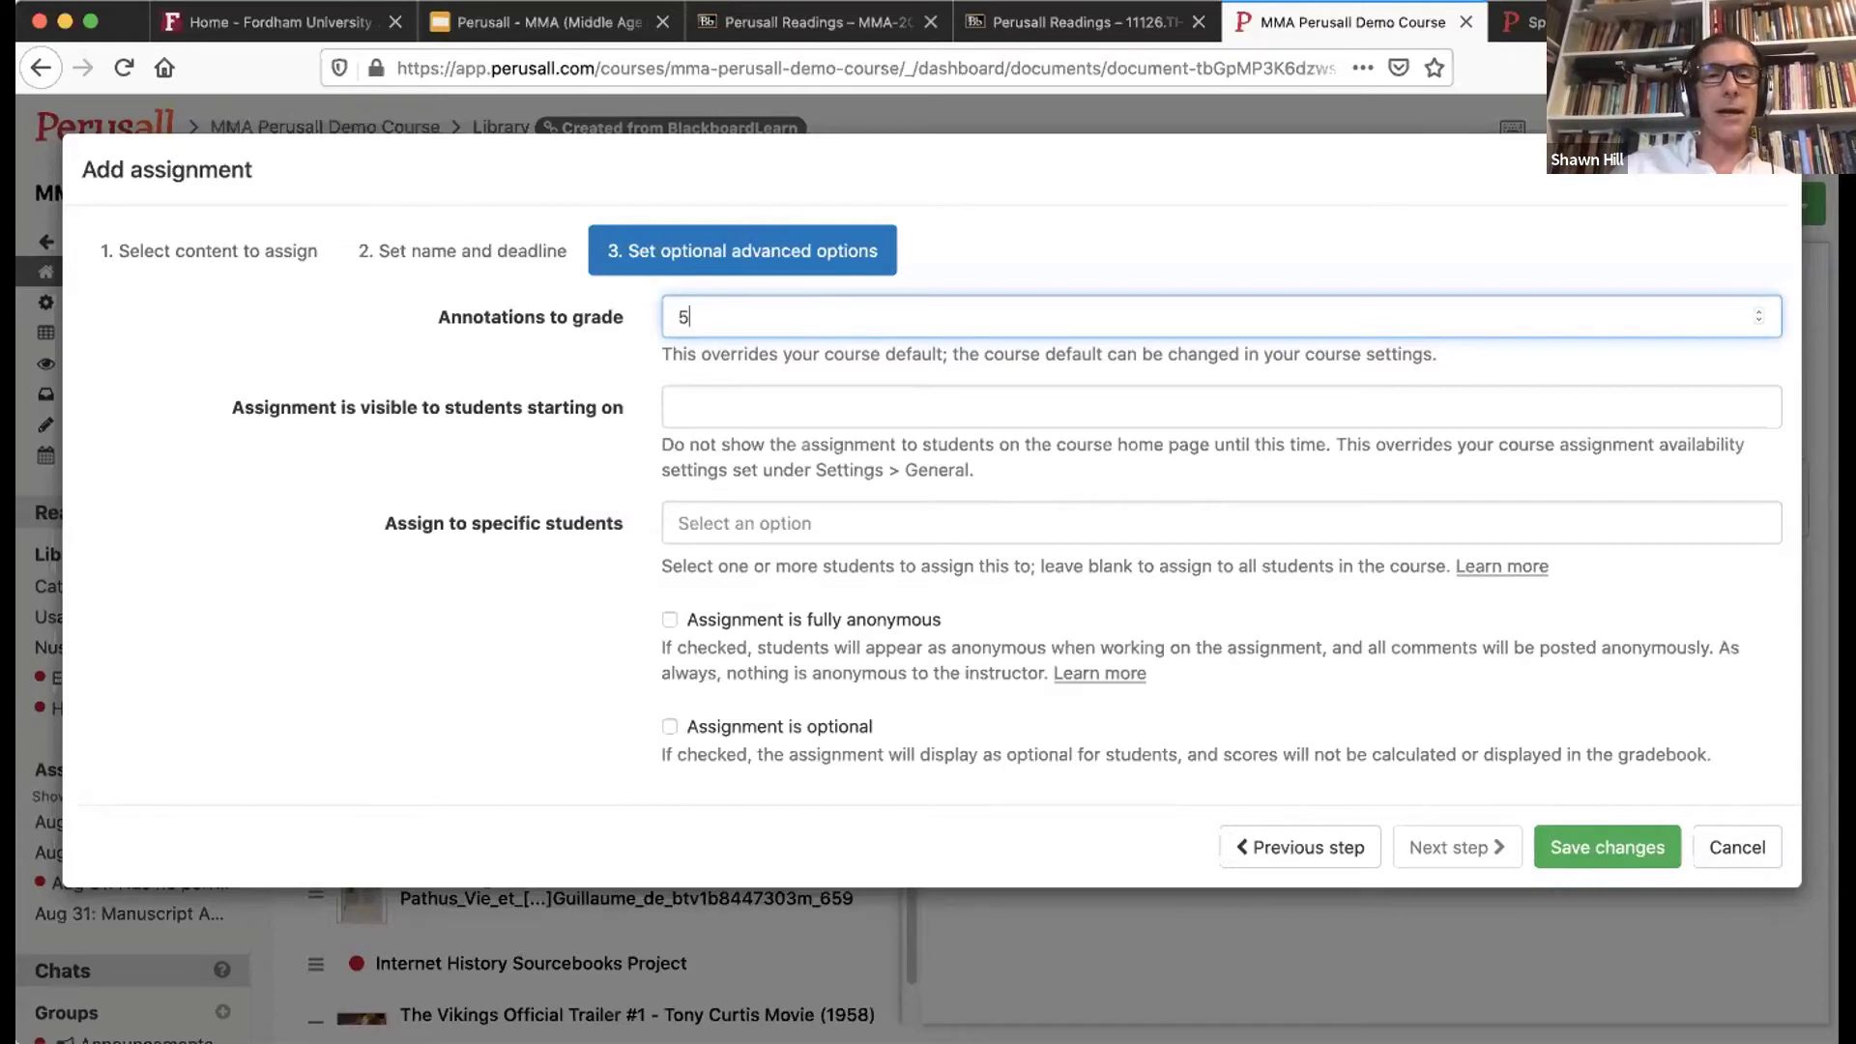
pyautogui.click(779, 391)
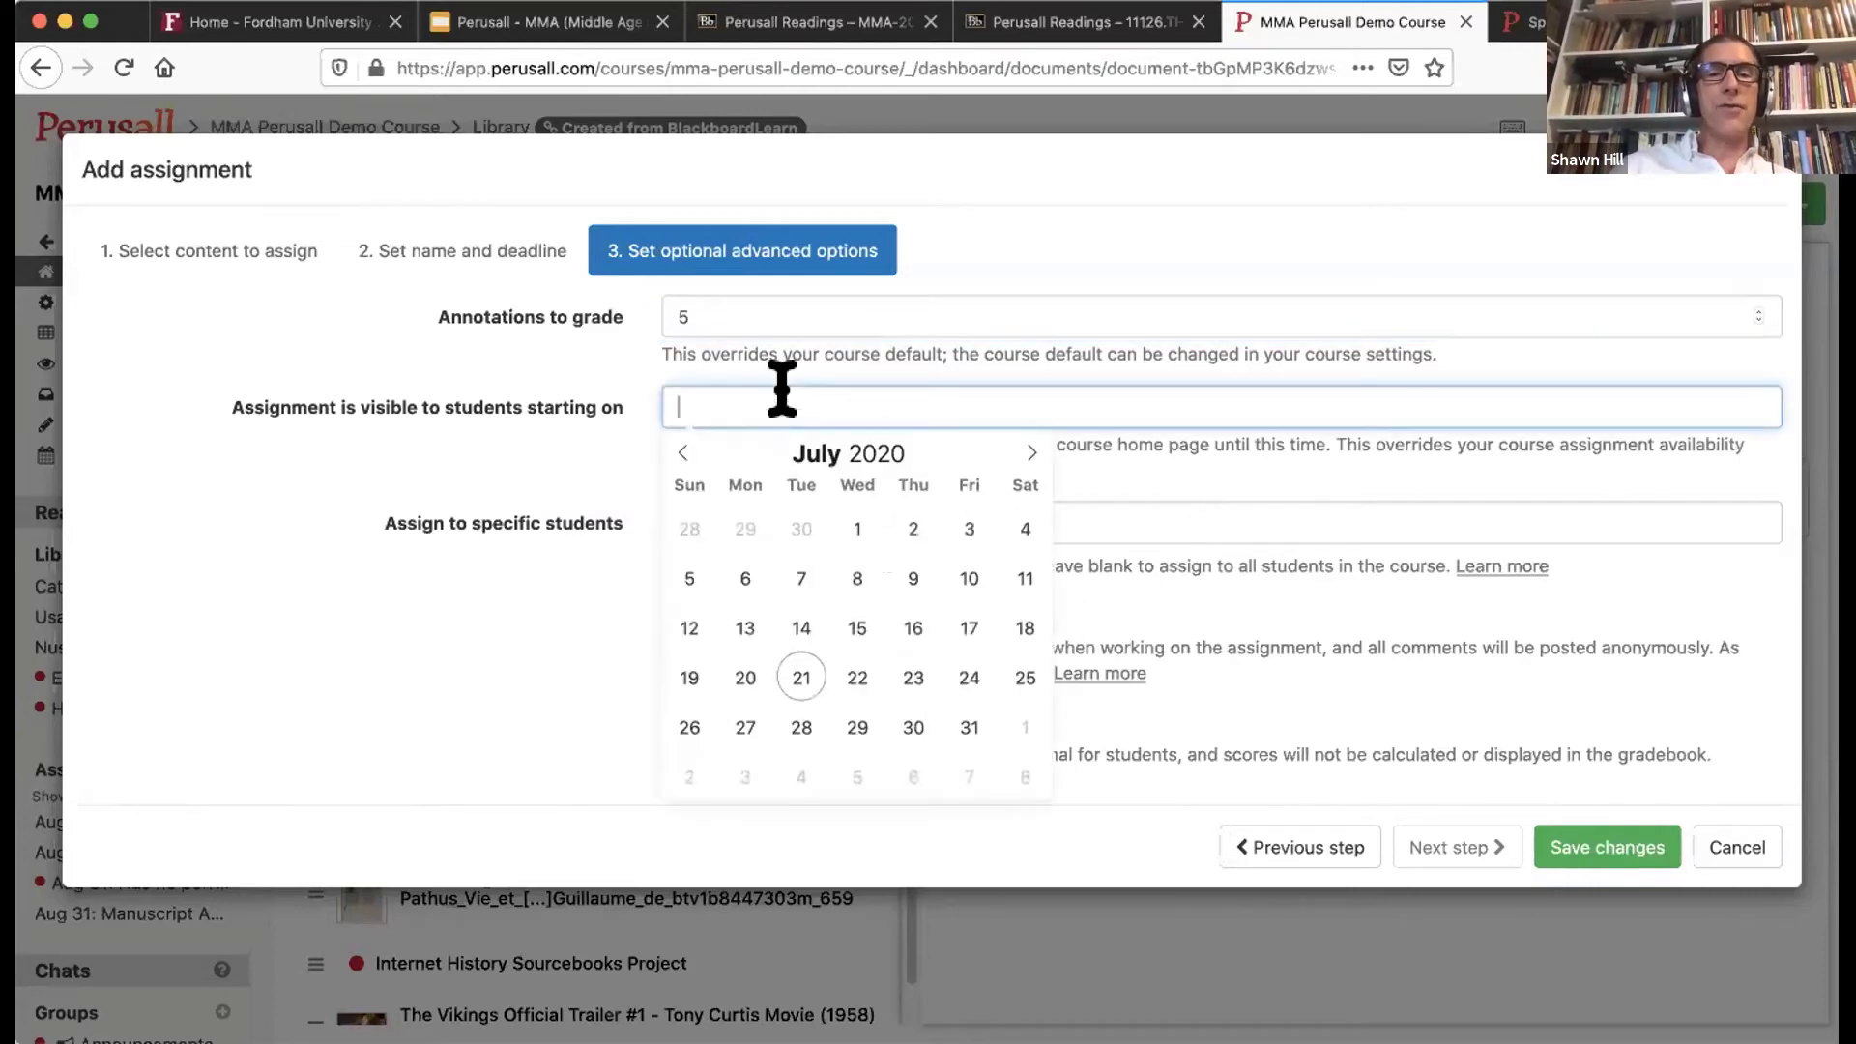
pyautogui.click(858, 679)
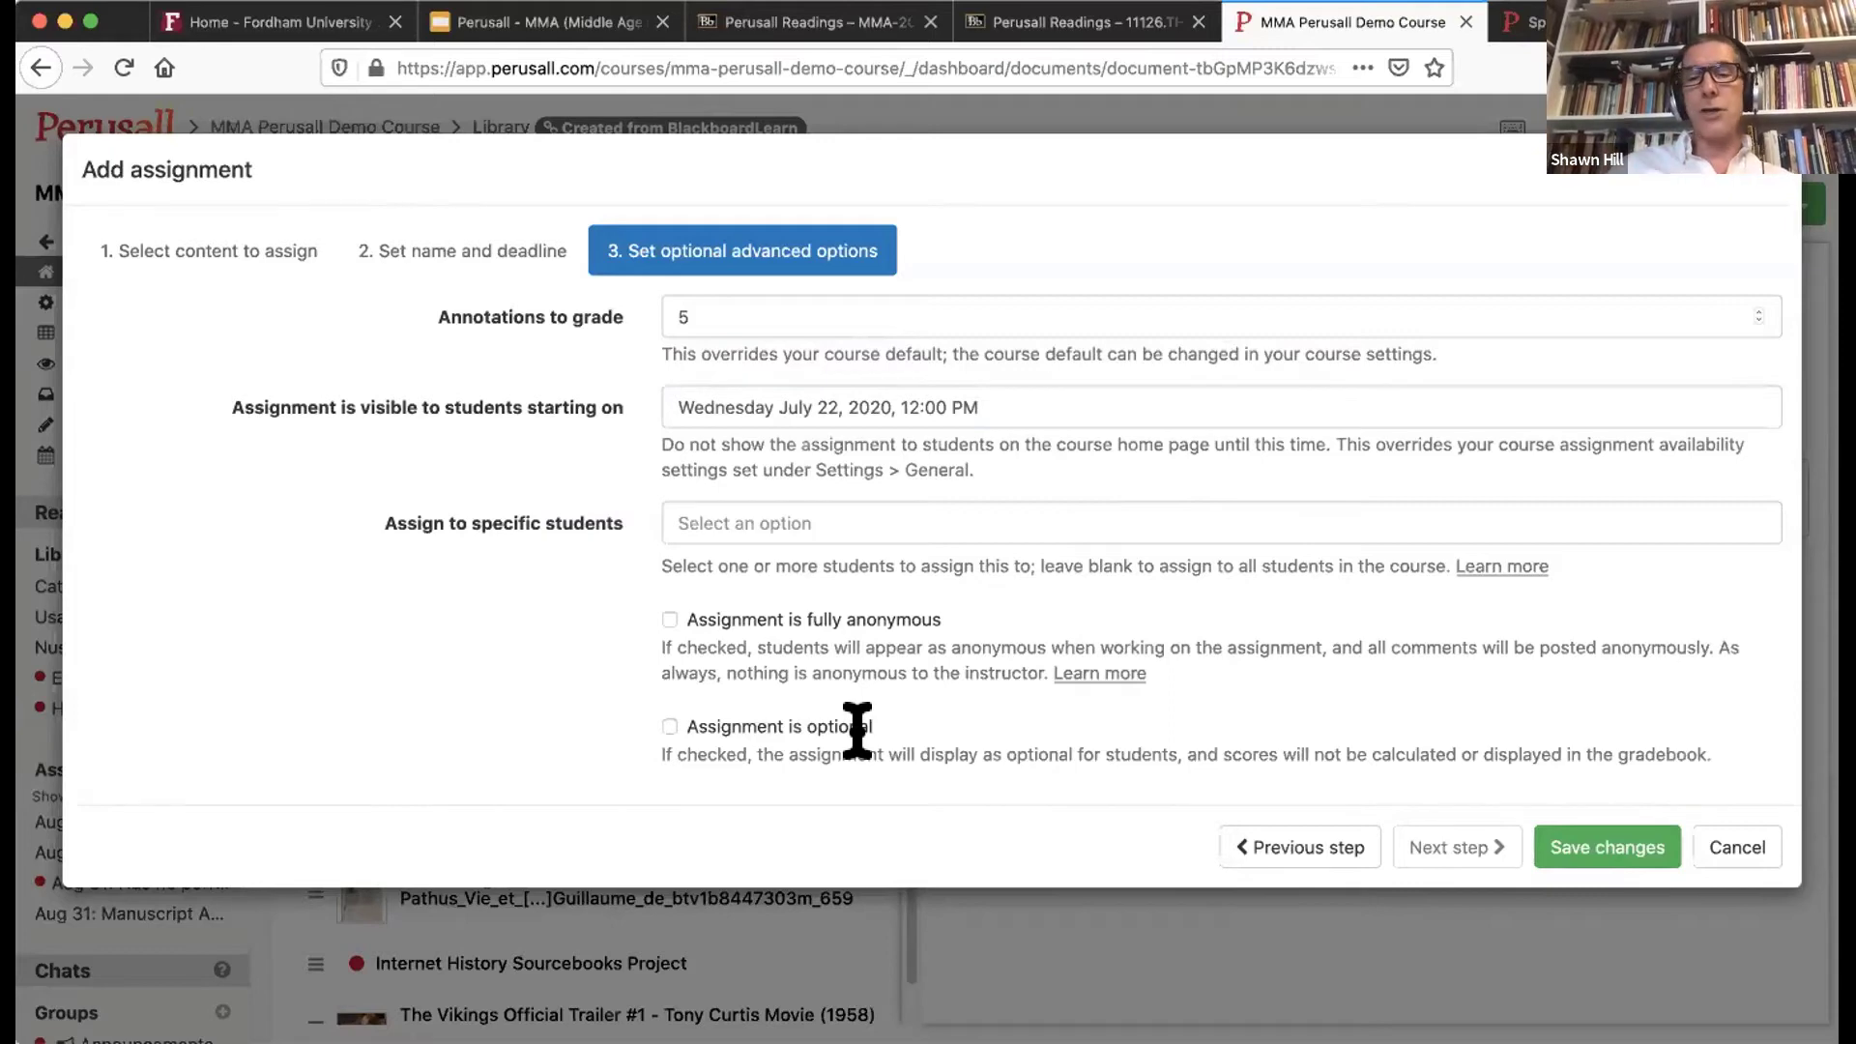
pyautogui.click(1737, 848)
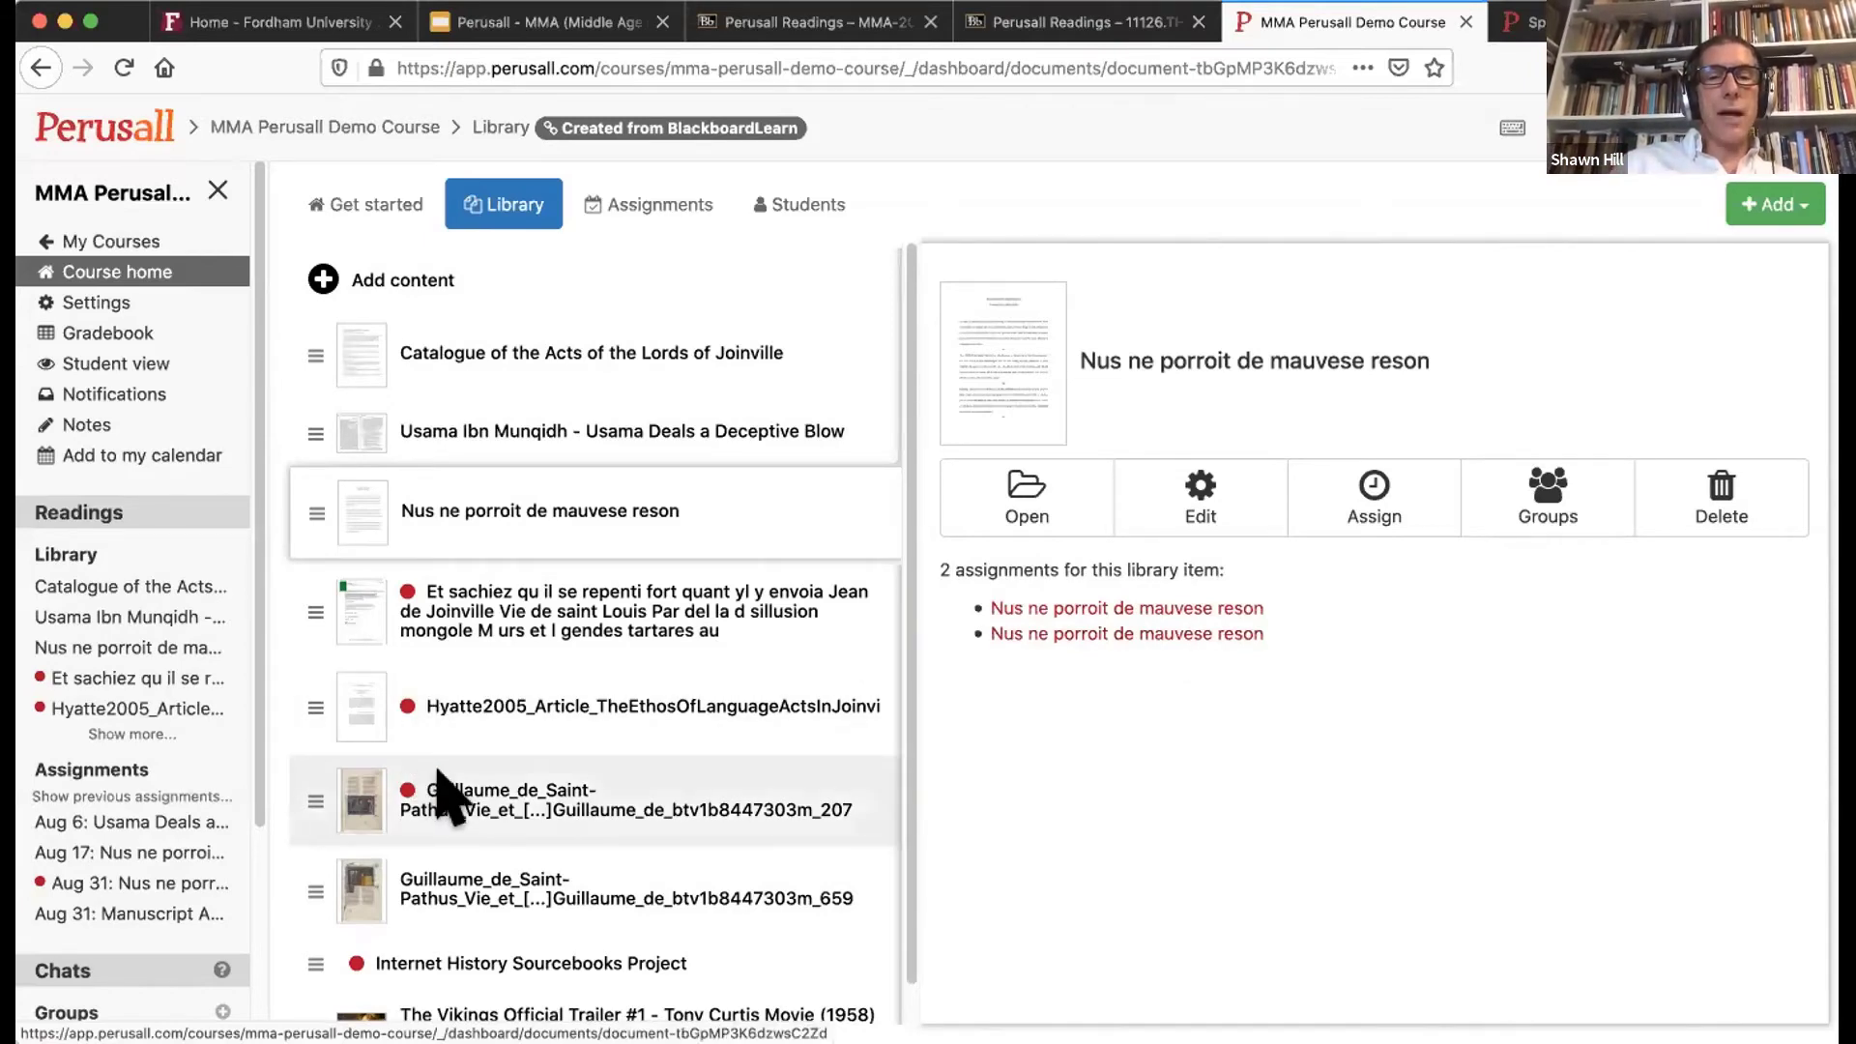
# Step: Open the Guillaume de Saint-Pathus manuscript reading with the conversation panel hidden
pyautogui.click(486, 811)
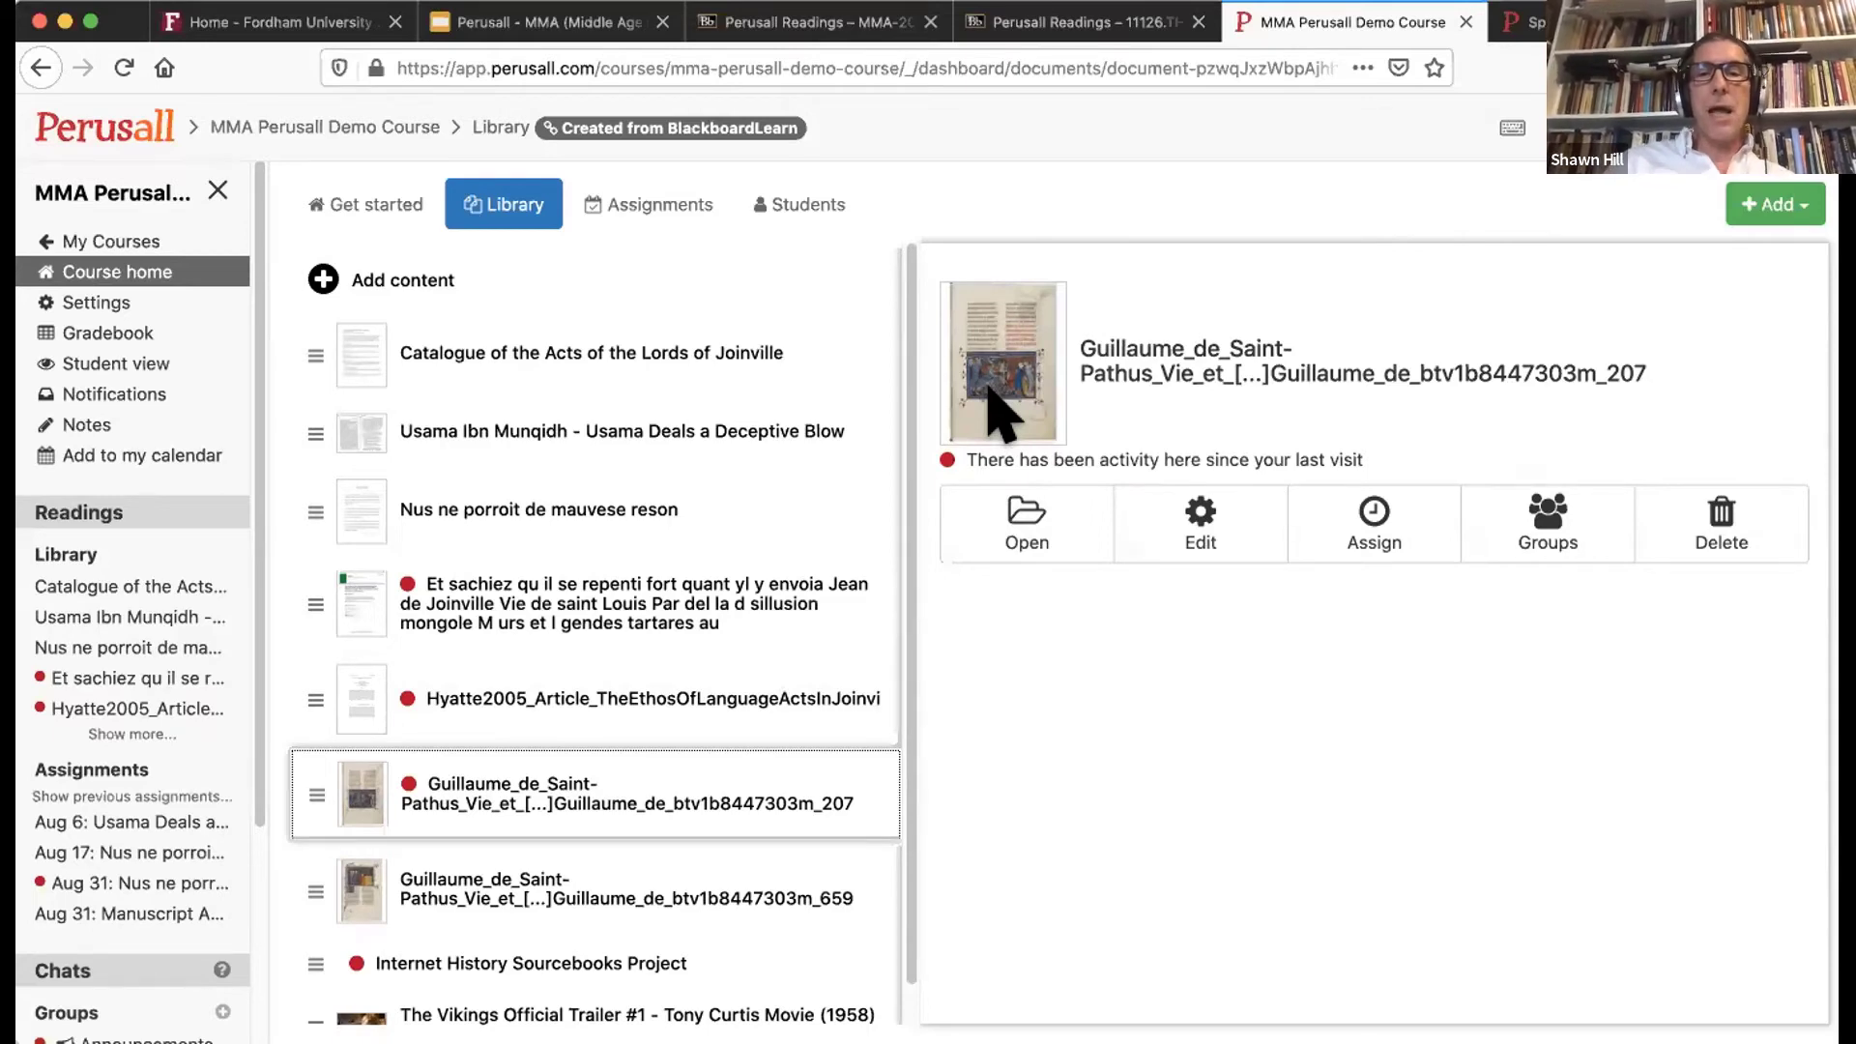
pyautogui.click(1004, 499)
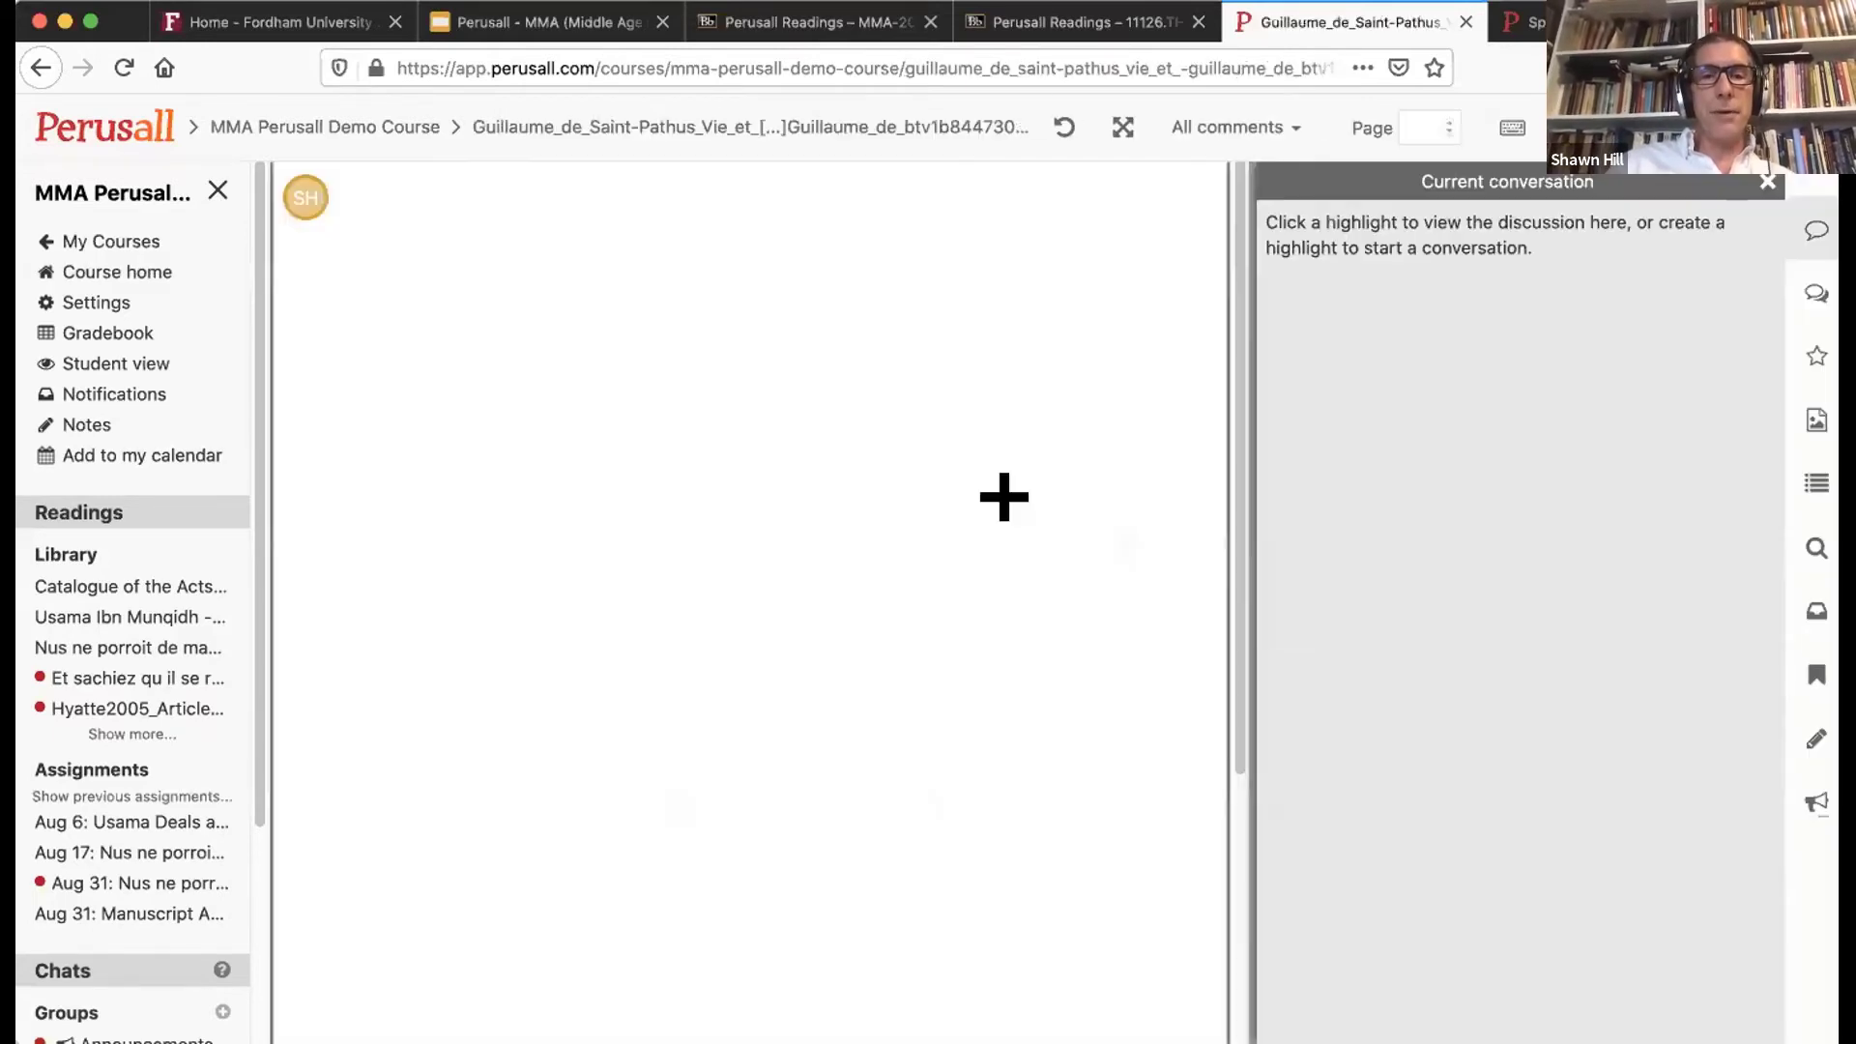
pyautogui.click(1771, 189)
pyautogui.scroll(-10, 1070, 515)
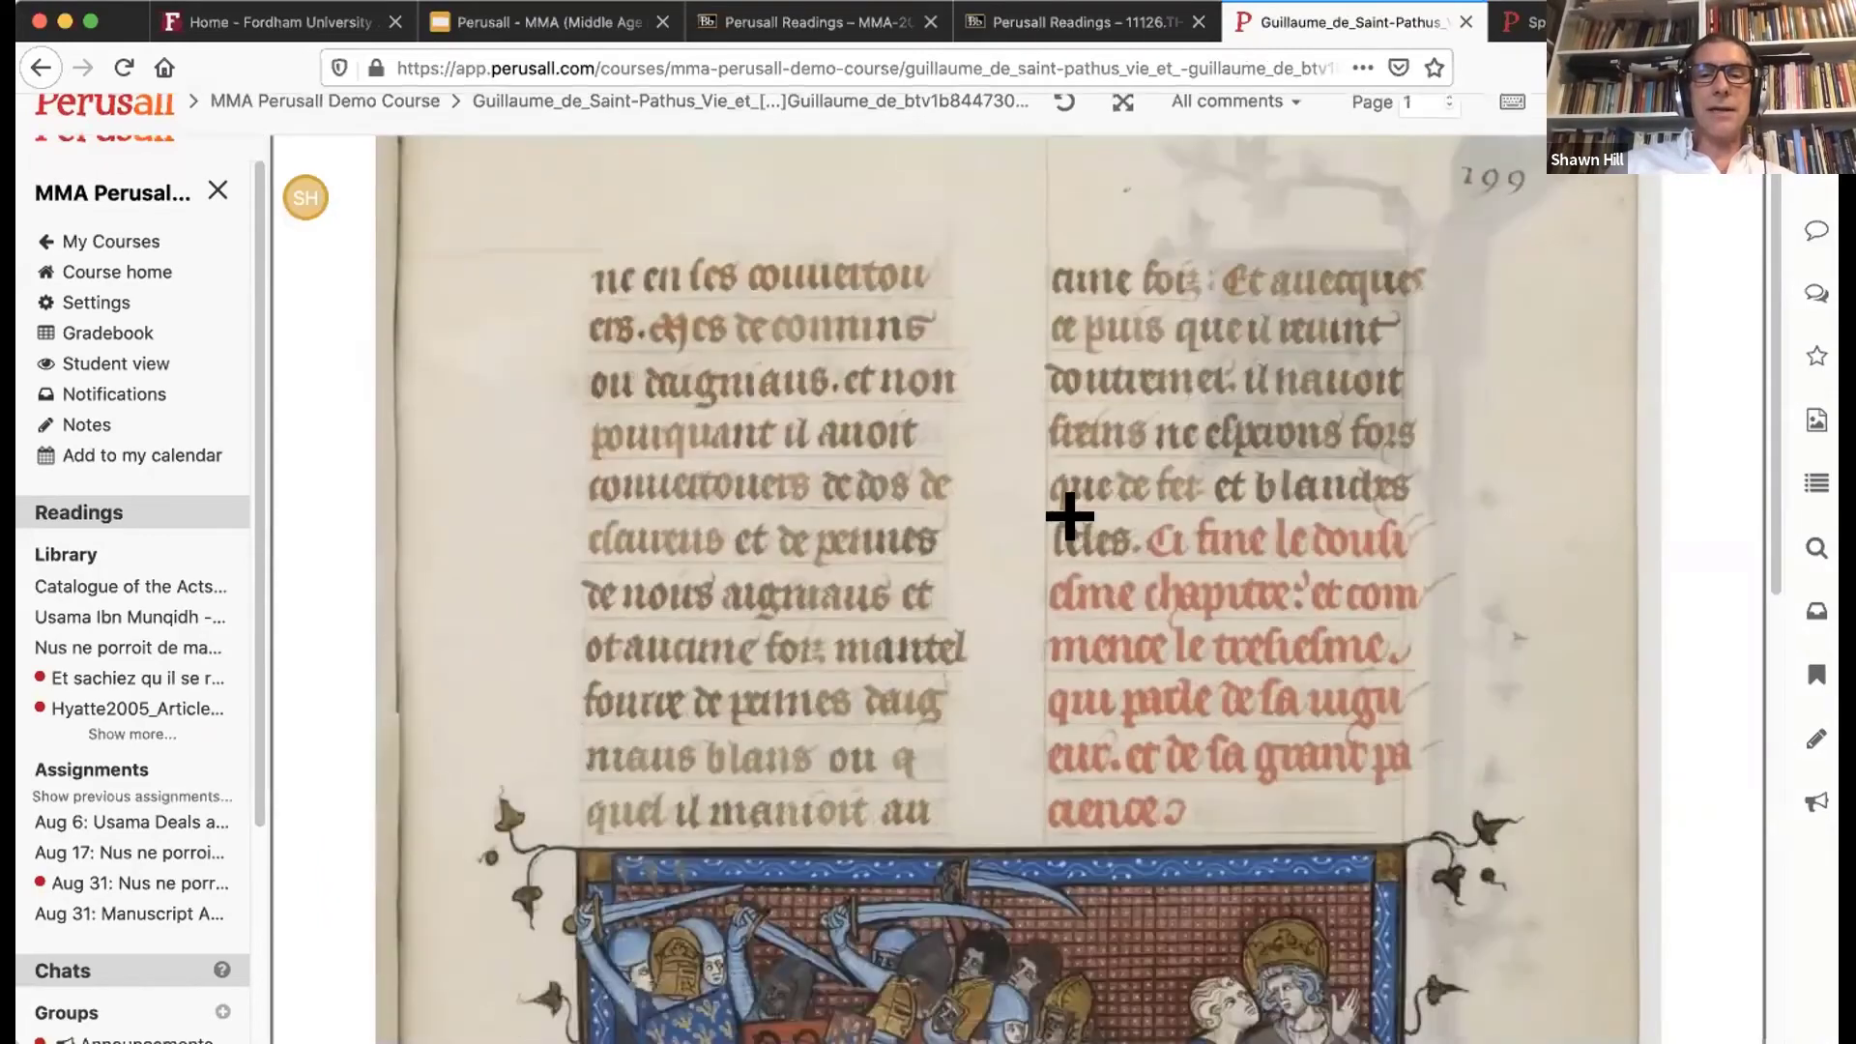
pyautogui.scroll(2, 1069, 515)
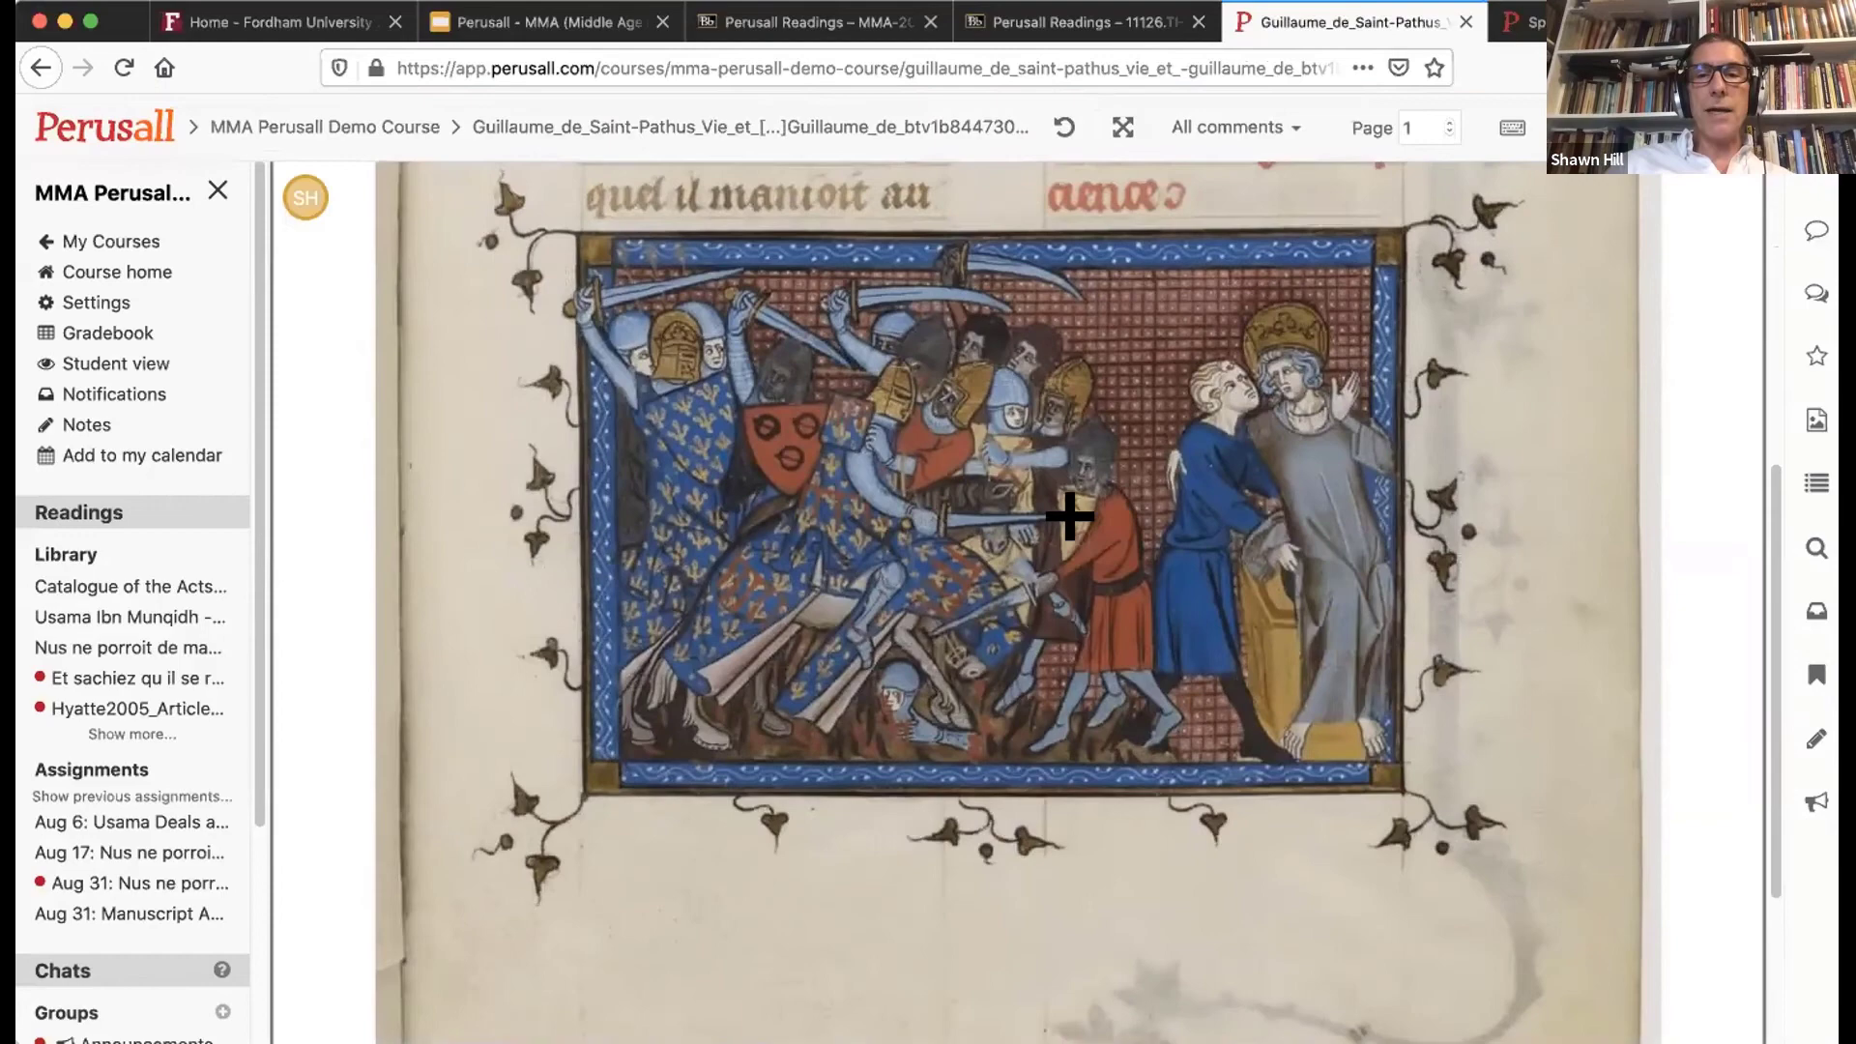
# Step: Comment 'here is my comment...' on the blue-robed figure in the illumination
pyautogui.click(1214, 373)
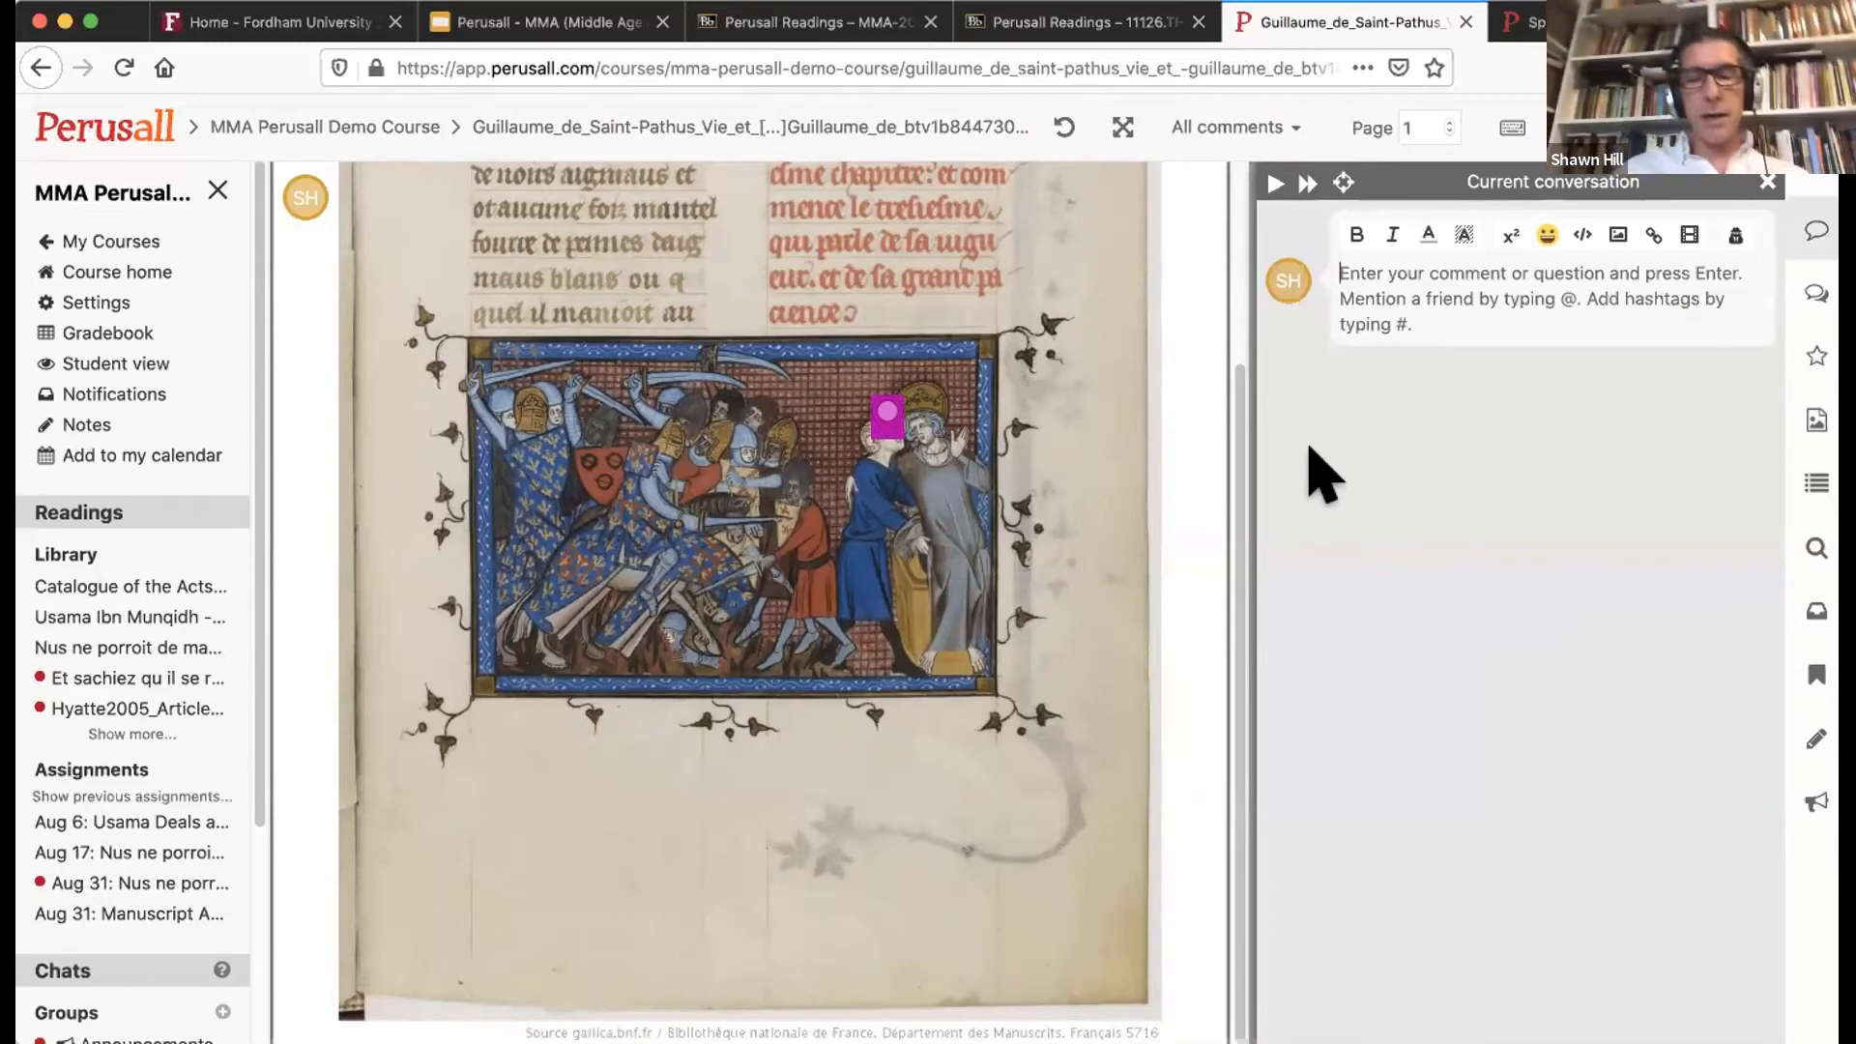
pyautogui.write('here is m')
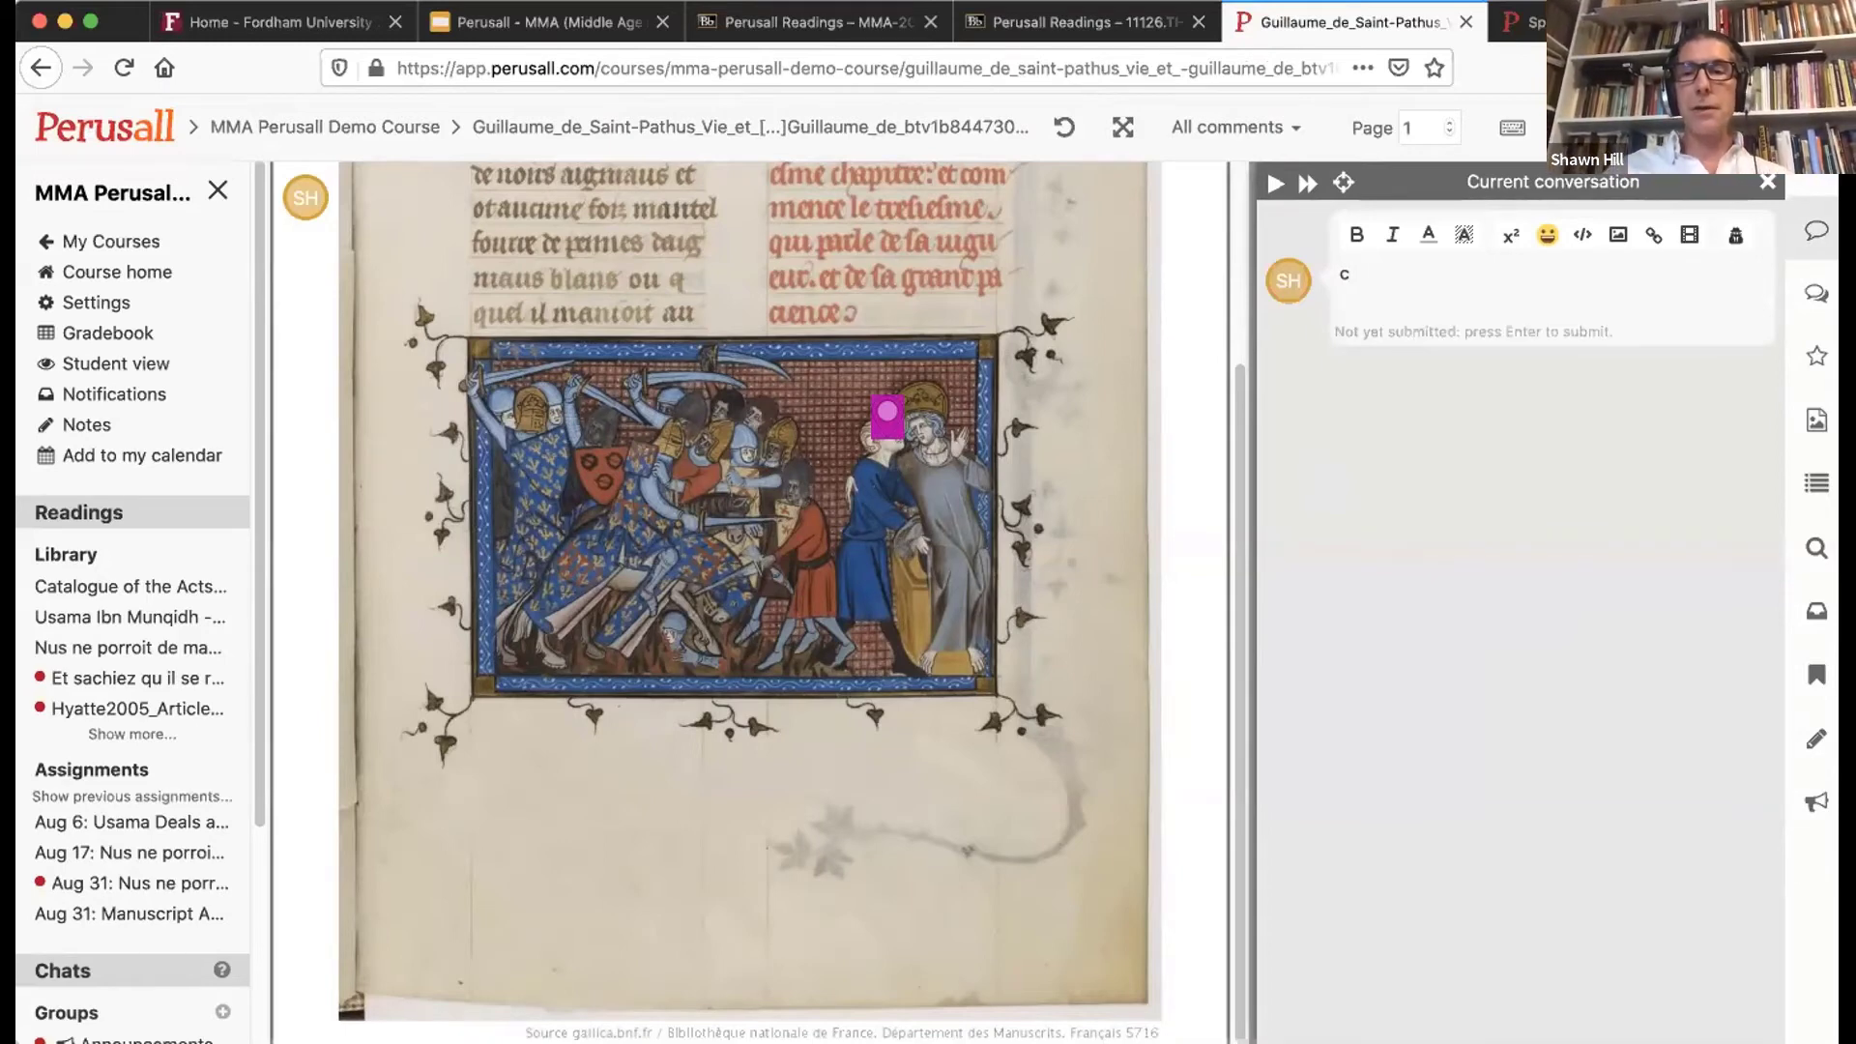
pyautogui.write('y comment')
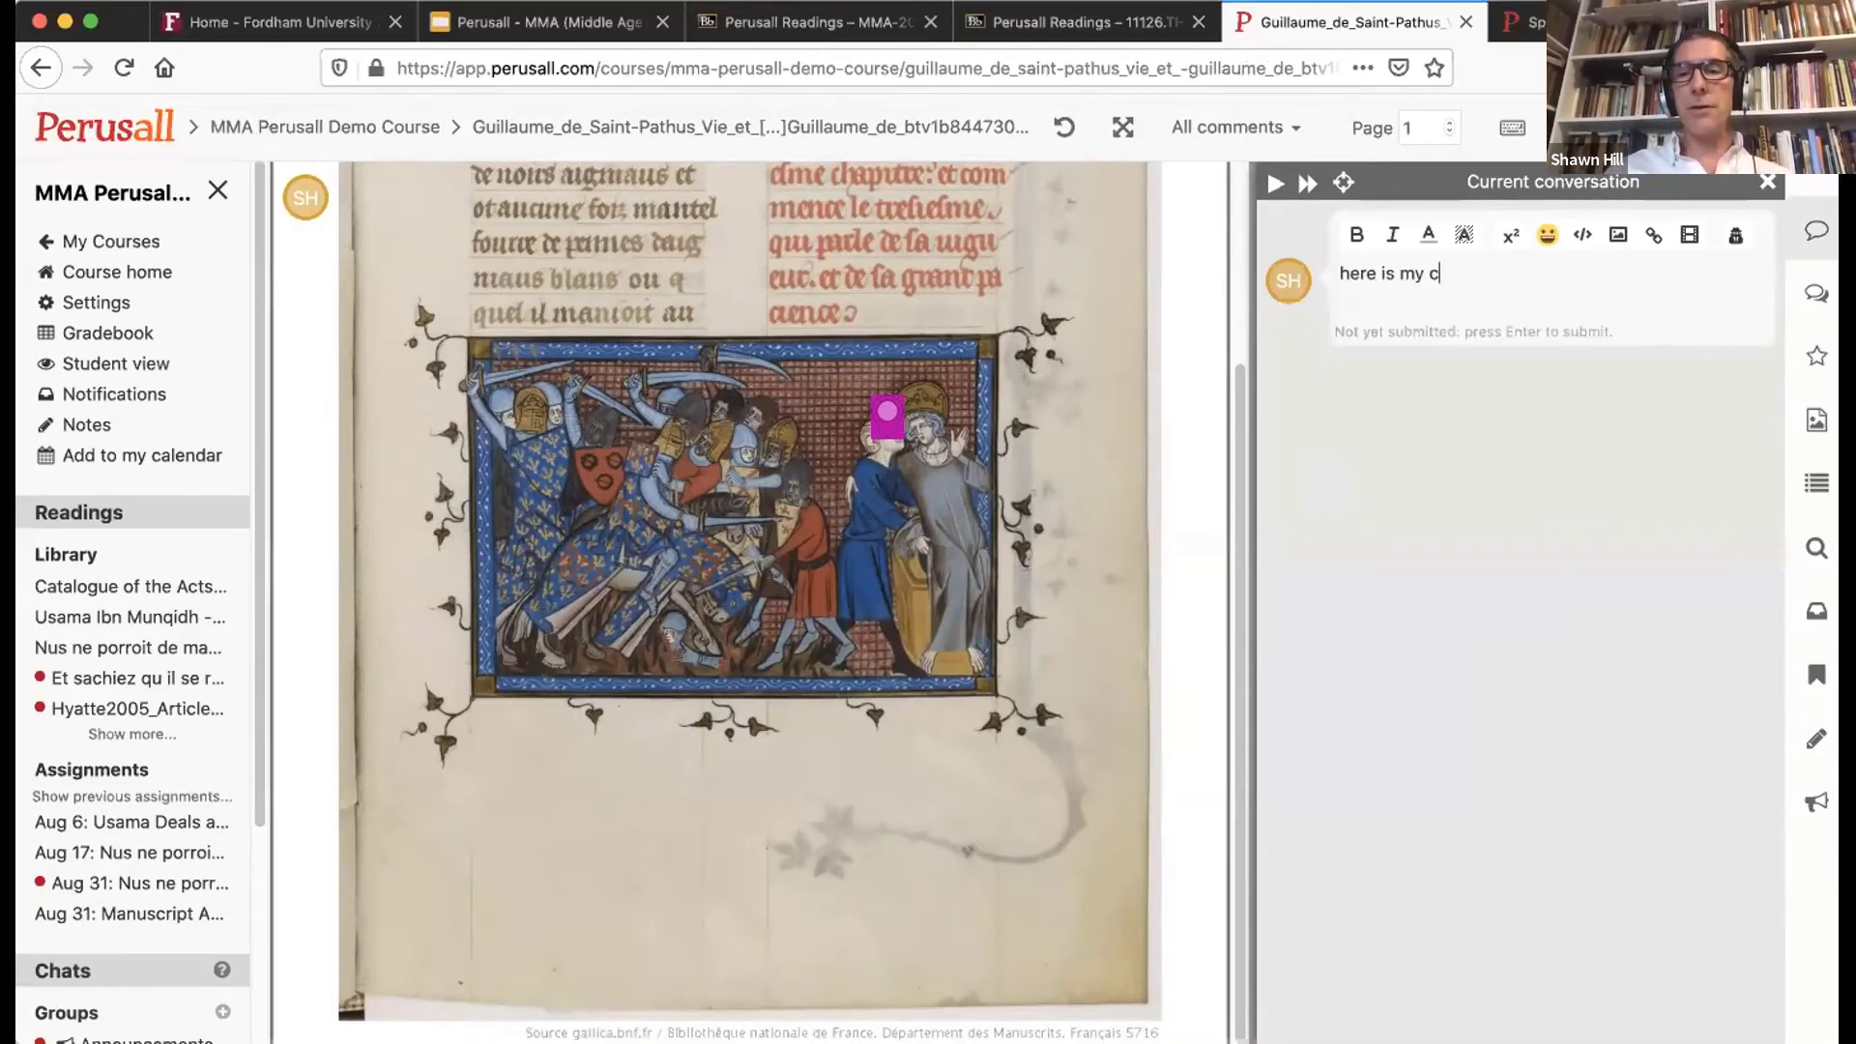
pyautogui.write('...')
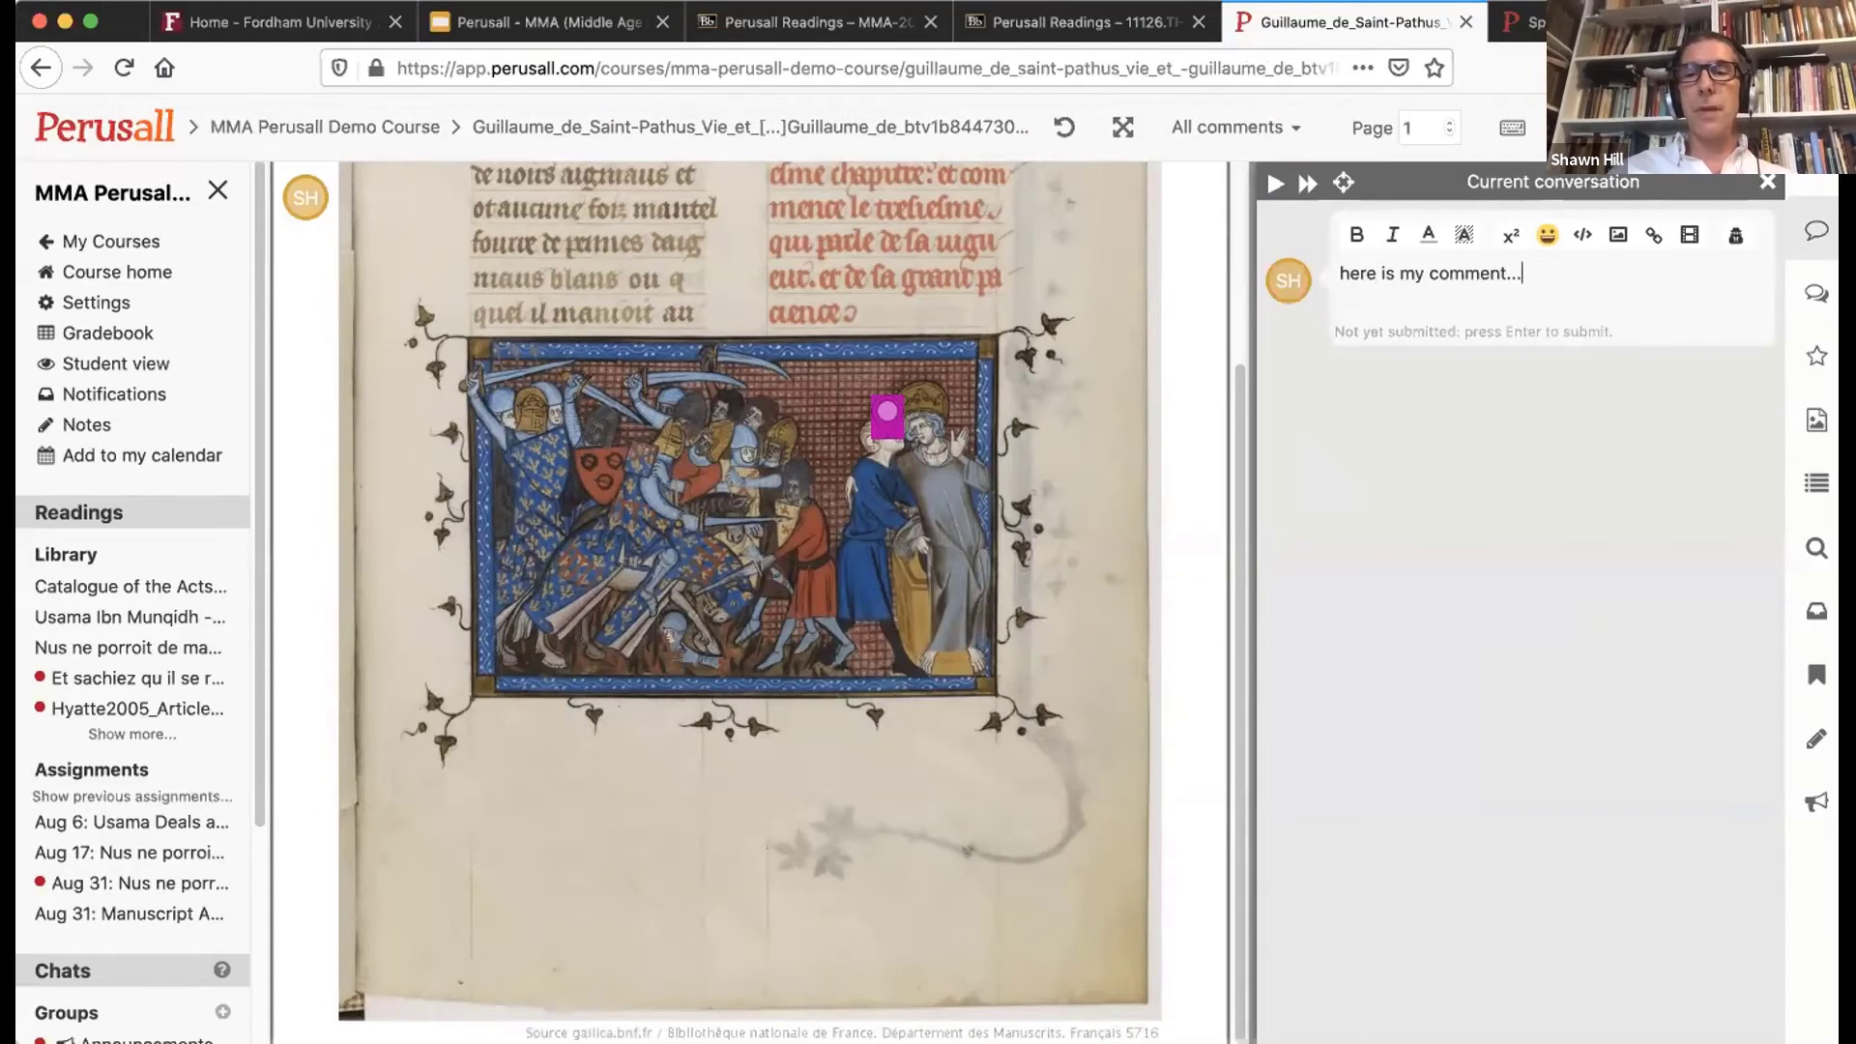
pyautogui.press('Return')
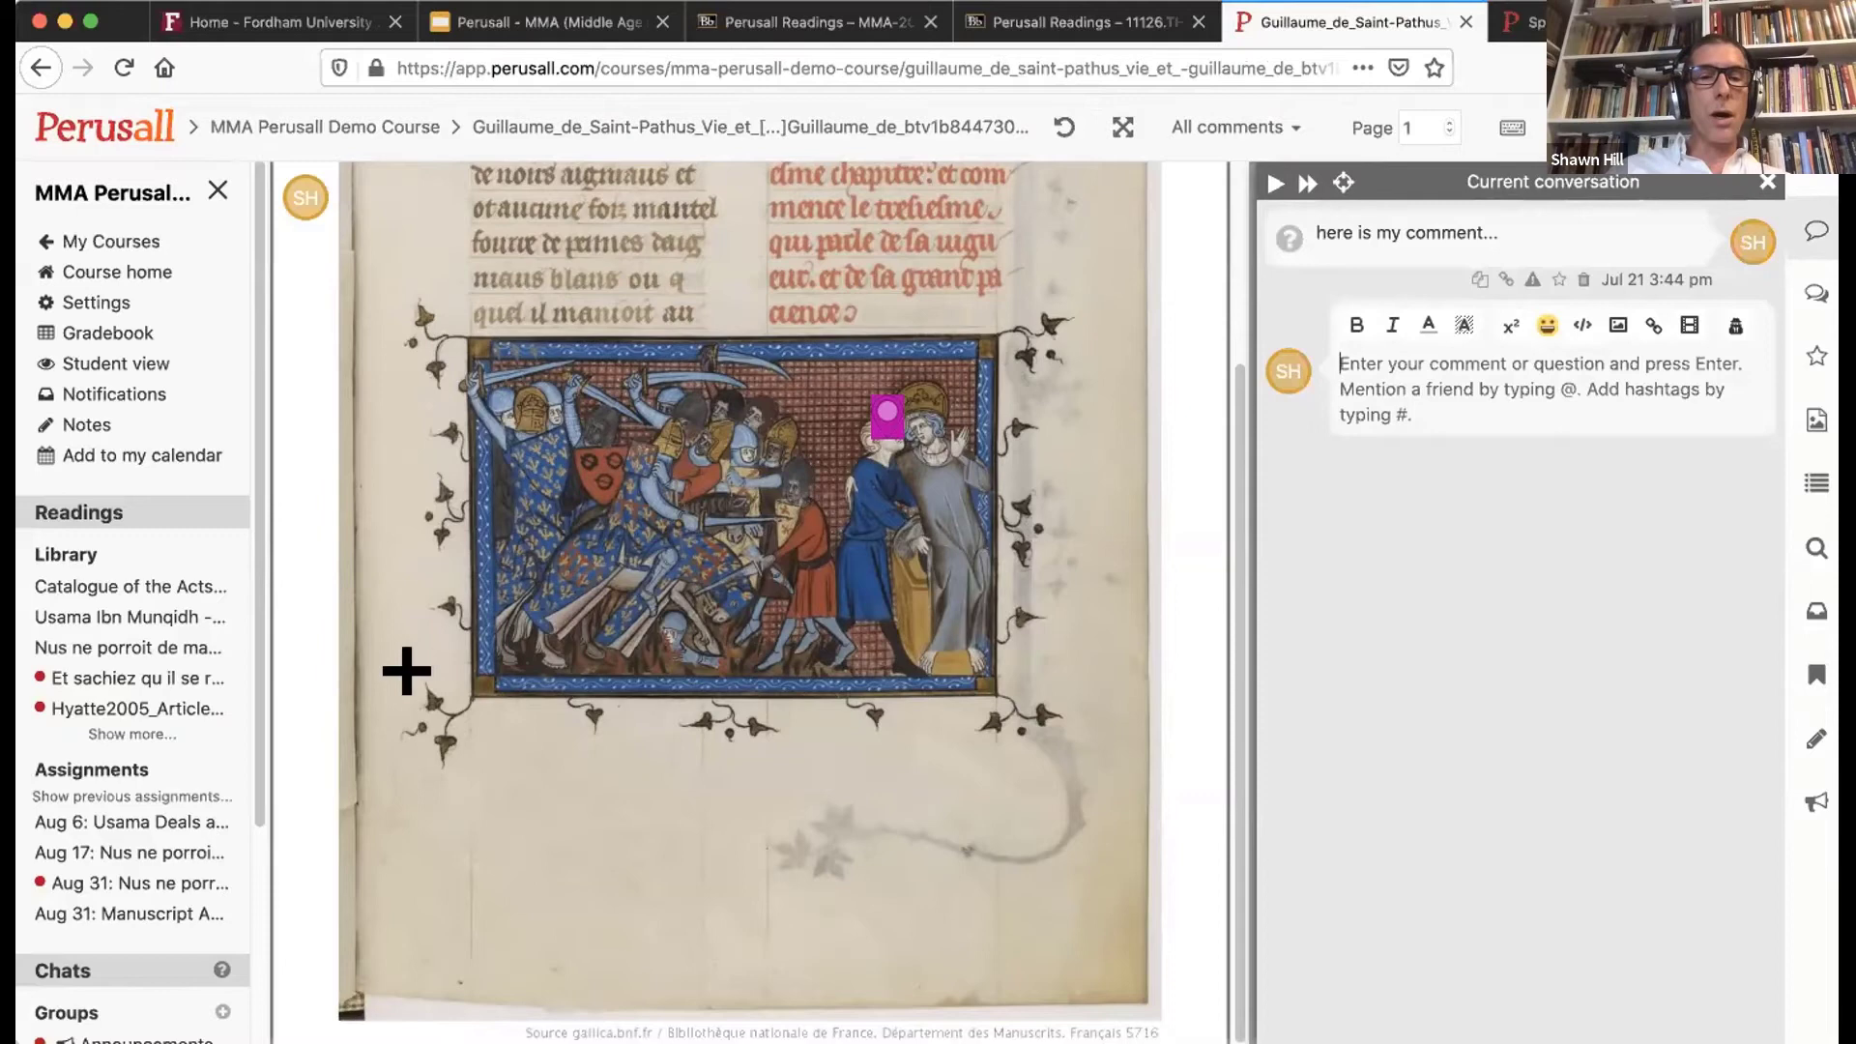
# Step: Box-highlight the lower-left vine ornament and post 'This is a detail...' on it
pyautogui.moveTo(394, 675); pyautogui.dragTo(502, 752)
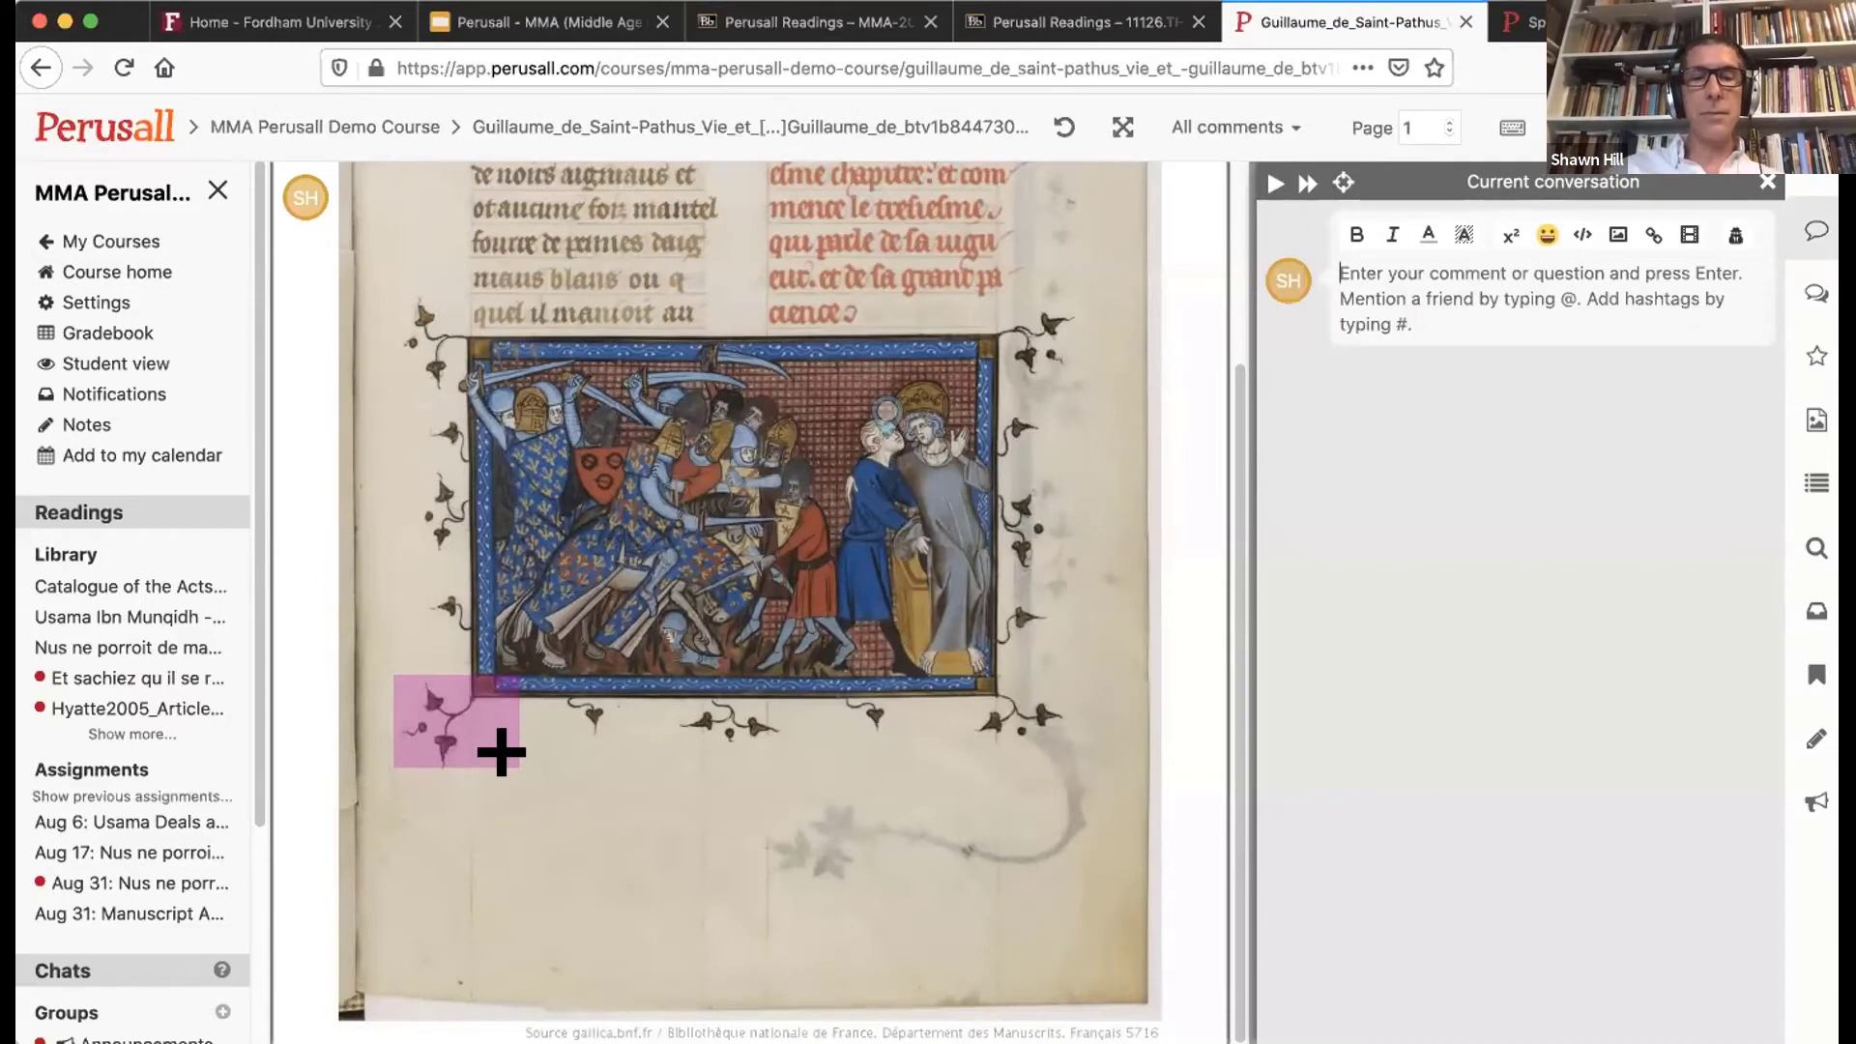
pyautogui.write('This is a deta')
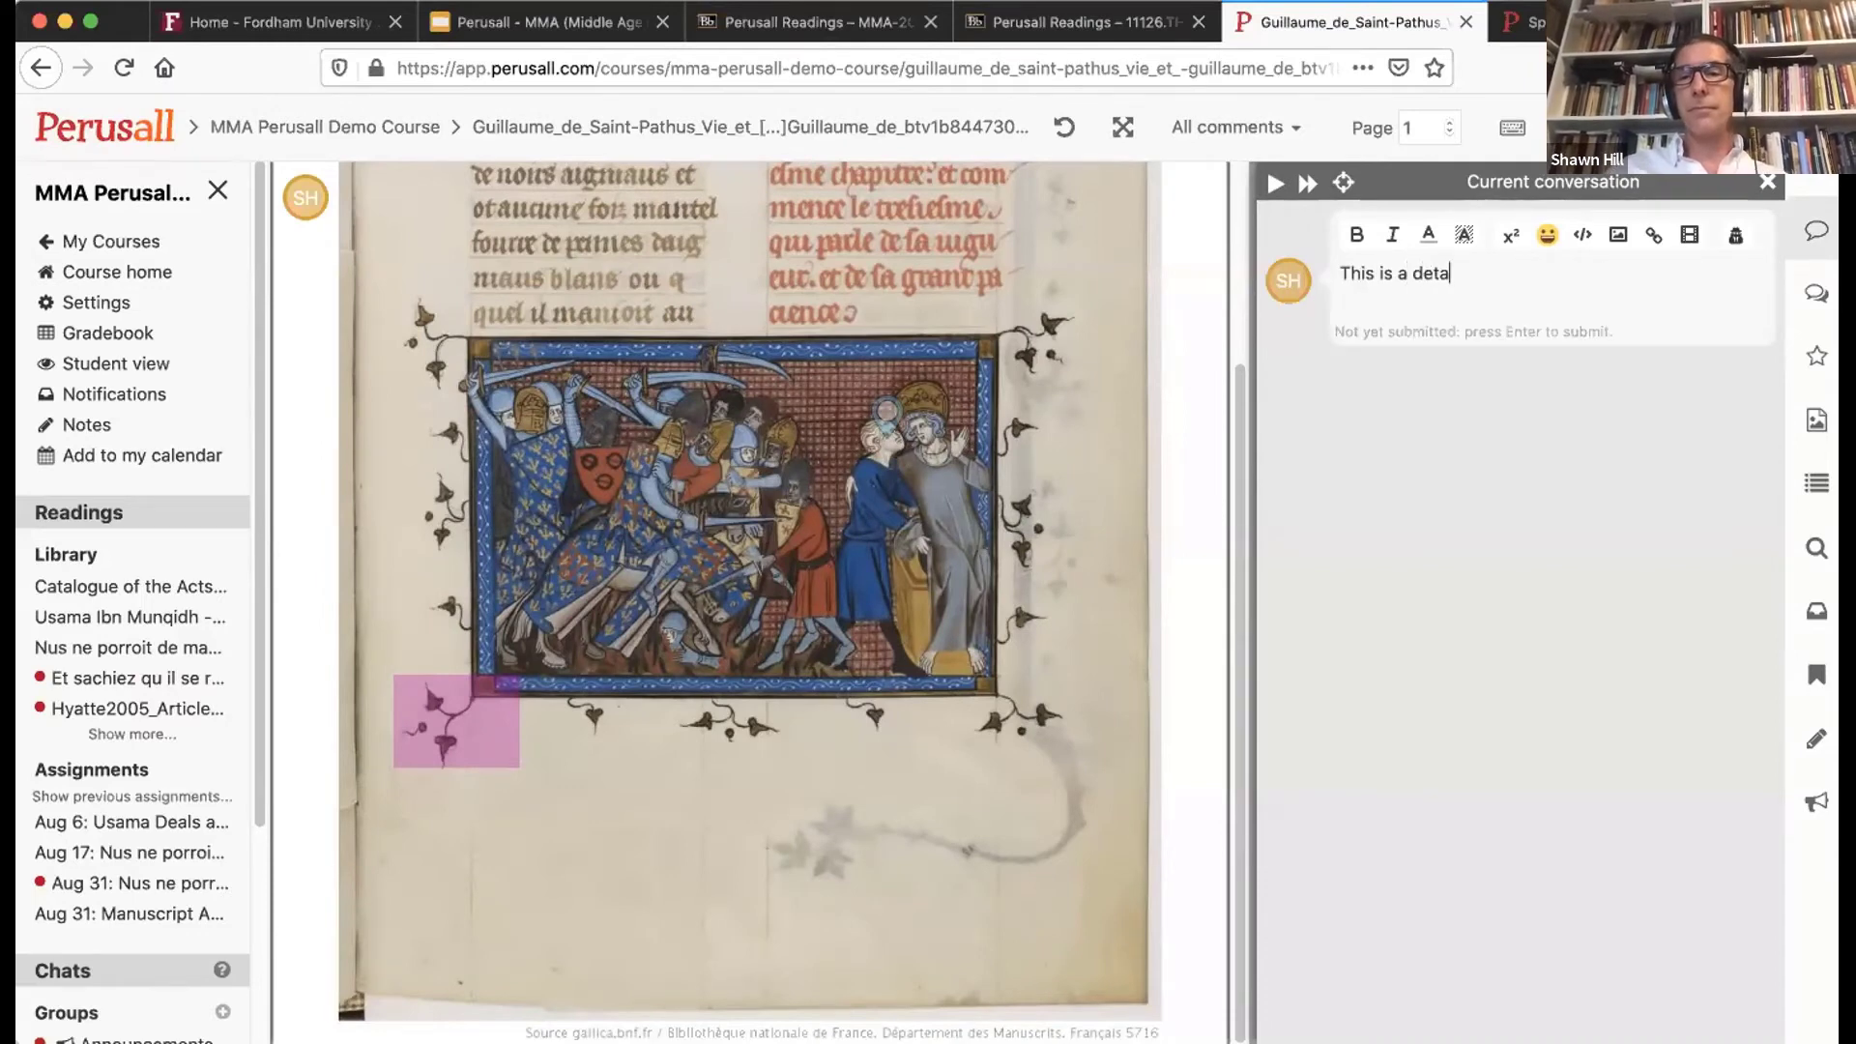
pyautogui.write('il...')
pyautogui.press('Return')
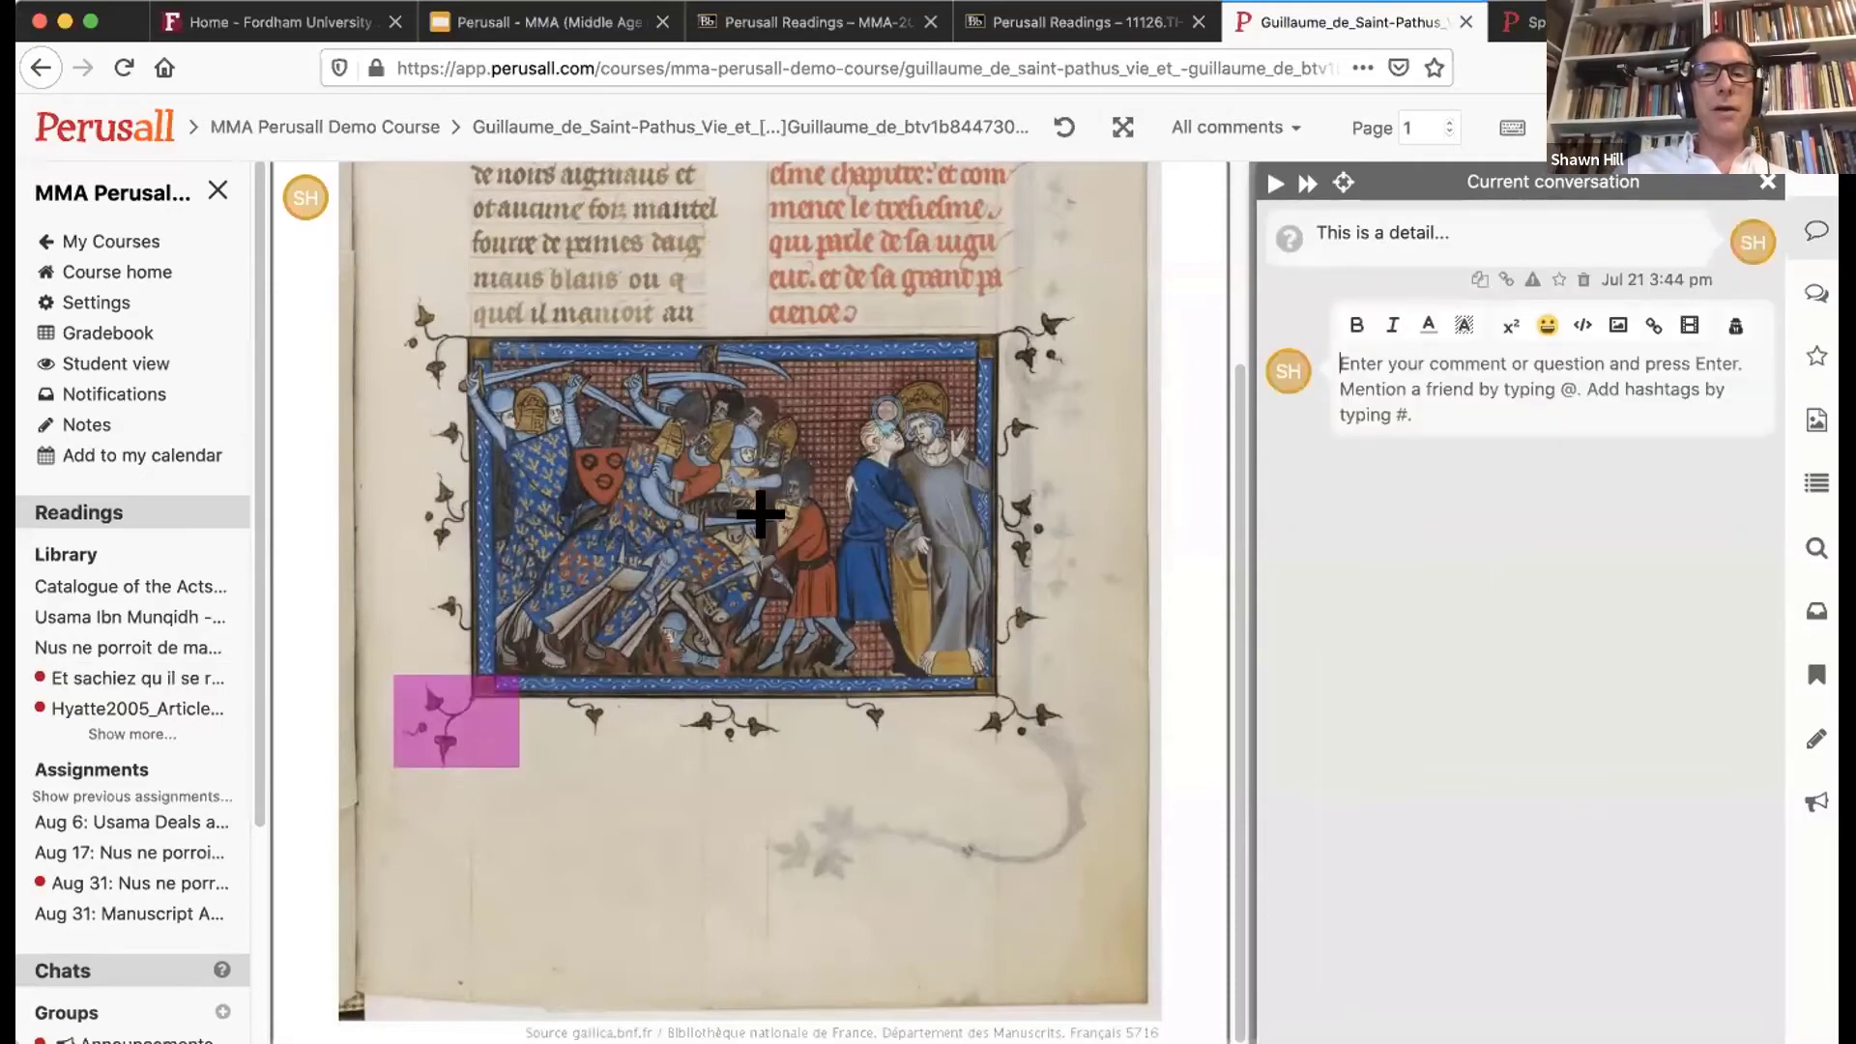
pyautogui.scroll(3, 761, 514)
pyautogui.scroll(1, 761, 515)
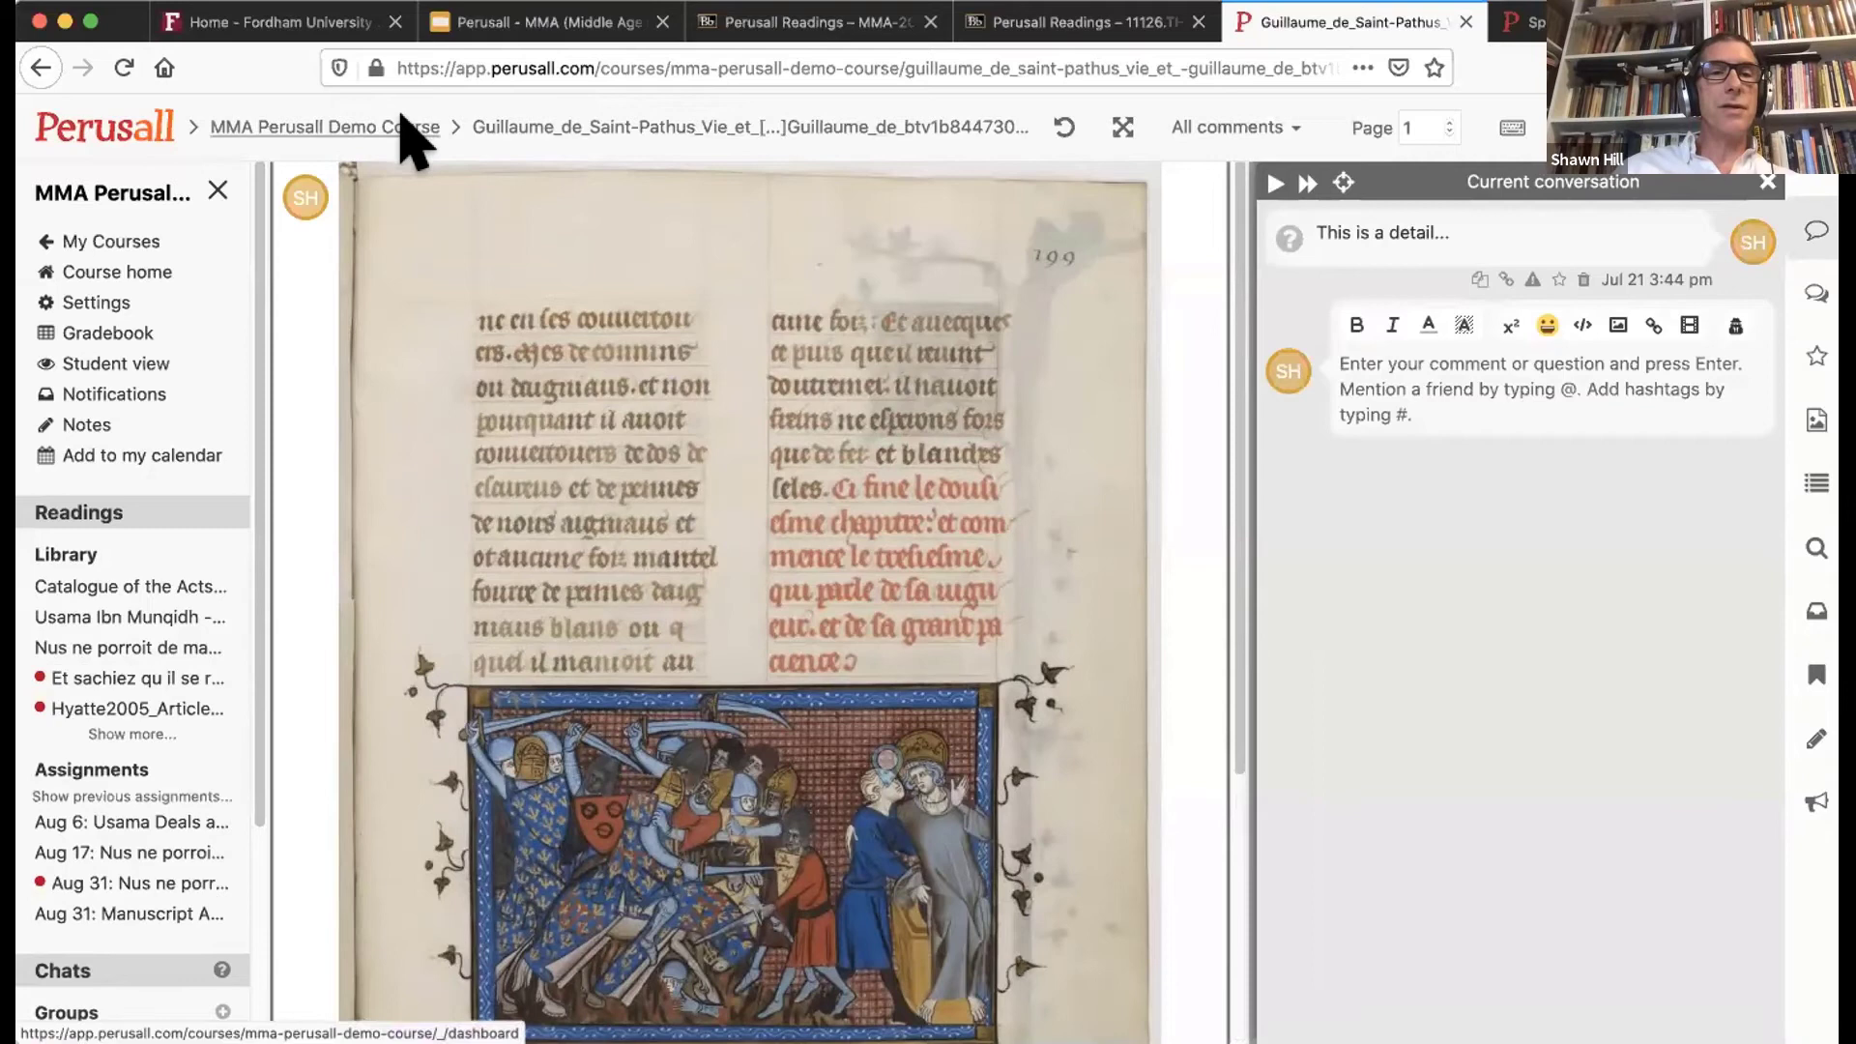
# Step: Return to the dashboard and open the Joinville Catalogue of the Acts reading
pyautogui.click(411, 135)
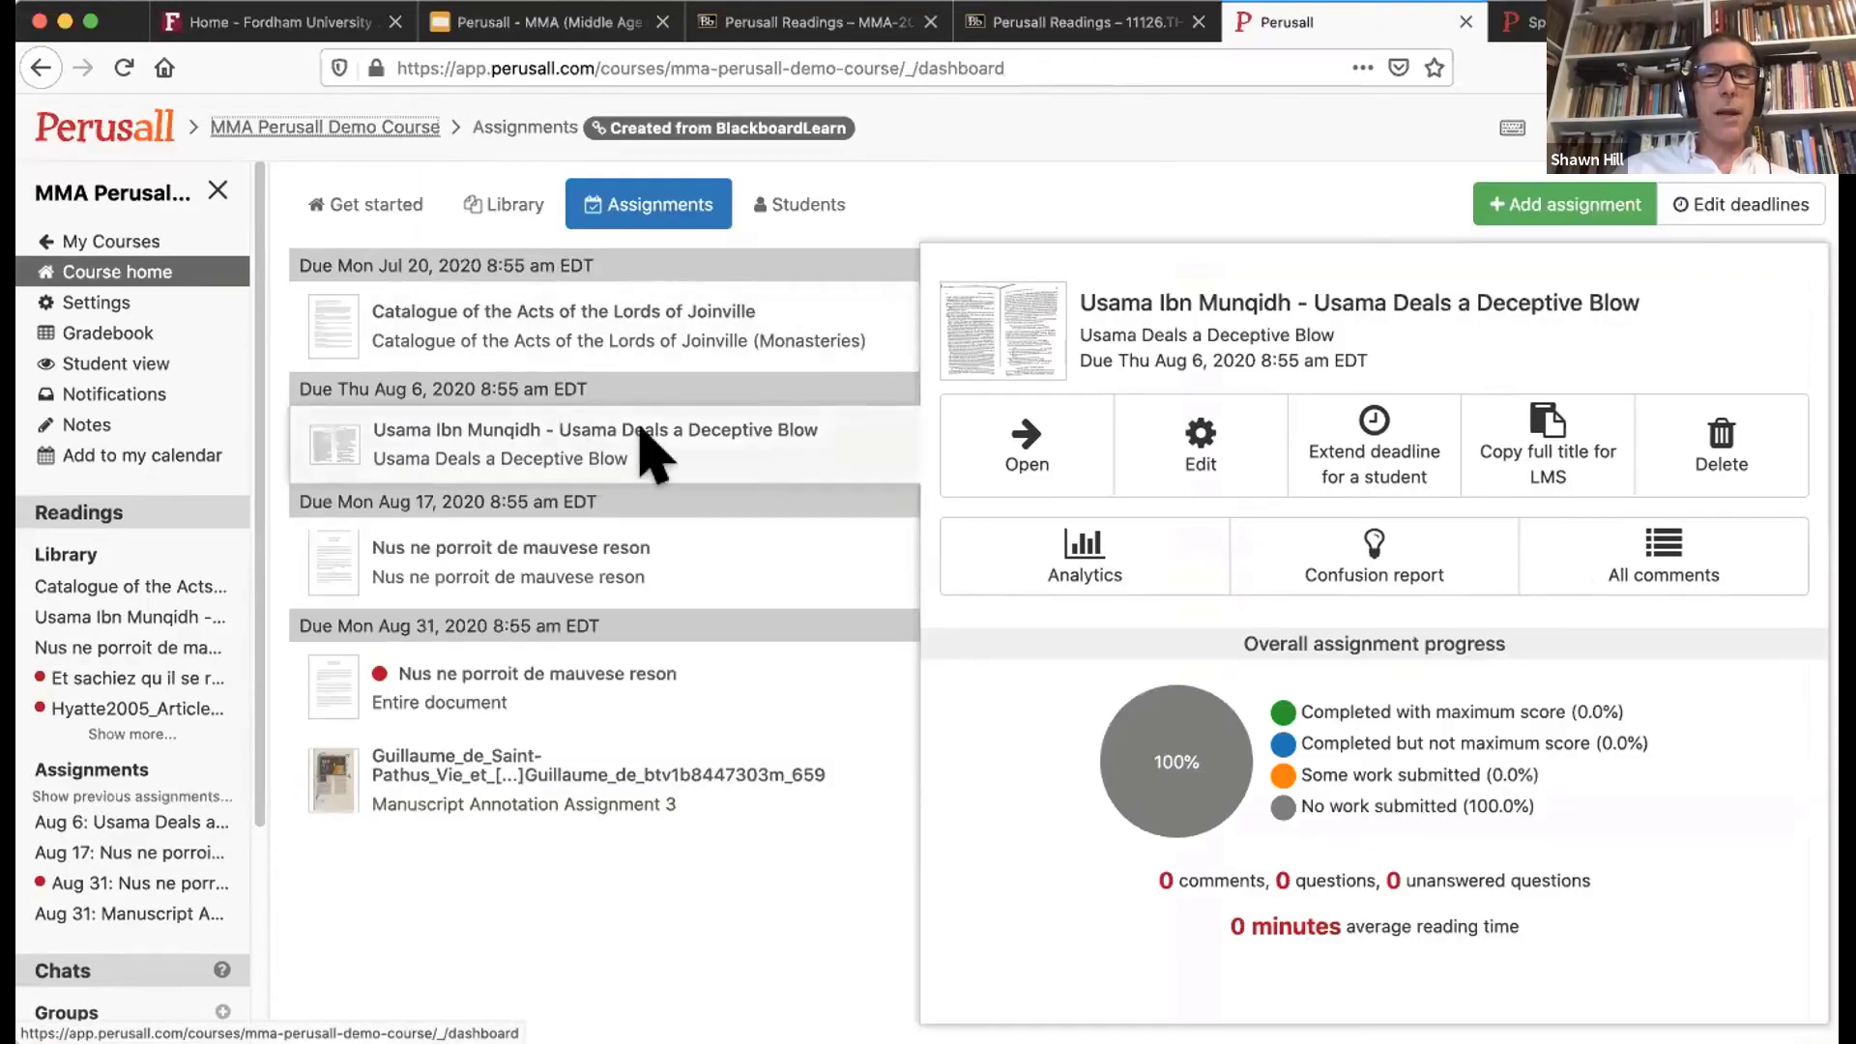
pyautogui.click(601, 332)
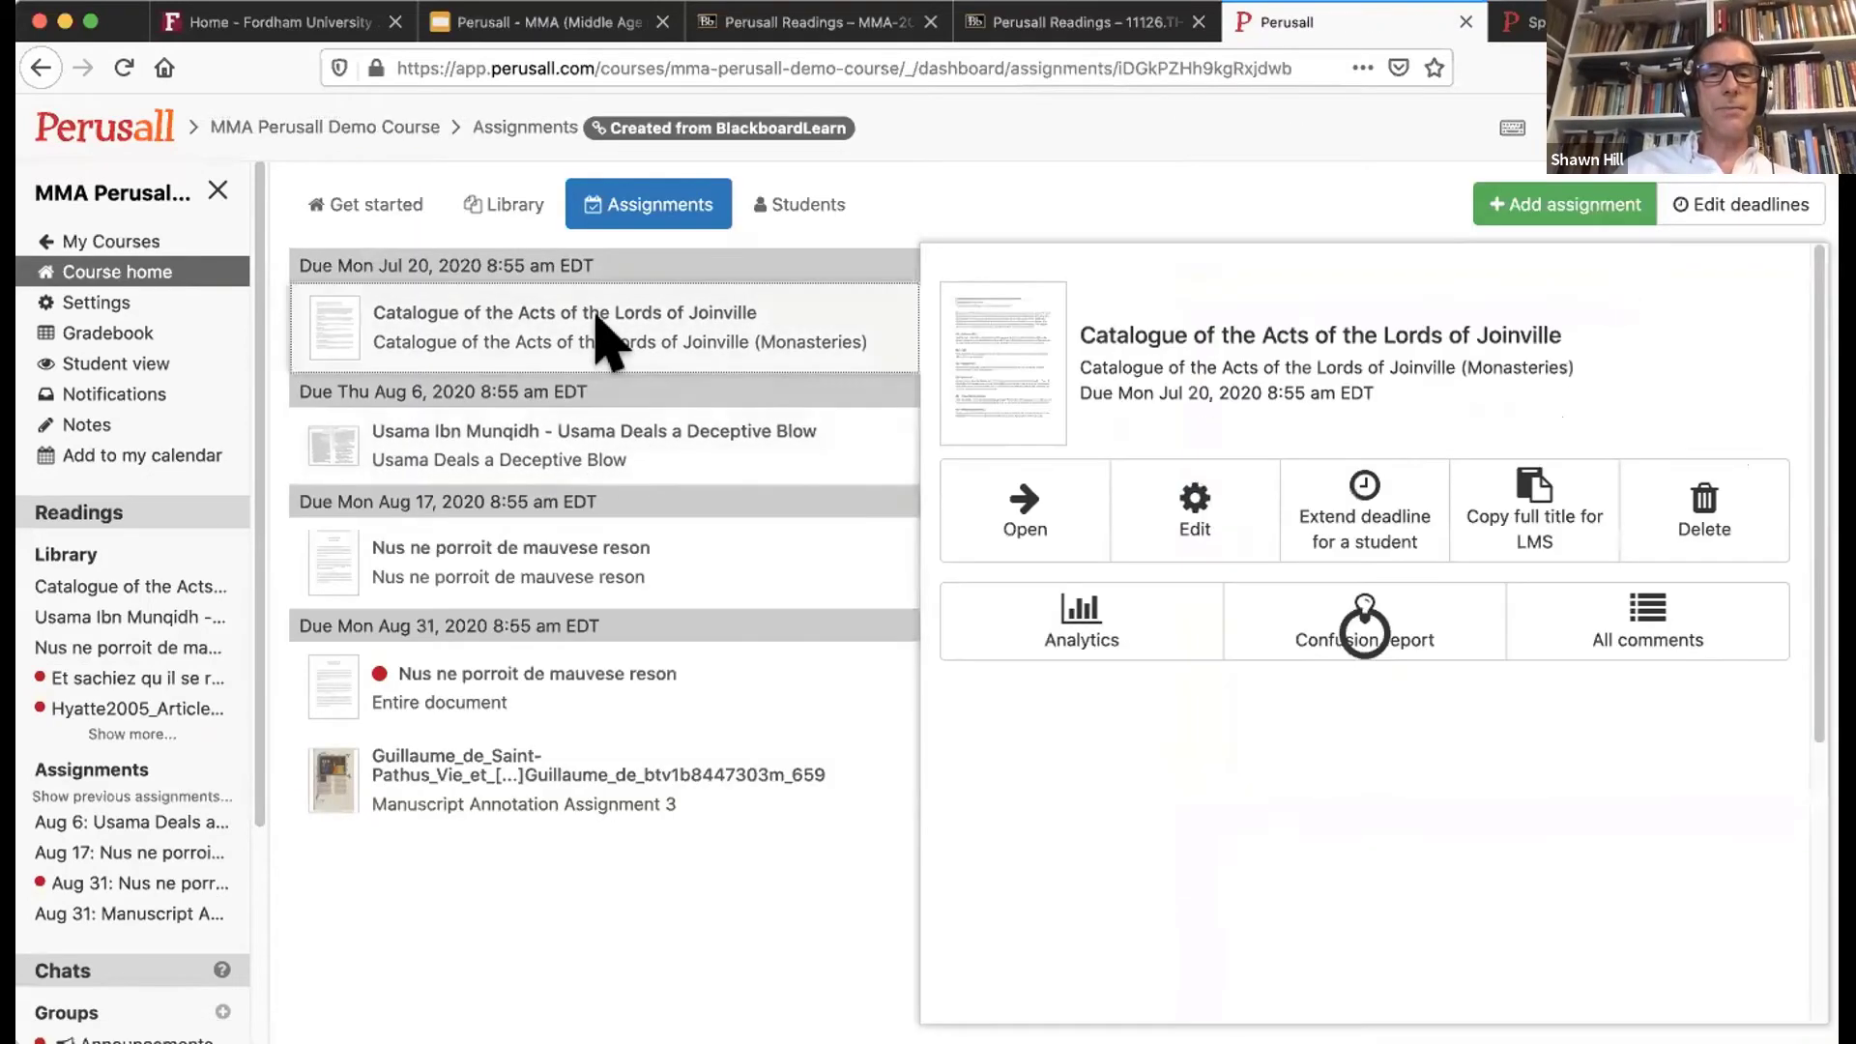
pyautogui.click(1027, 510)
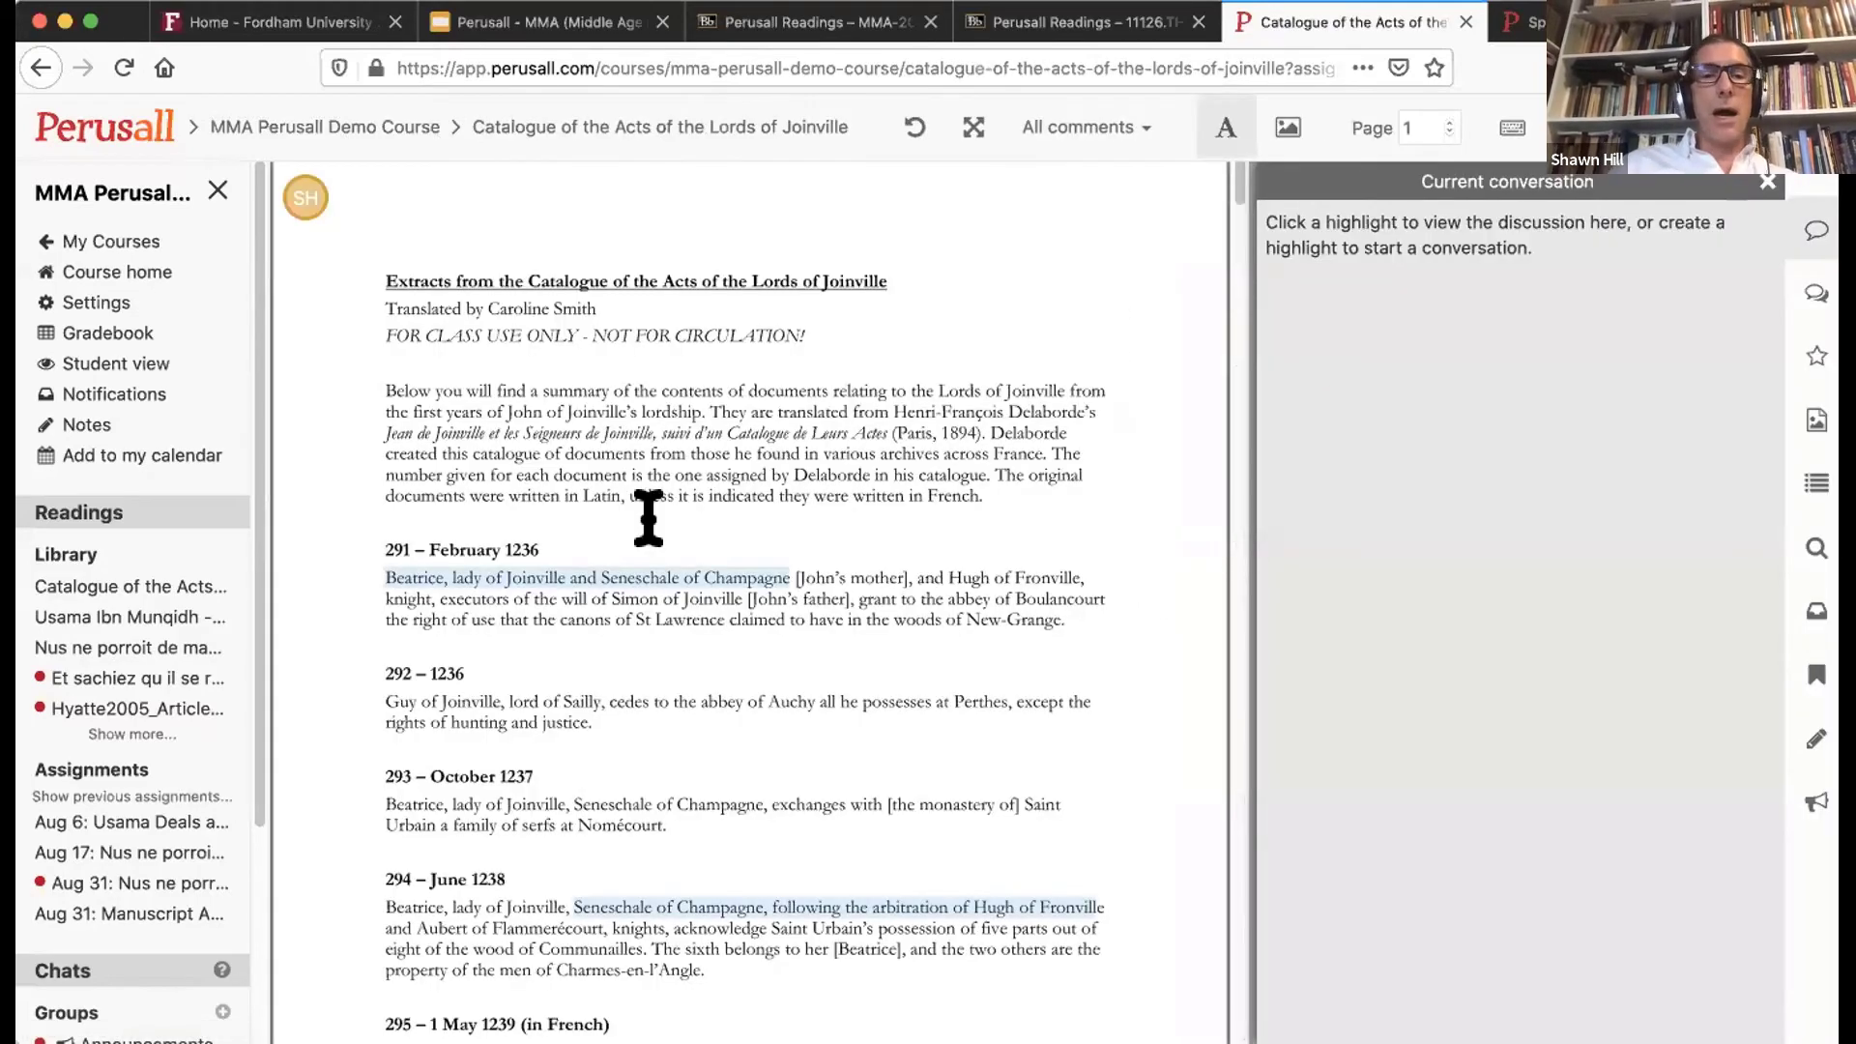
pyautogui.scroll(-3, 733, 500)
pyautogui.scroll(-10, 734, 500)
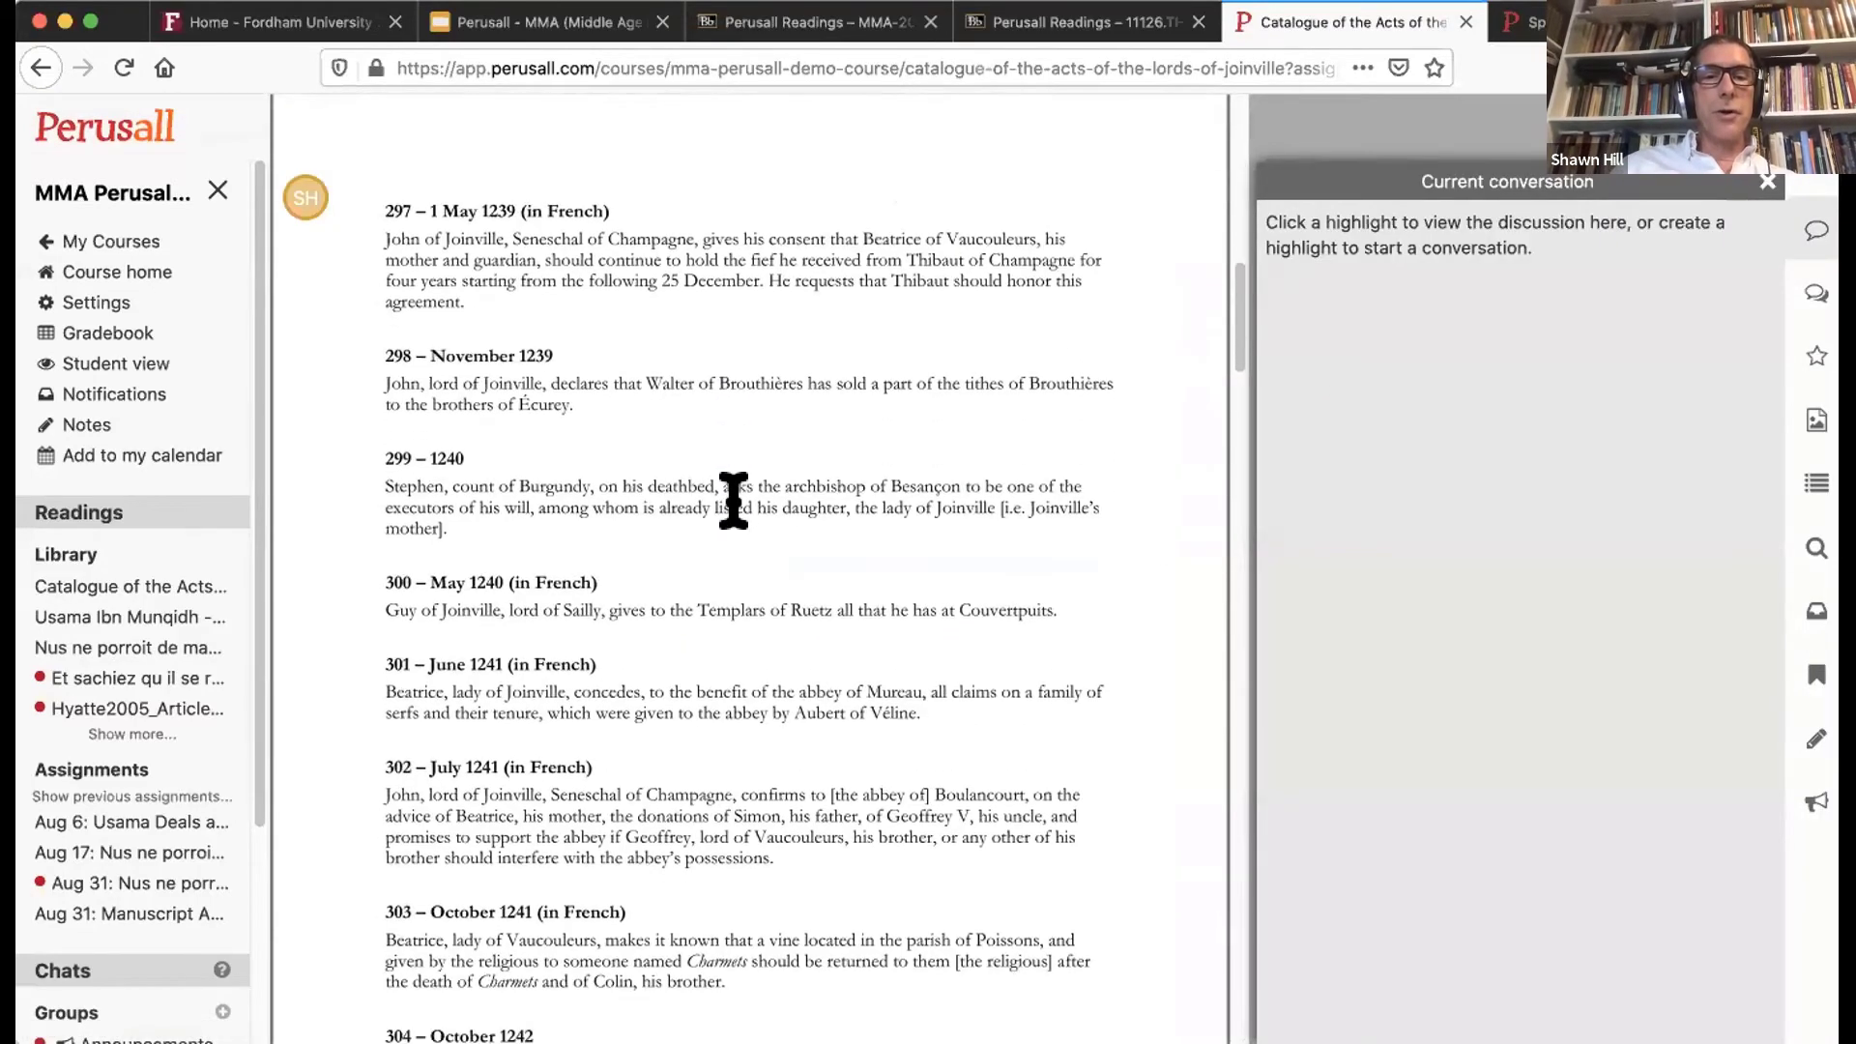
# Step: Highlight a passage in entry 299 and comment 'In this section, the author...'
pyautogui.moveTo(493, 462); pyautogui.dragTo(596, 477)
pyautogui.click(733, 485)
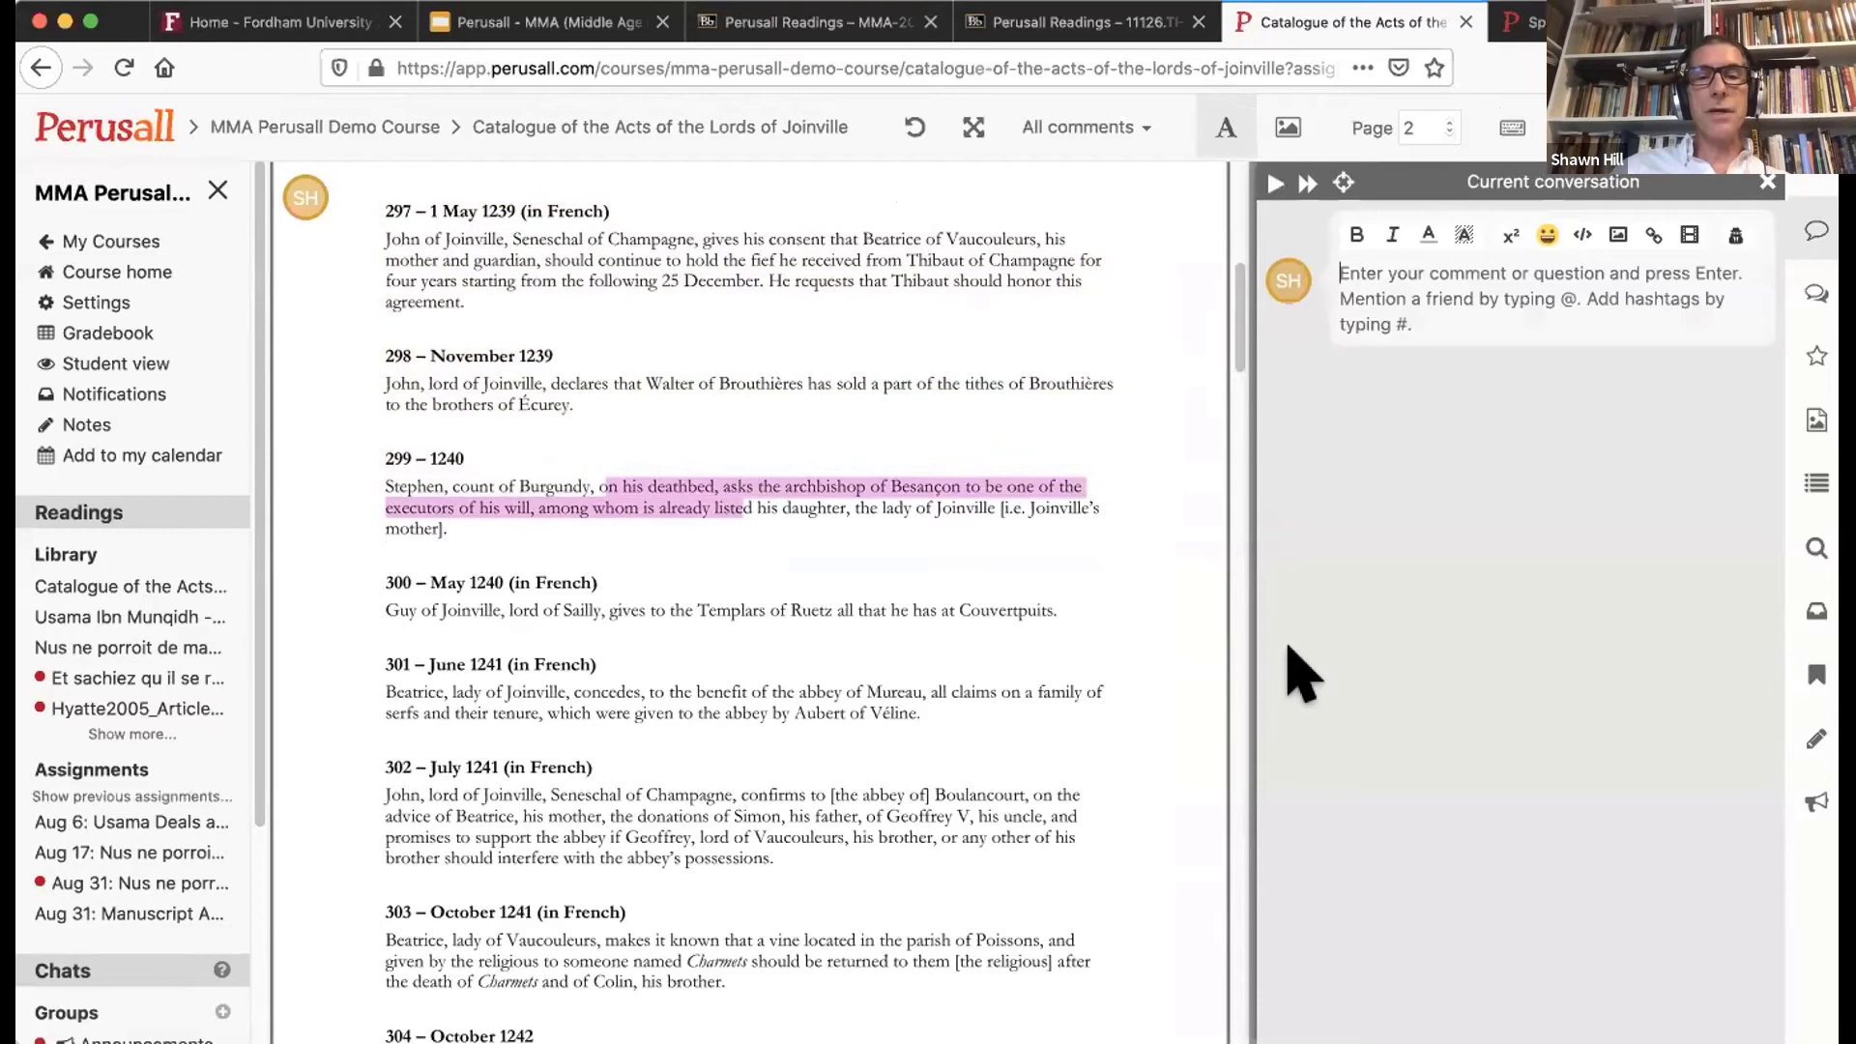
pyautogui.write('I')
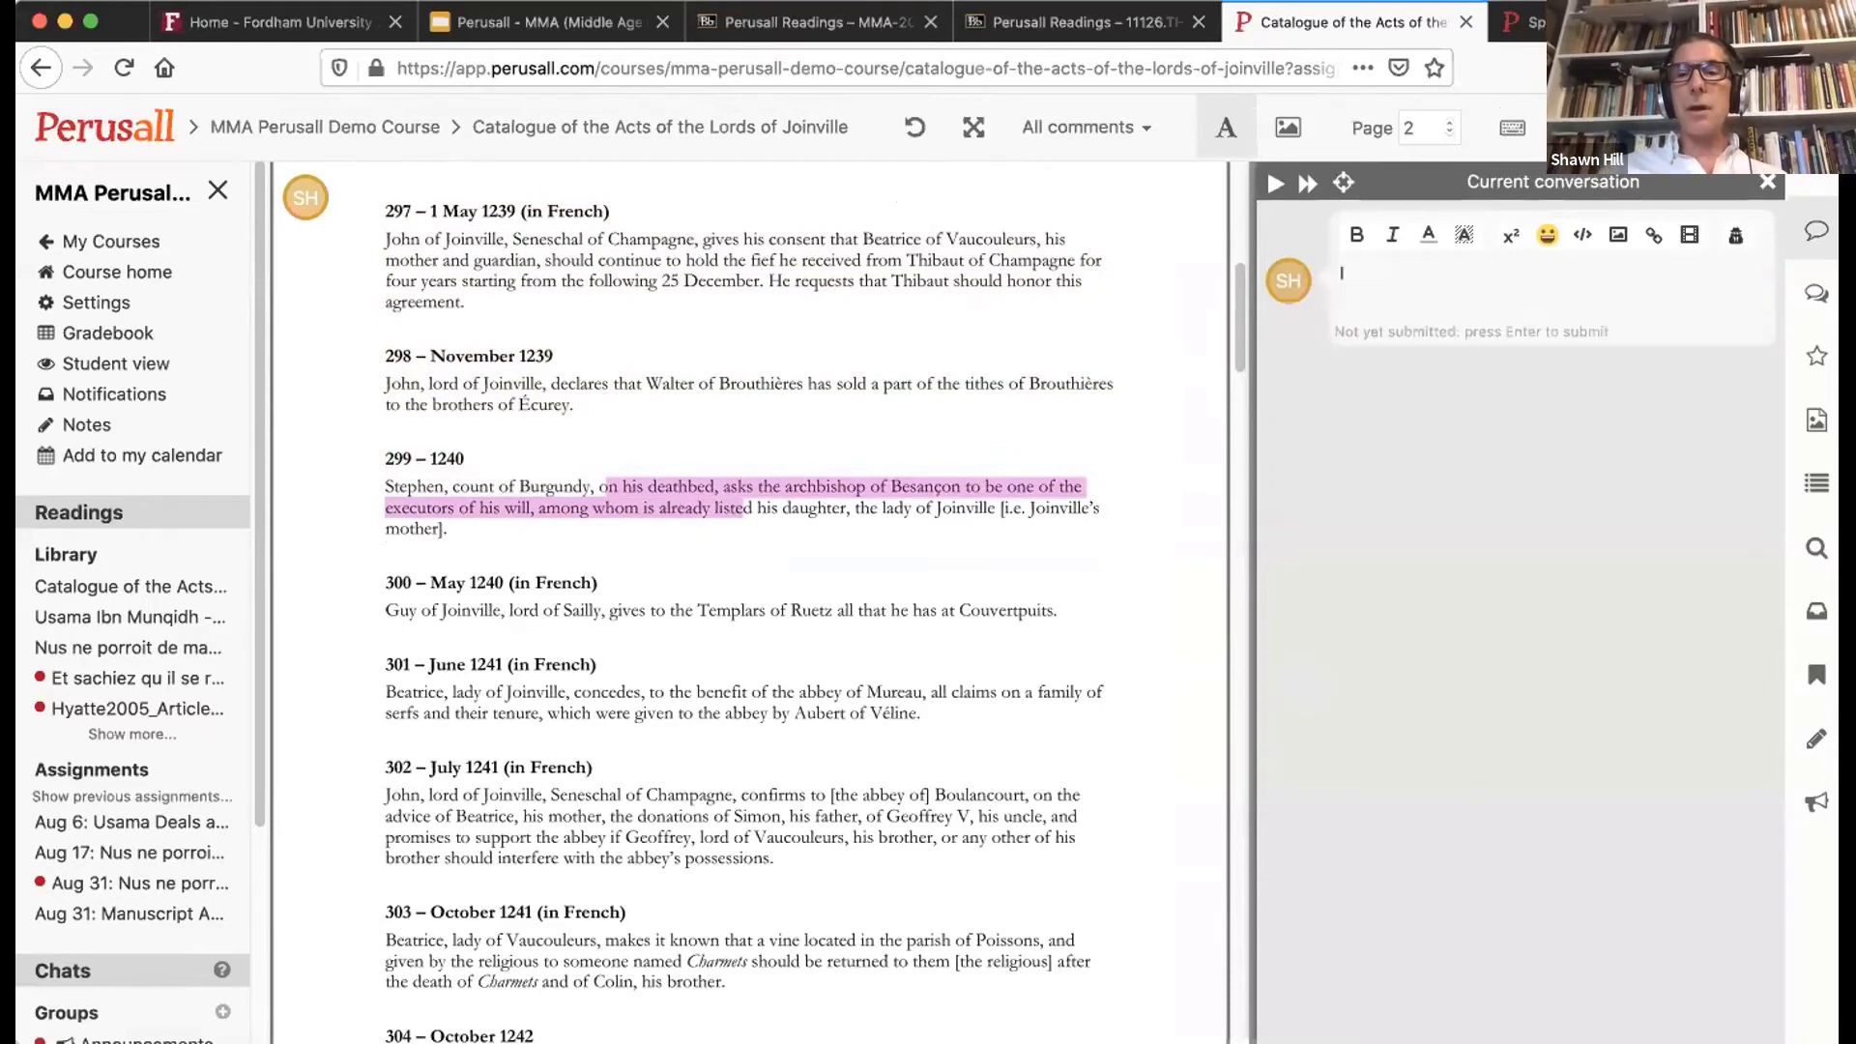
pyautogui.write('n this section')
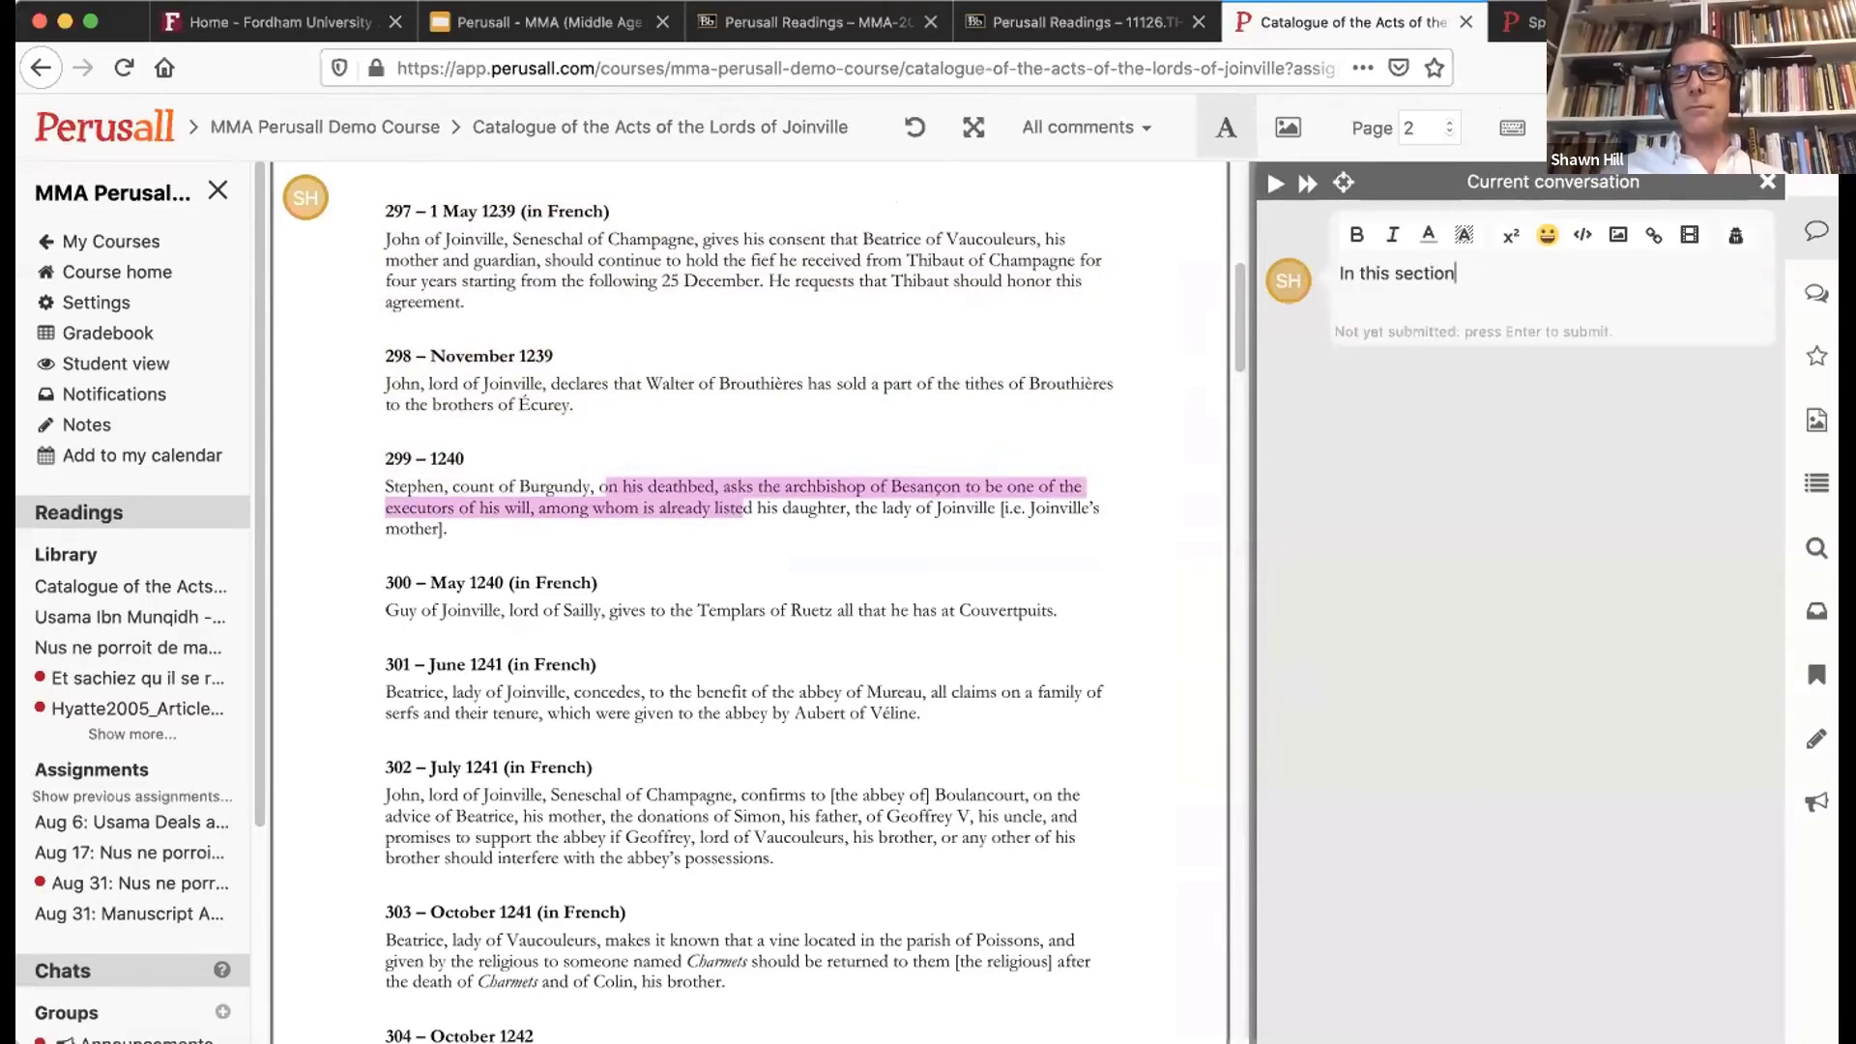
pyautogui.write(', the authro')
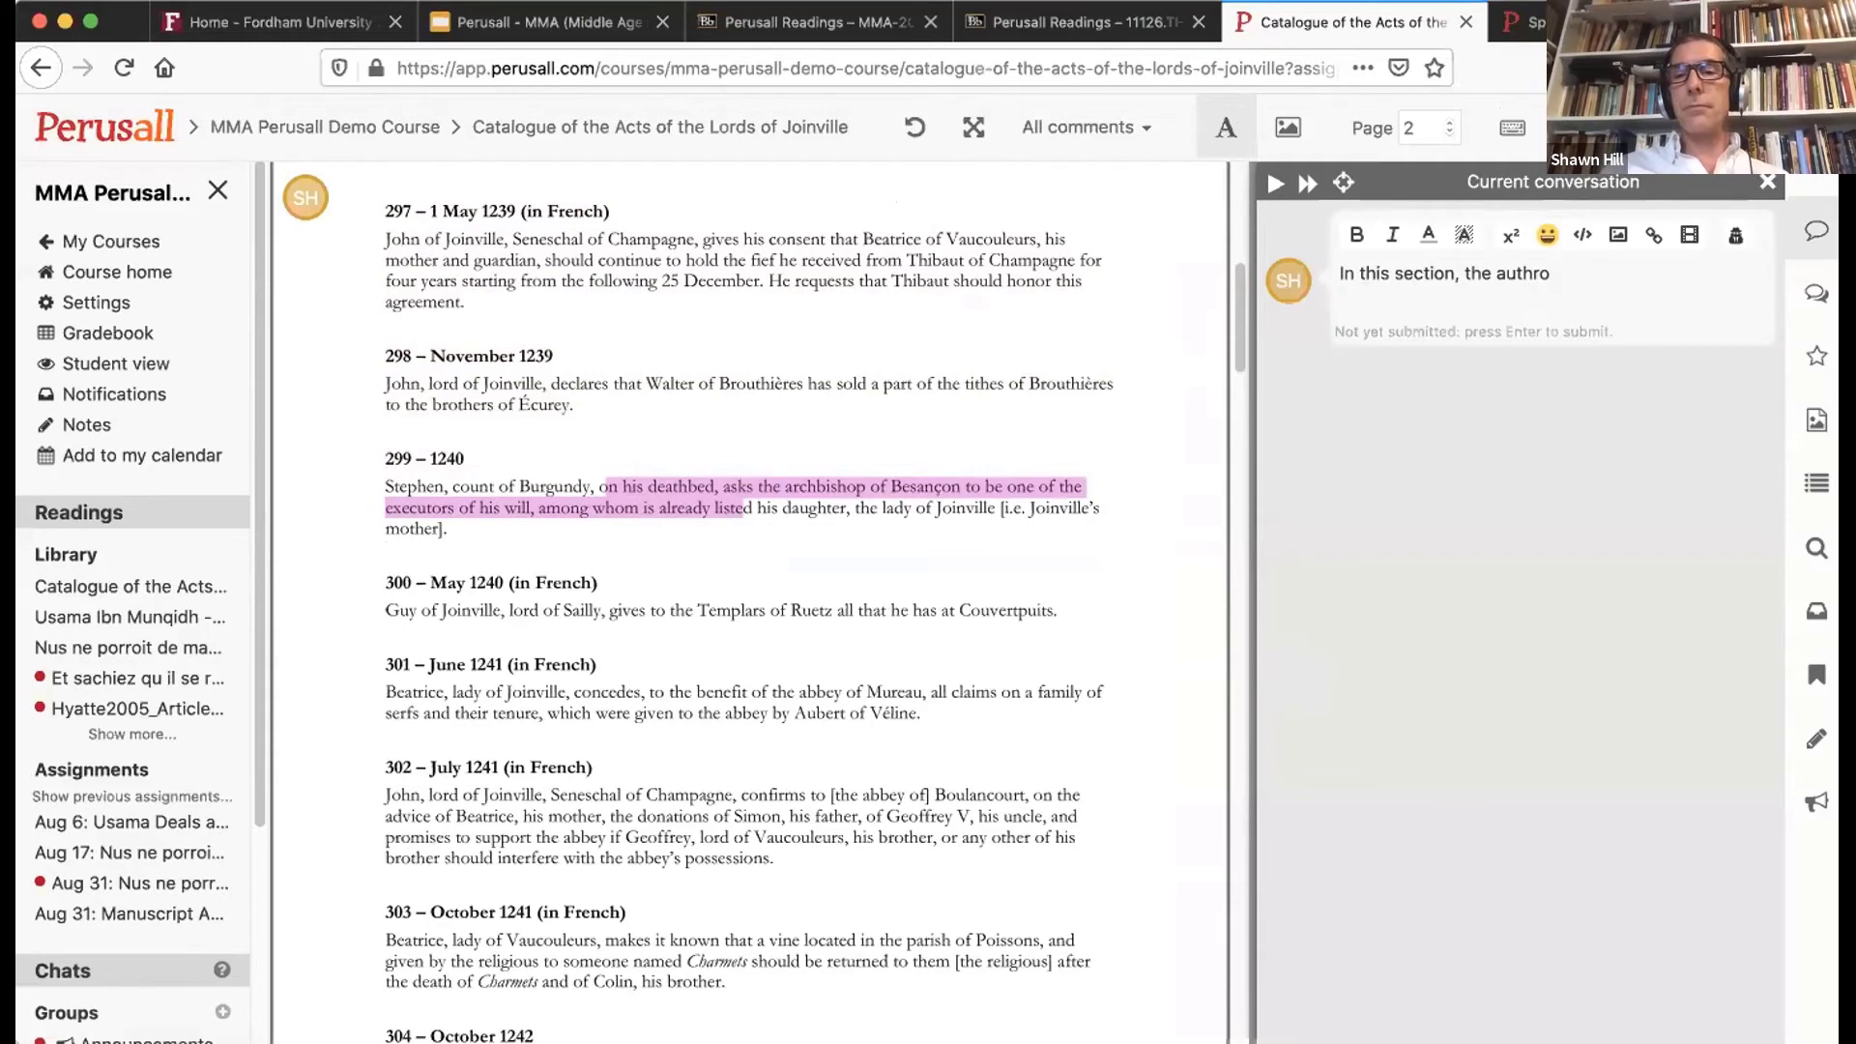
pyautogui.press('BackSpace')
pyautogui.press('BackSpace')
pyautogui.write('or...')
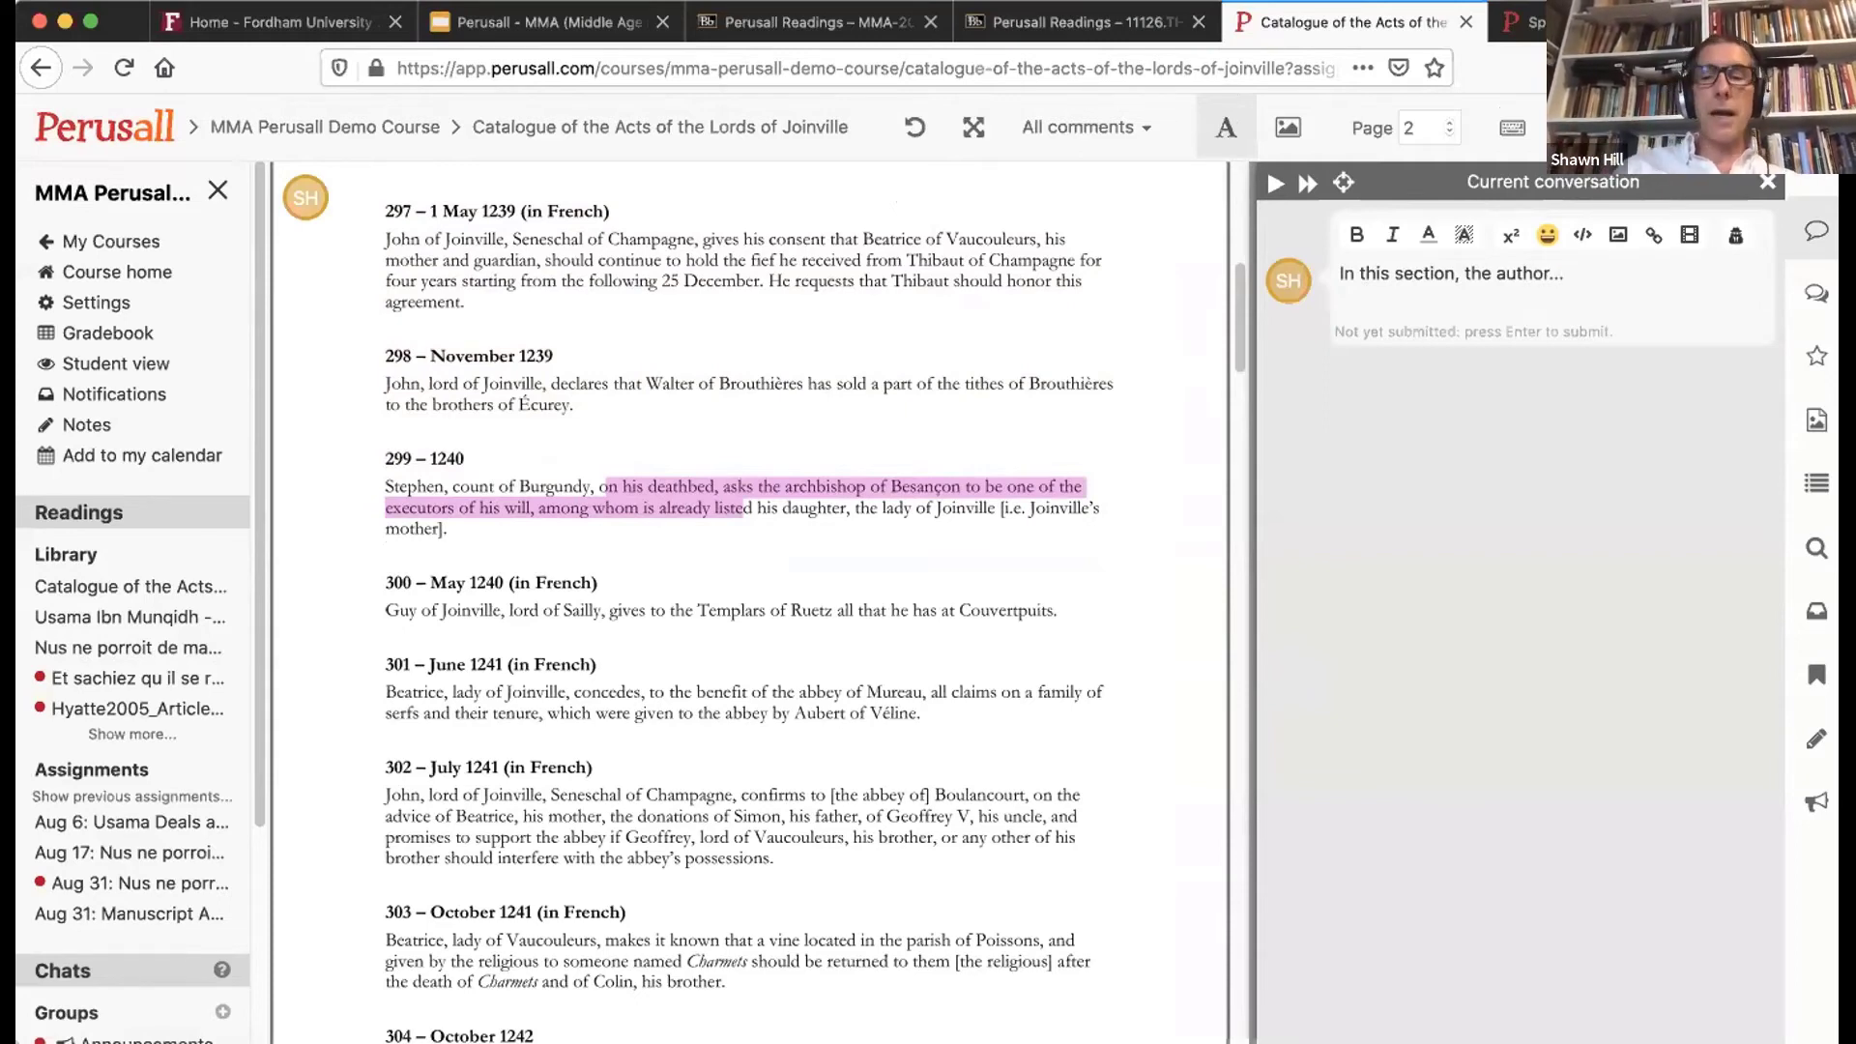
pyautogui.press('Return')
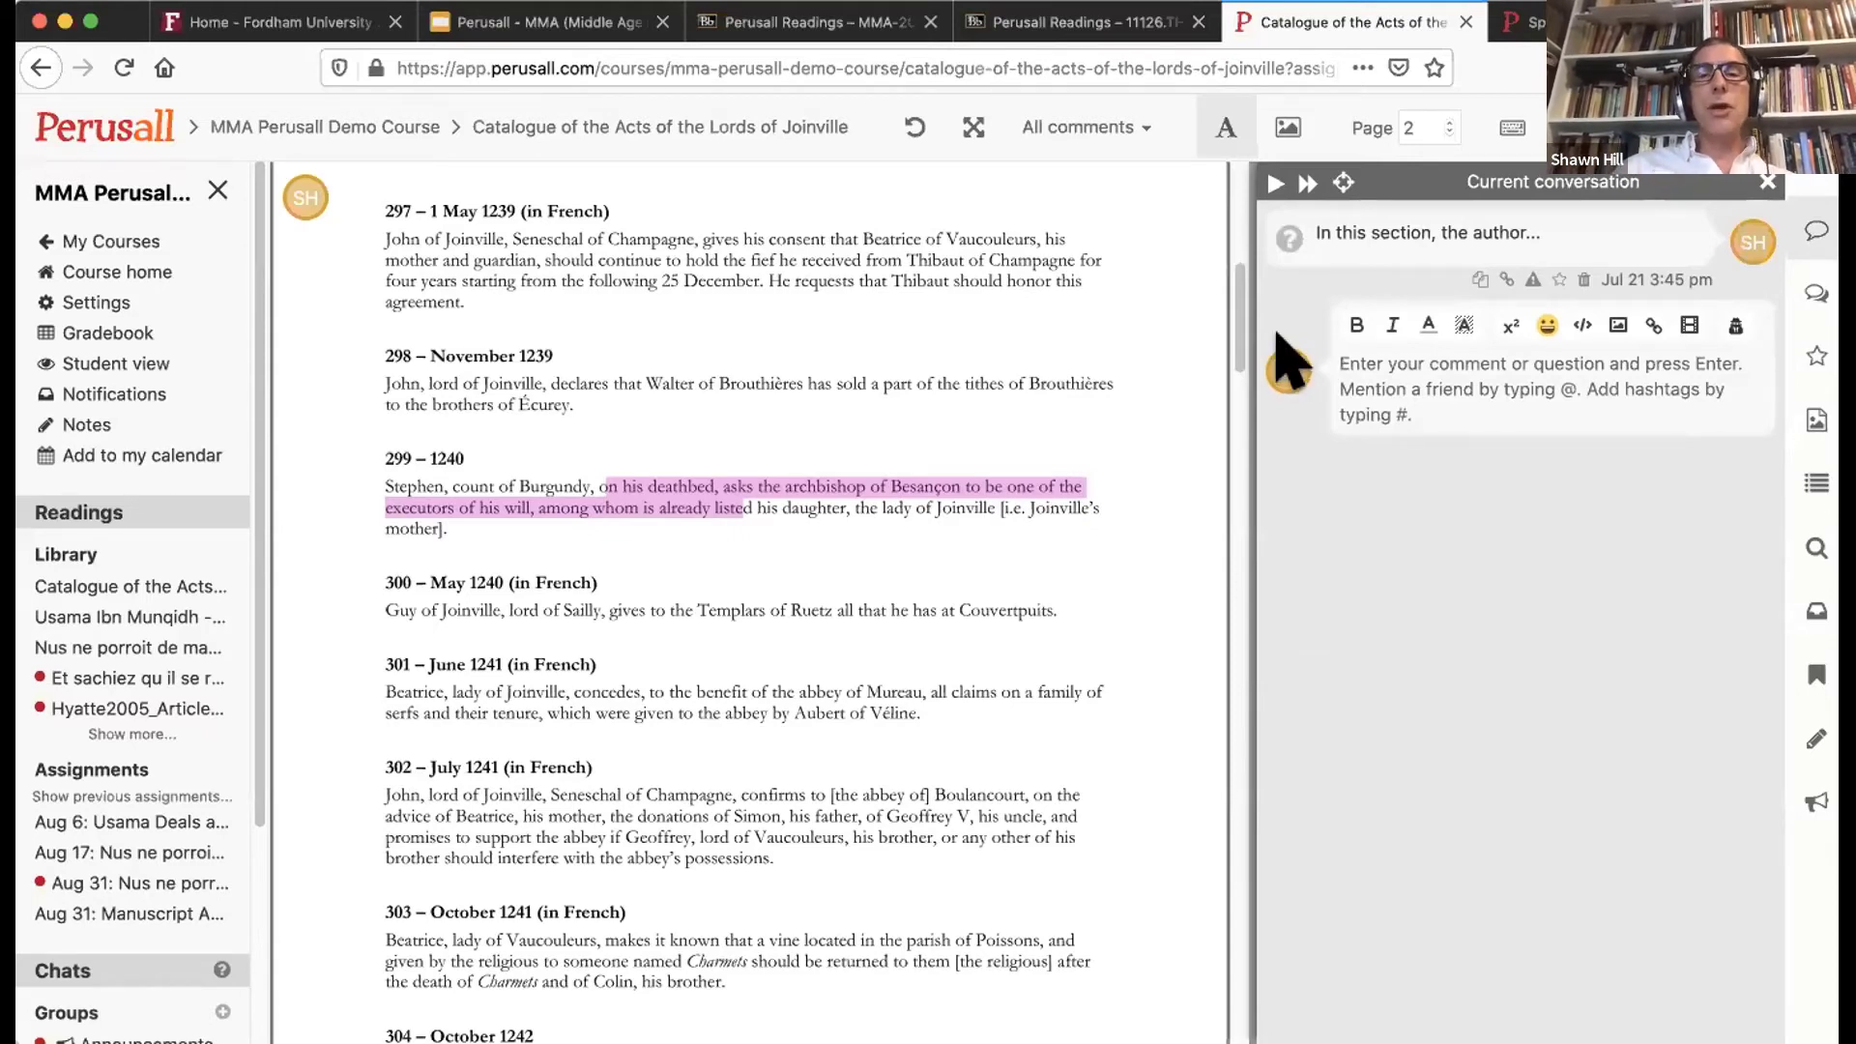
# Step: Open the All comments filter menu, with options such as Questions only and Instructor comments only
pyautogui.click(1135, 120)
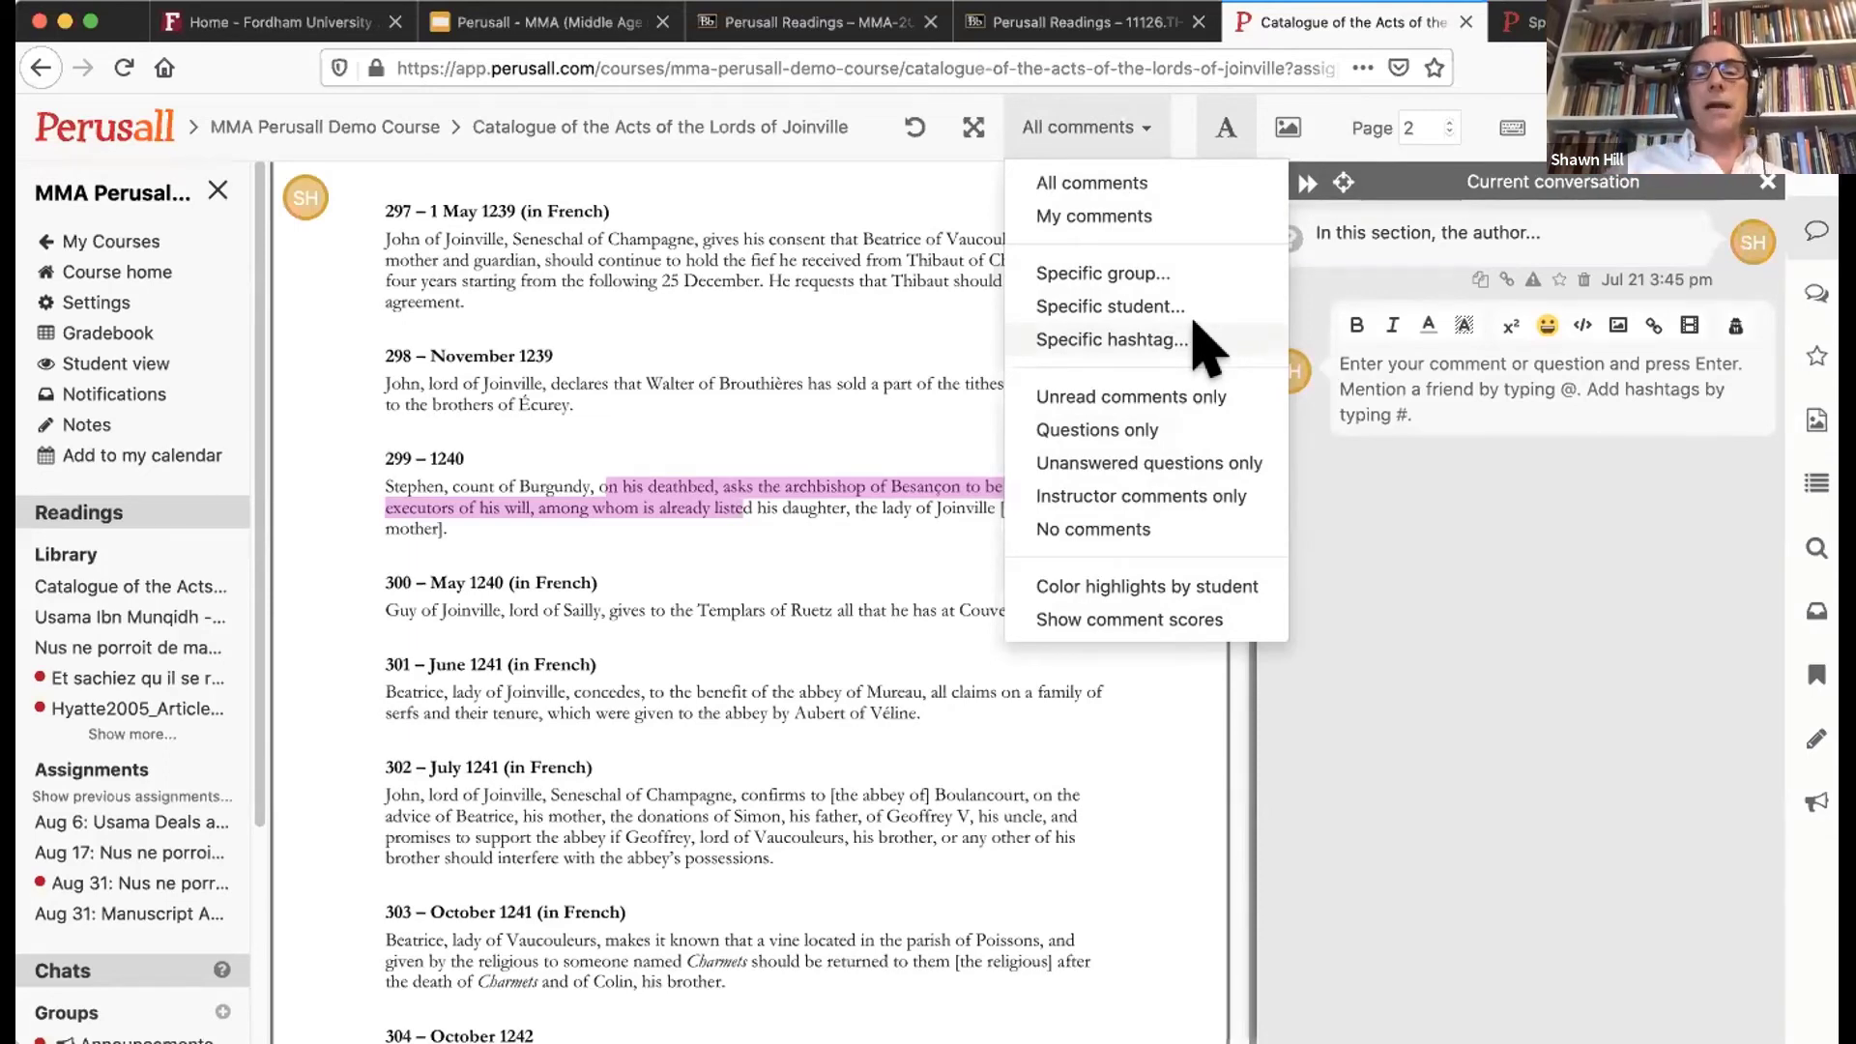
# Step: Filter the reading to No comments, then restore All comments and highlights
pyautogui.click(1153, 528)
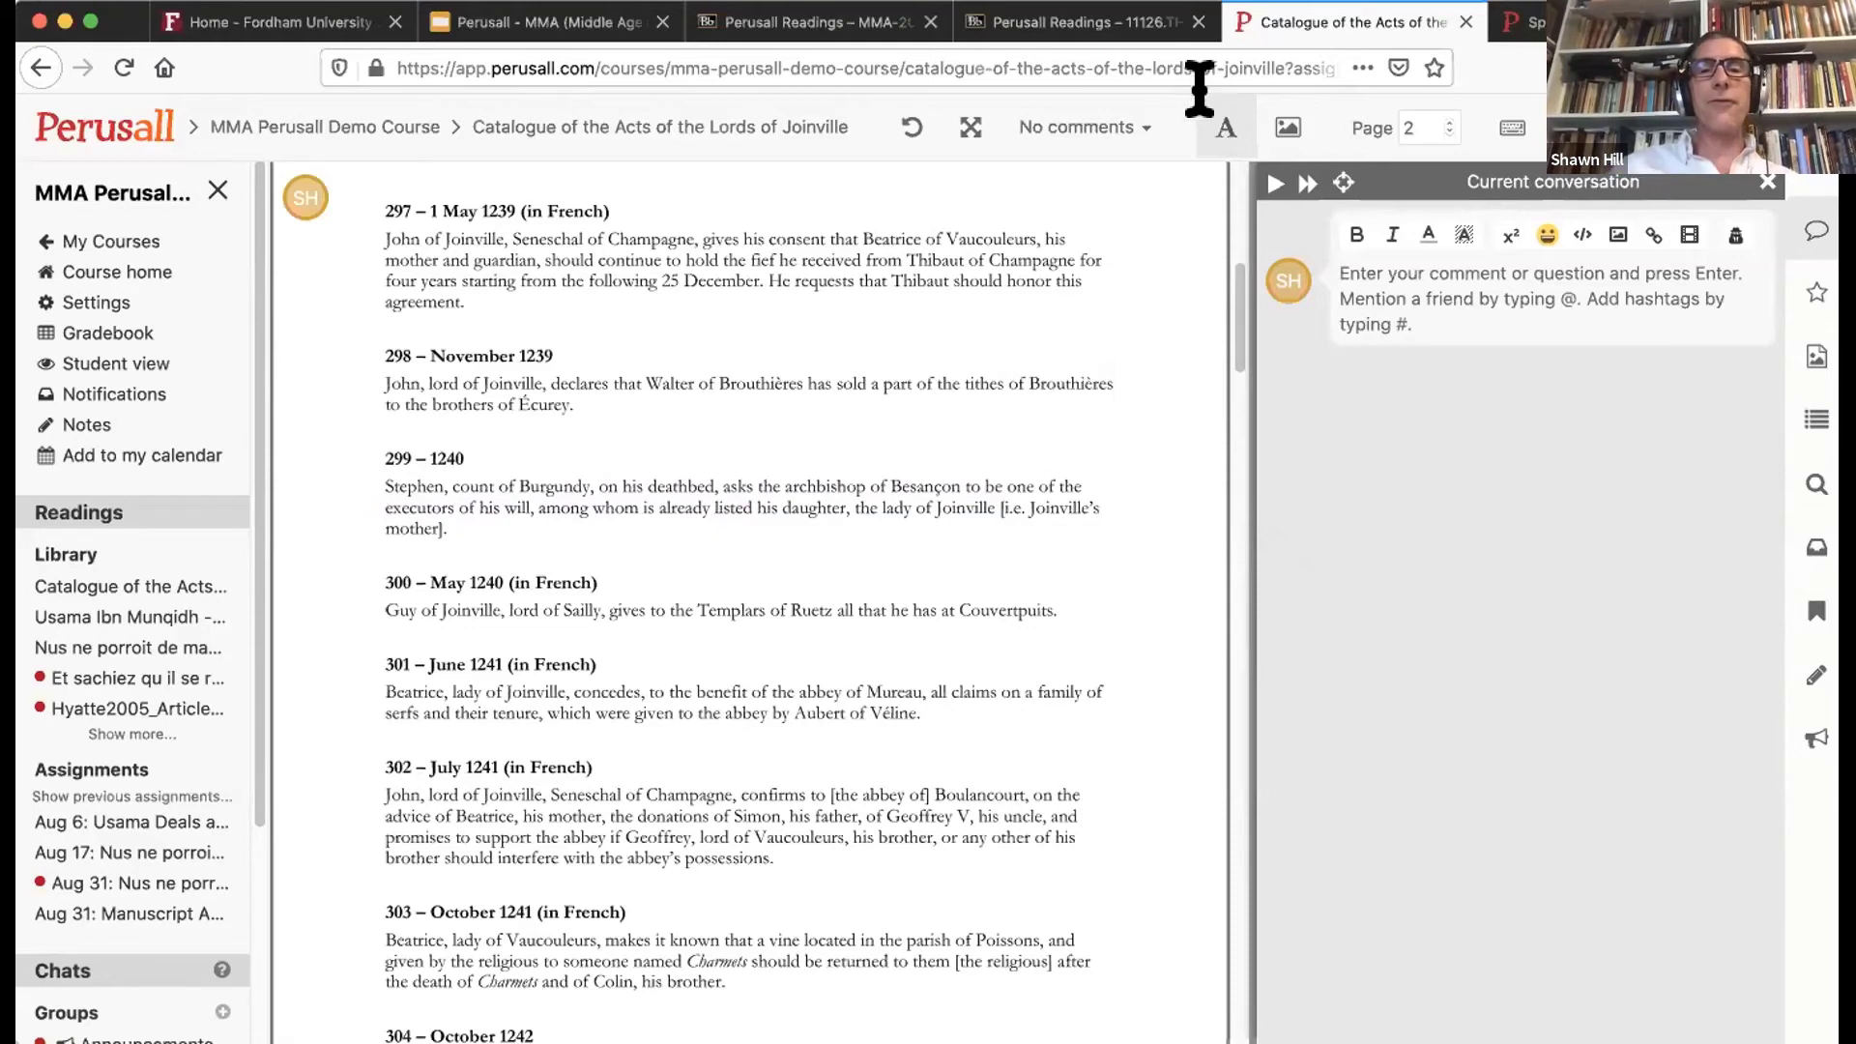
pyautogui.click(1139, 113)
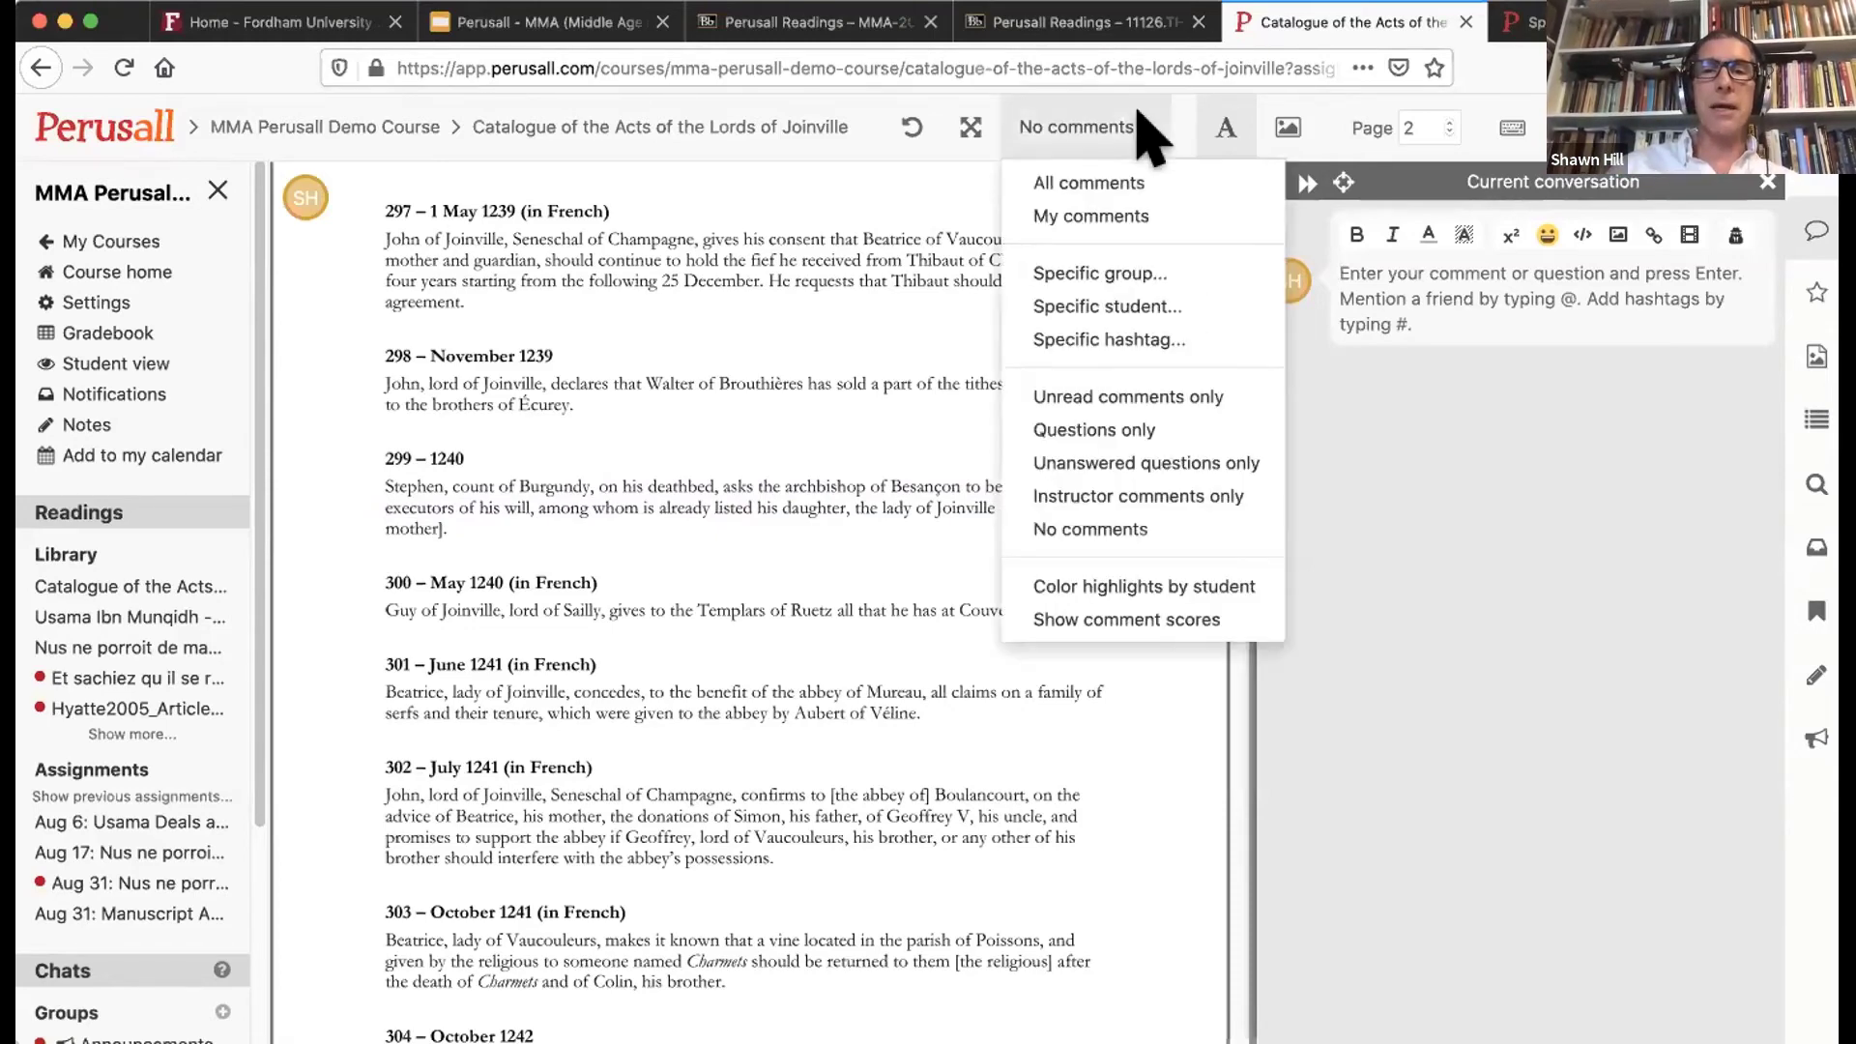
pyautogui.click(1118, 184)
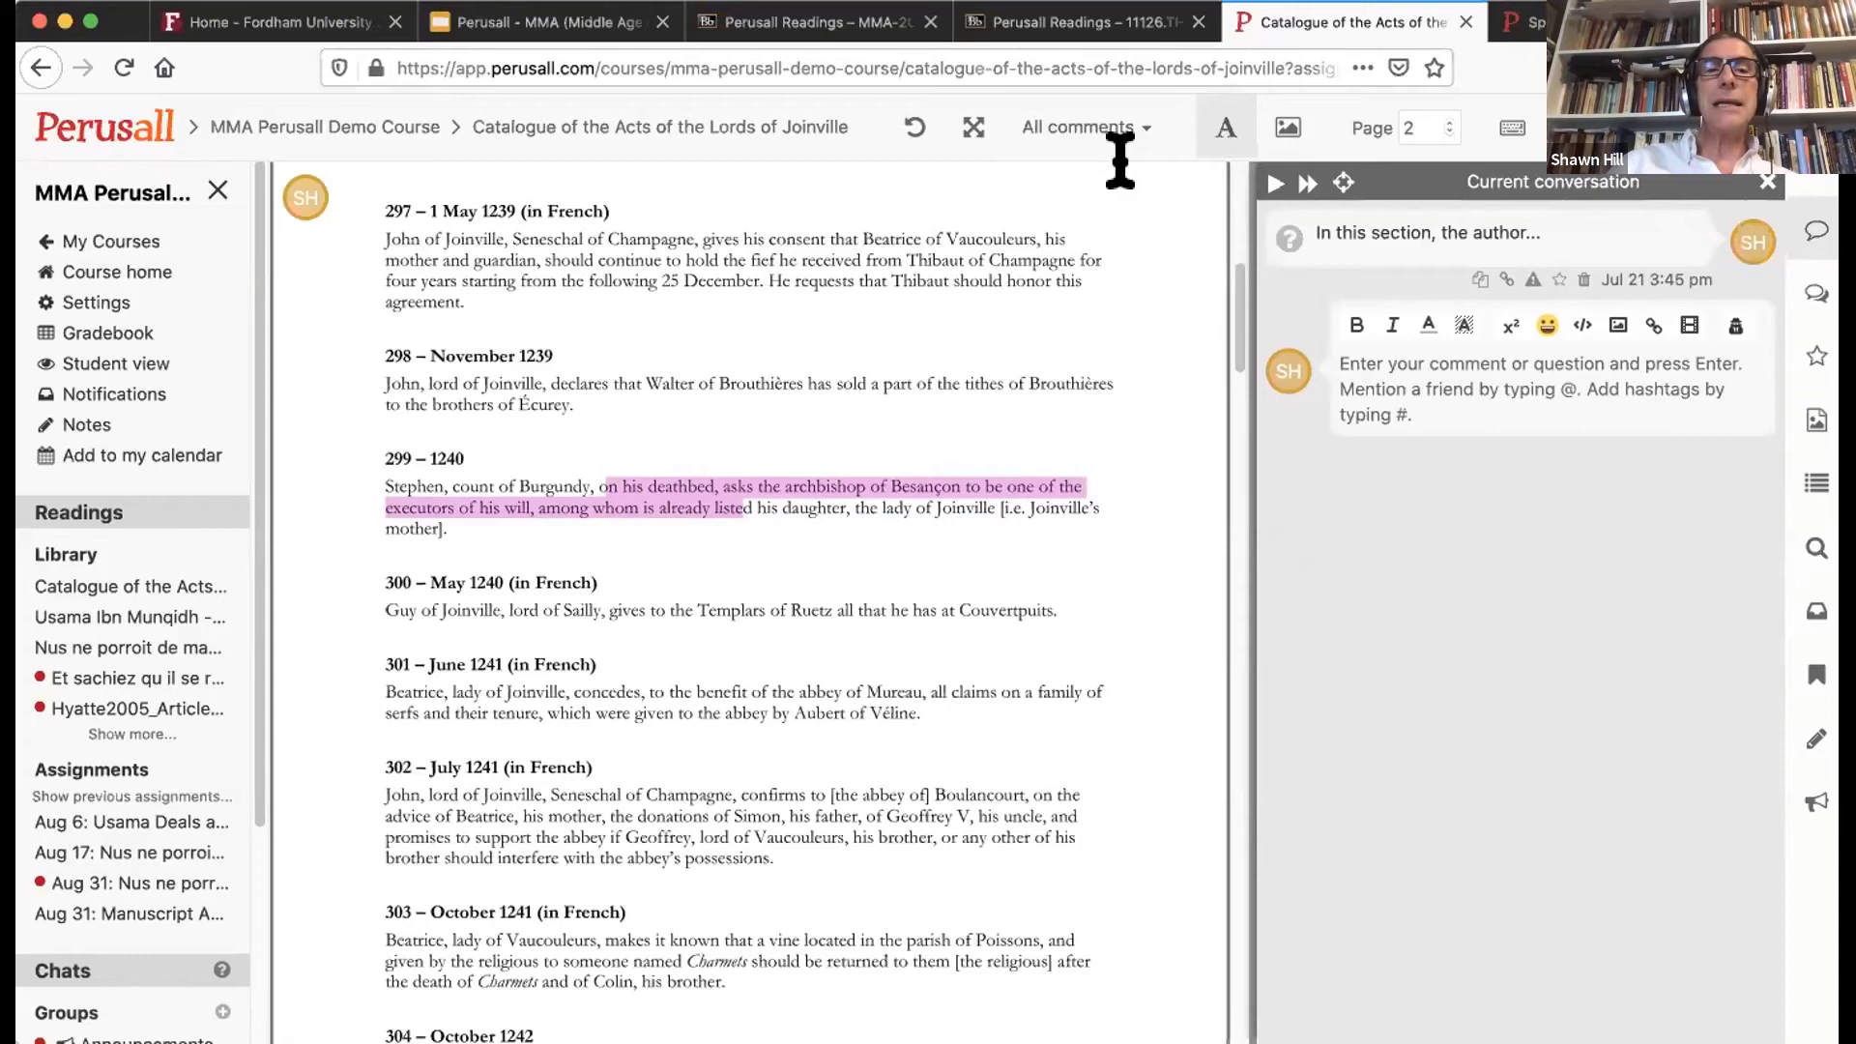
# Step: Go to the Spring 2020 Faith and Critical Reason course's Week 2 Religion and the self assignment
pyautogui.scroll(10, 850, 373)
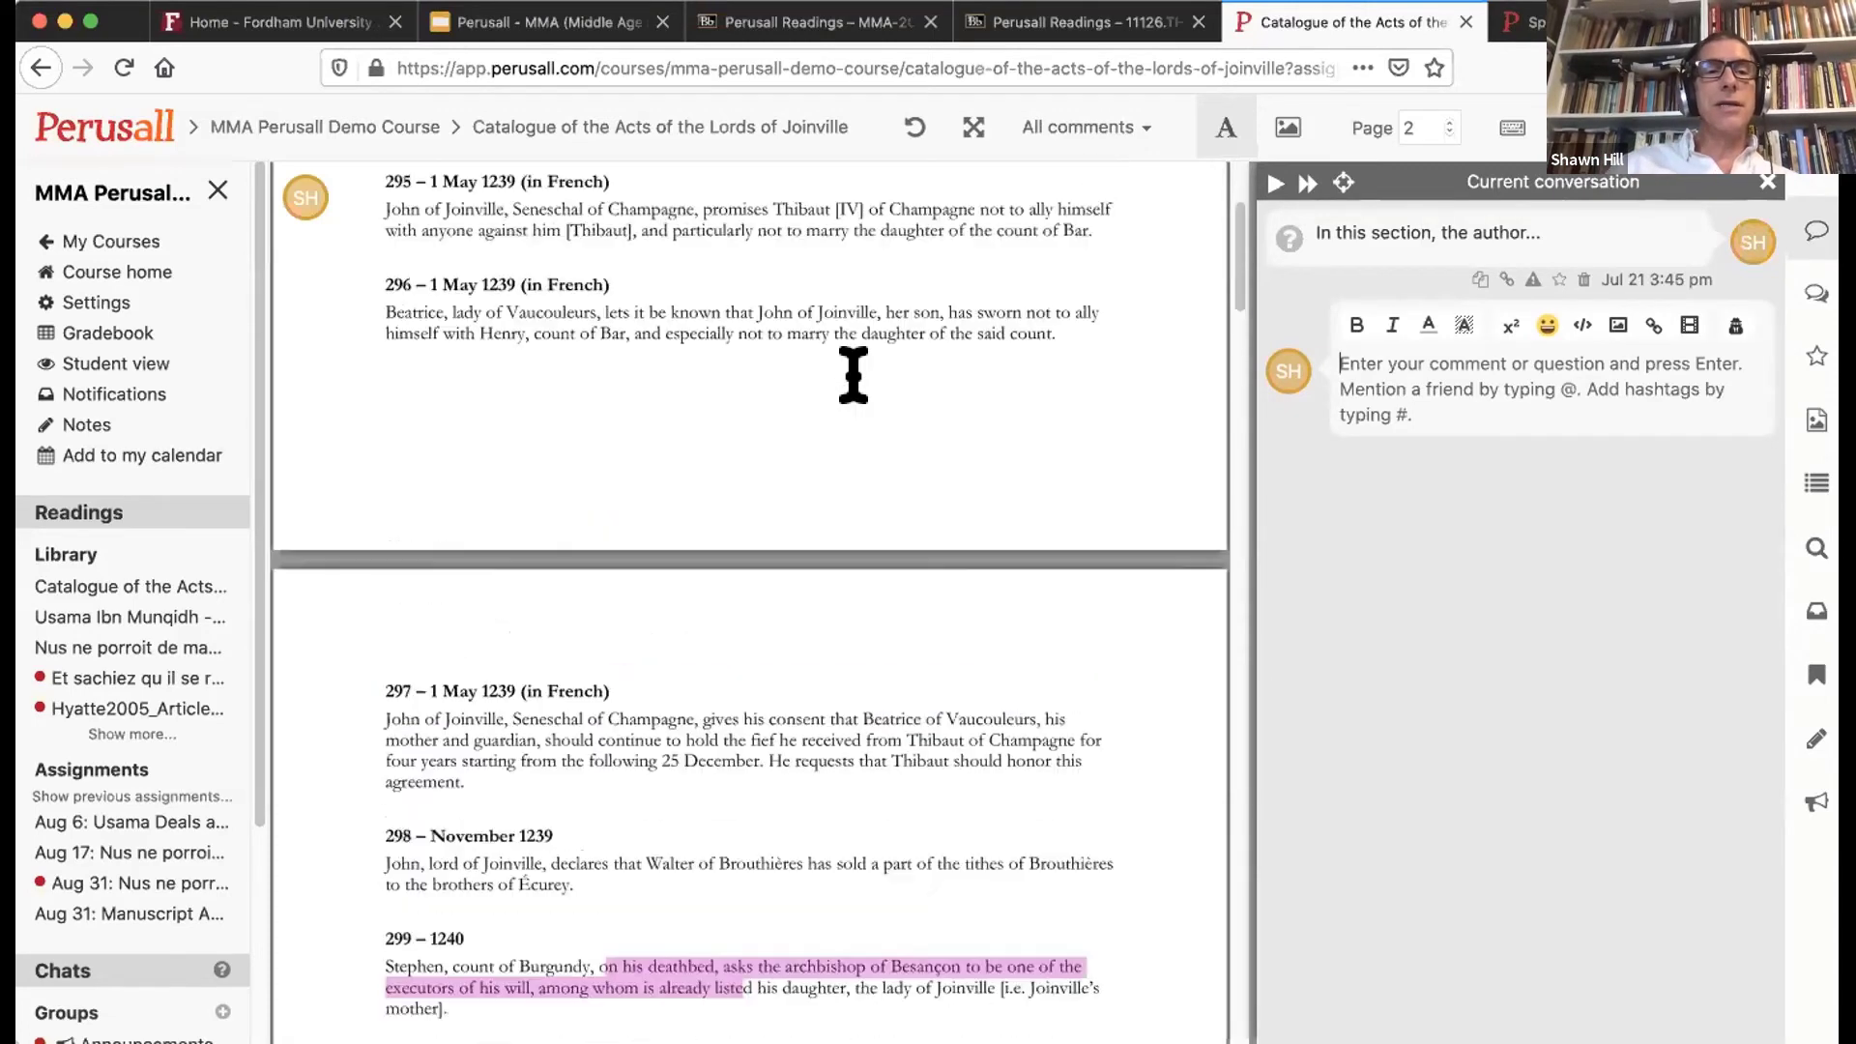
pyautogui.scroll(2, 684, 201)
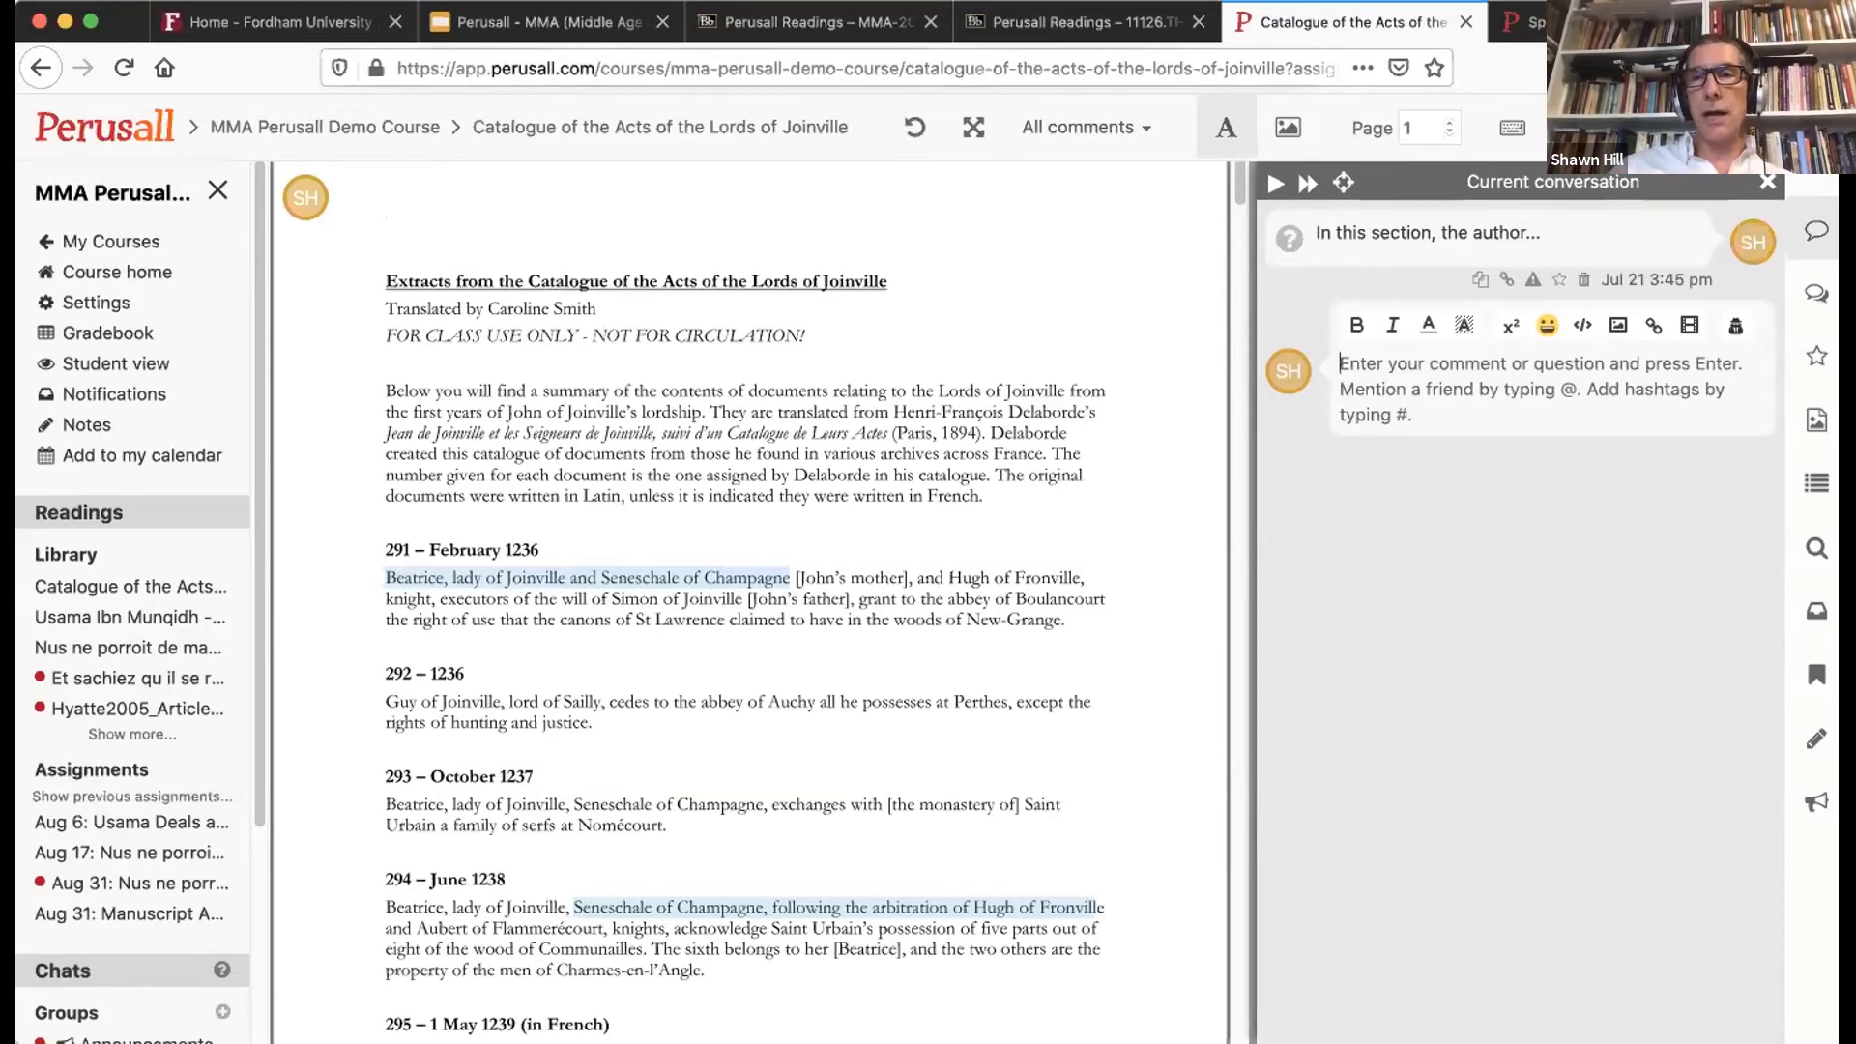
pyautogui.click(1497, 19)
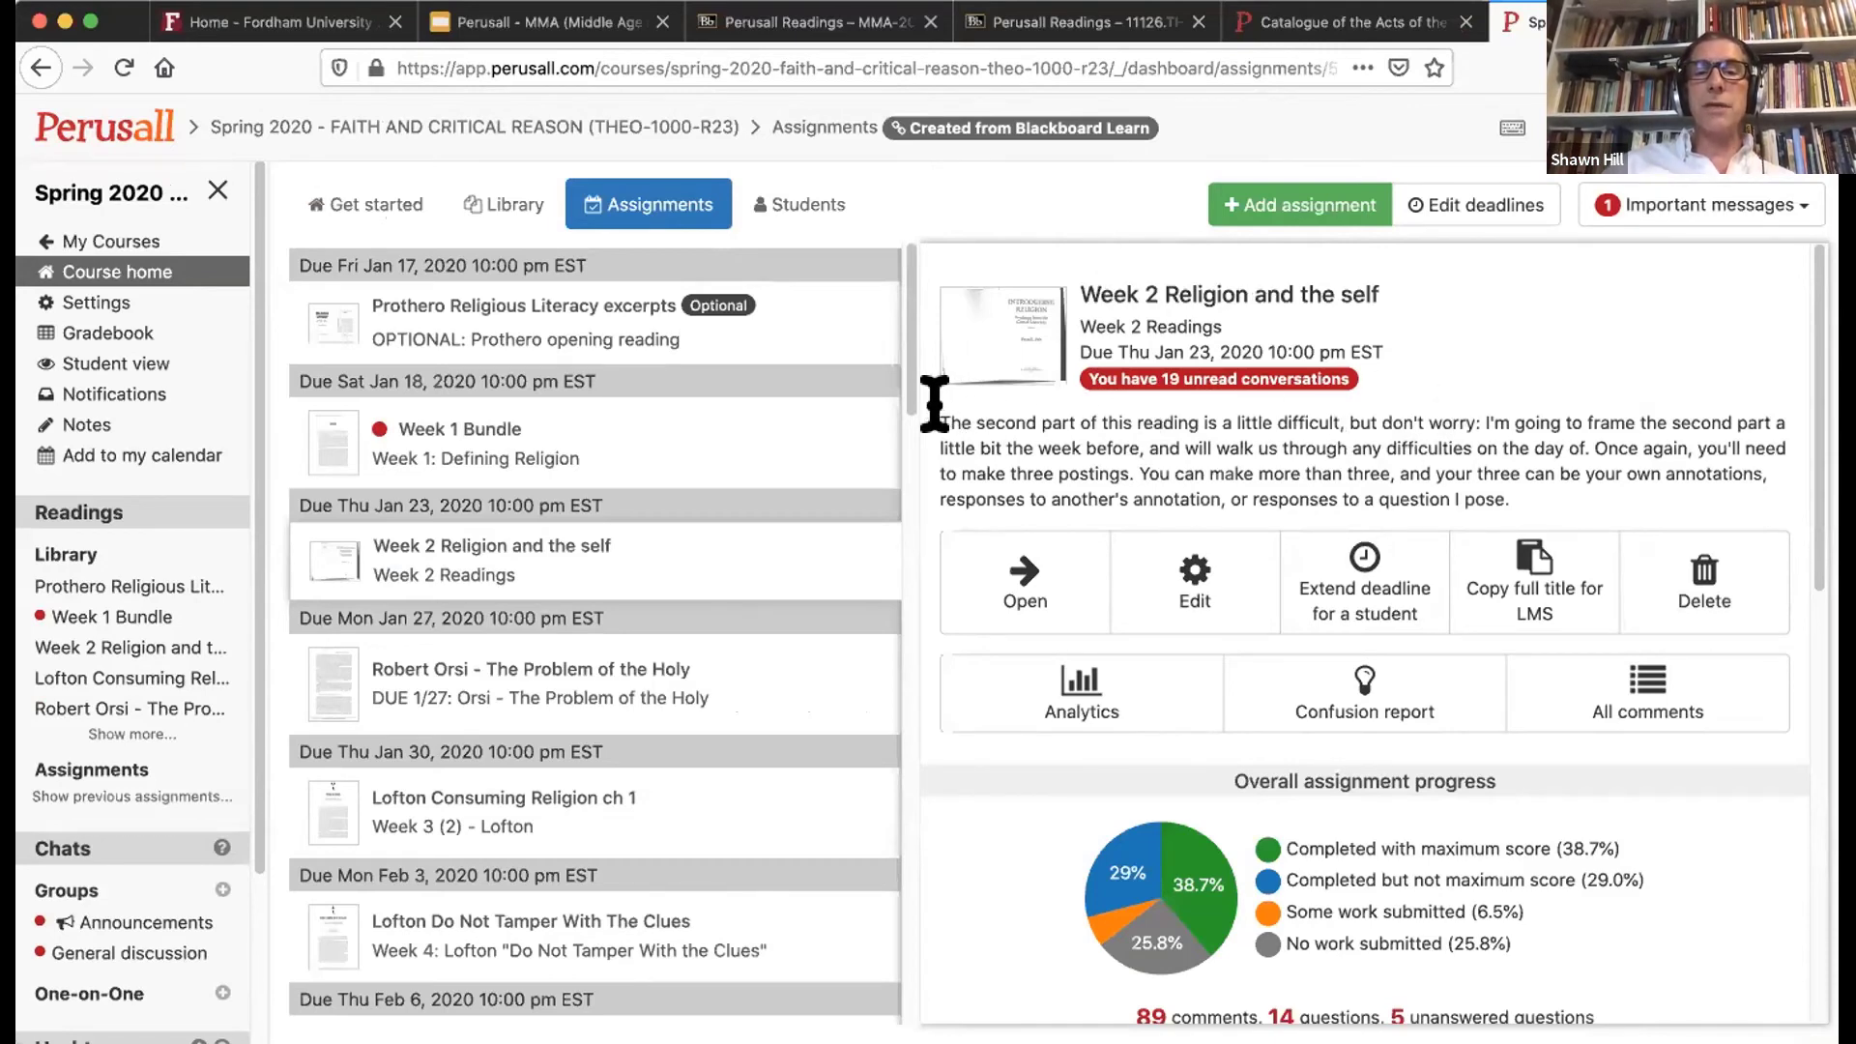
# Step: Highlight the Week 2 assignment's instructions paragraph to point it out
pyautogui.moveTo(934, 411); pyautogui.dragTo(1539, 486)
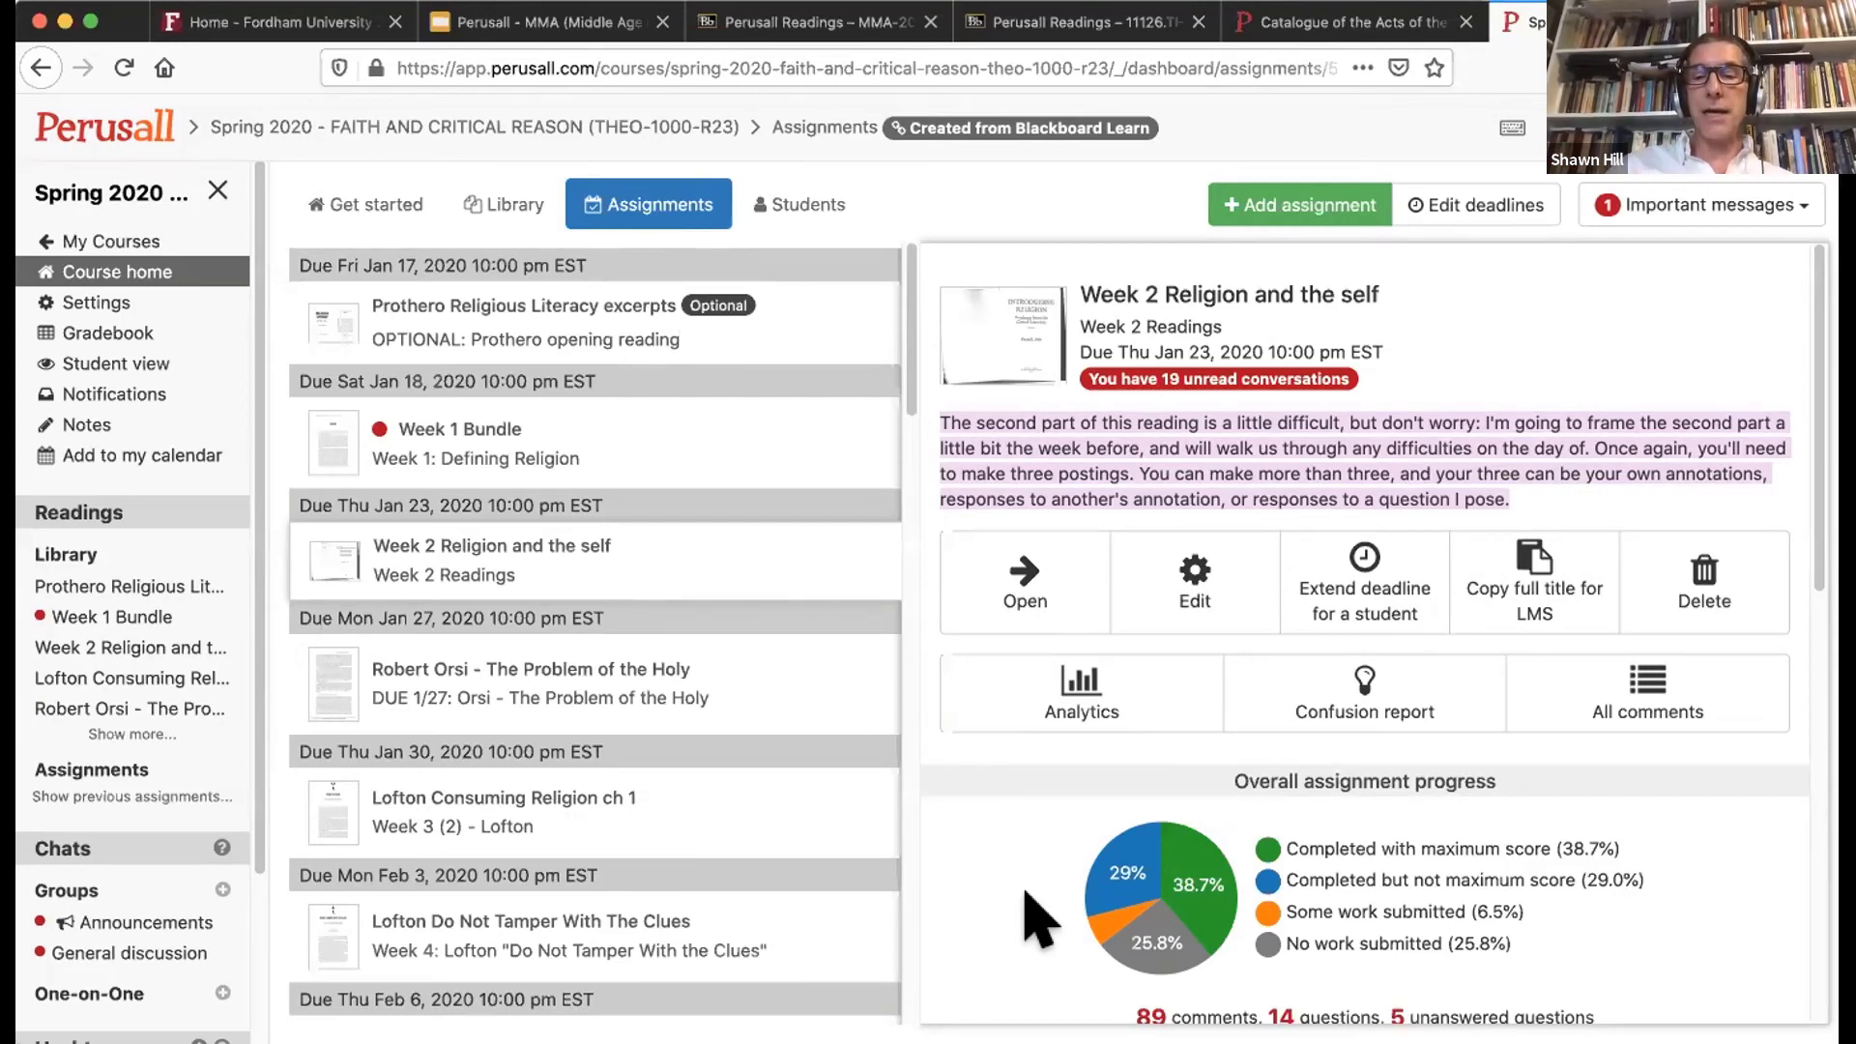
pyautogui.scroll(-3, 1028, 893)
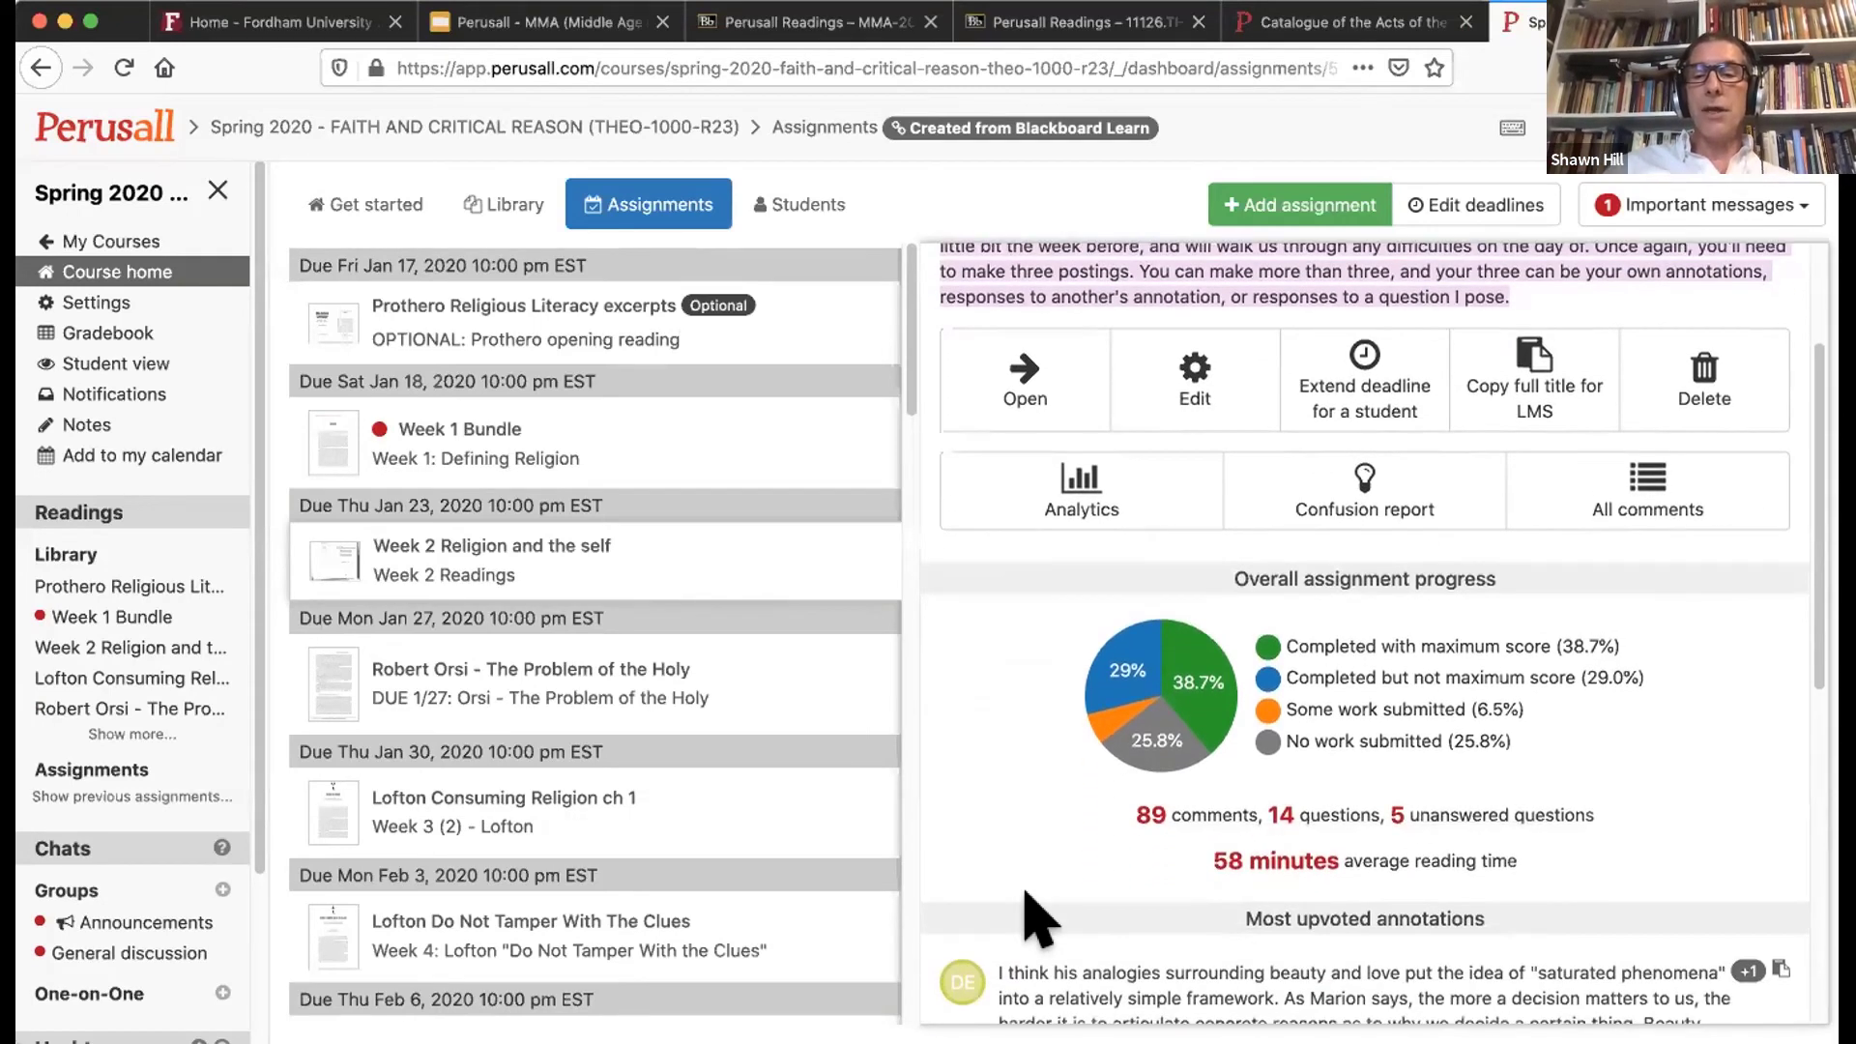
pyautogui.scroll(1, 1036, 919)
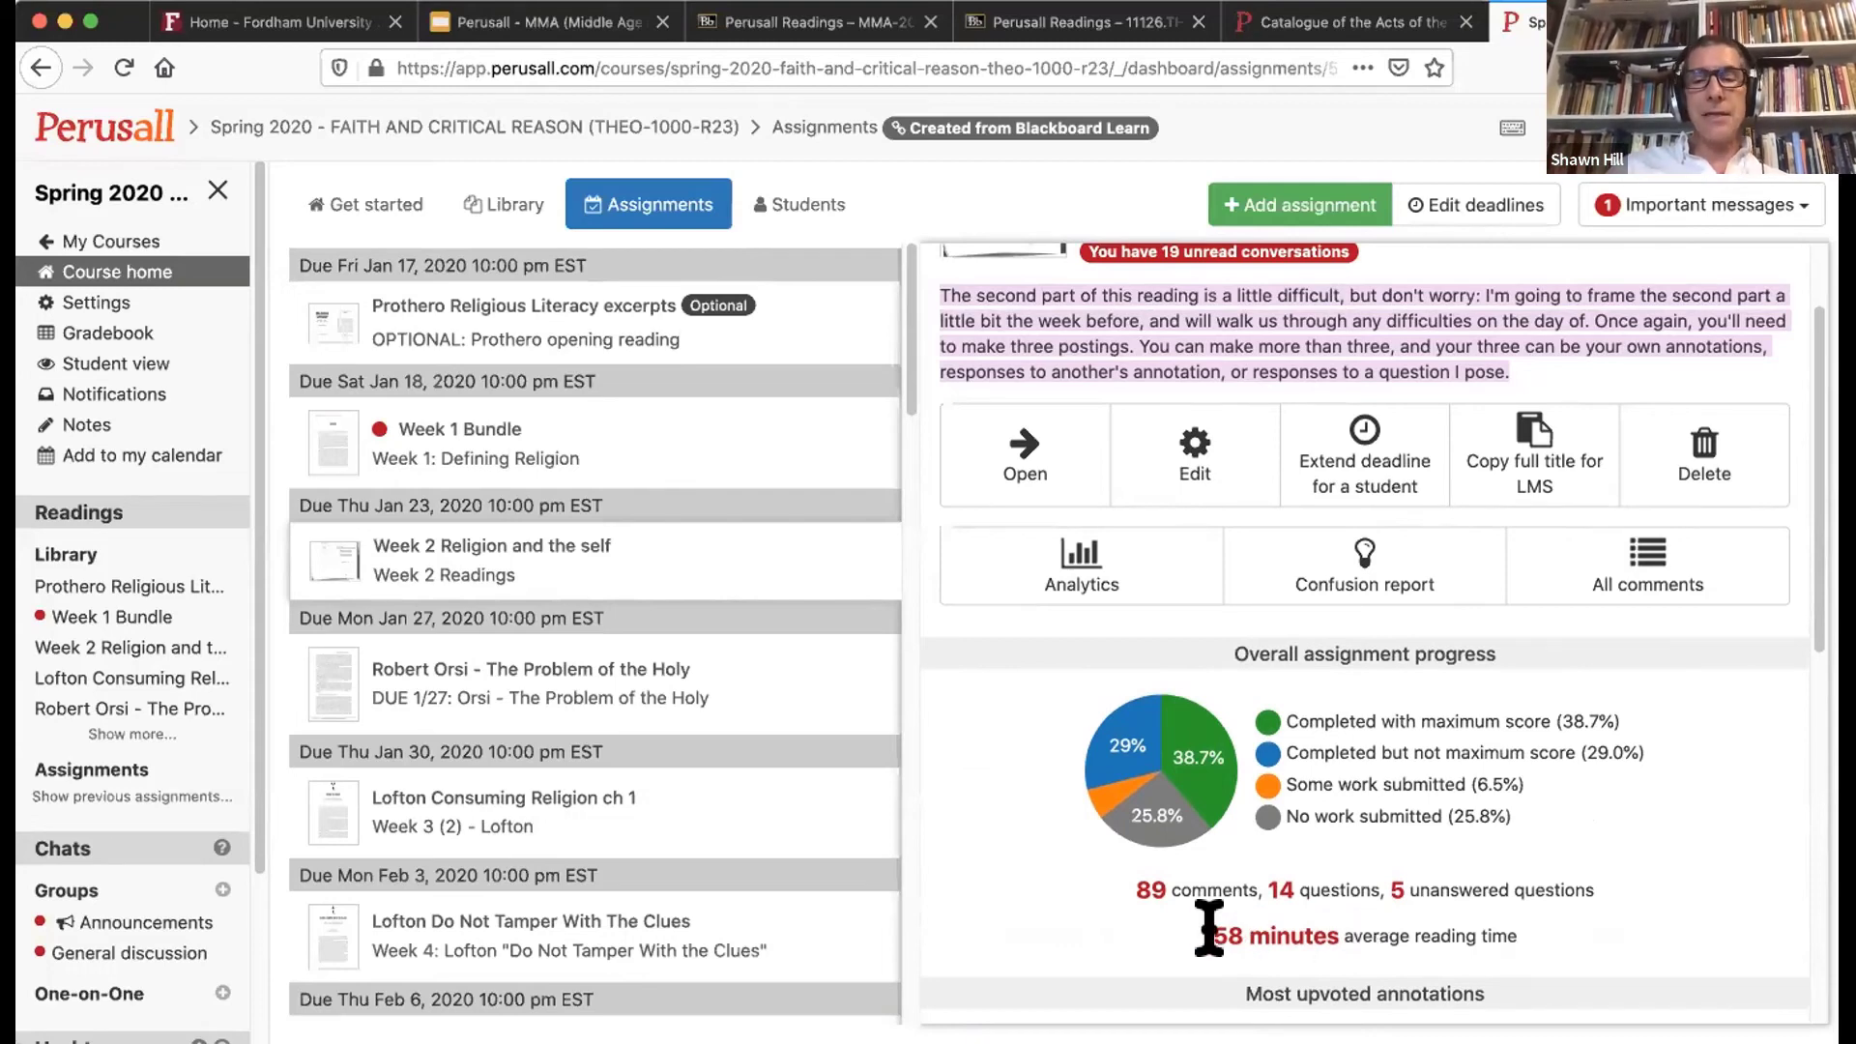
# Step: Highlight the 58-minute average reading time and scroll toward Most upvoted annotations
pyautogui.moveTo(1210, 930); pyautogui.dragTo(1506, 938)
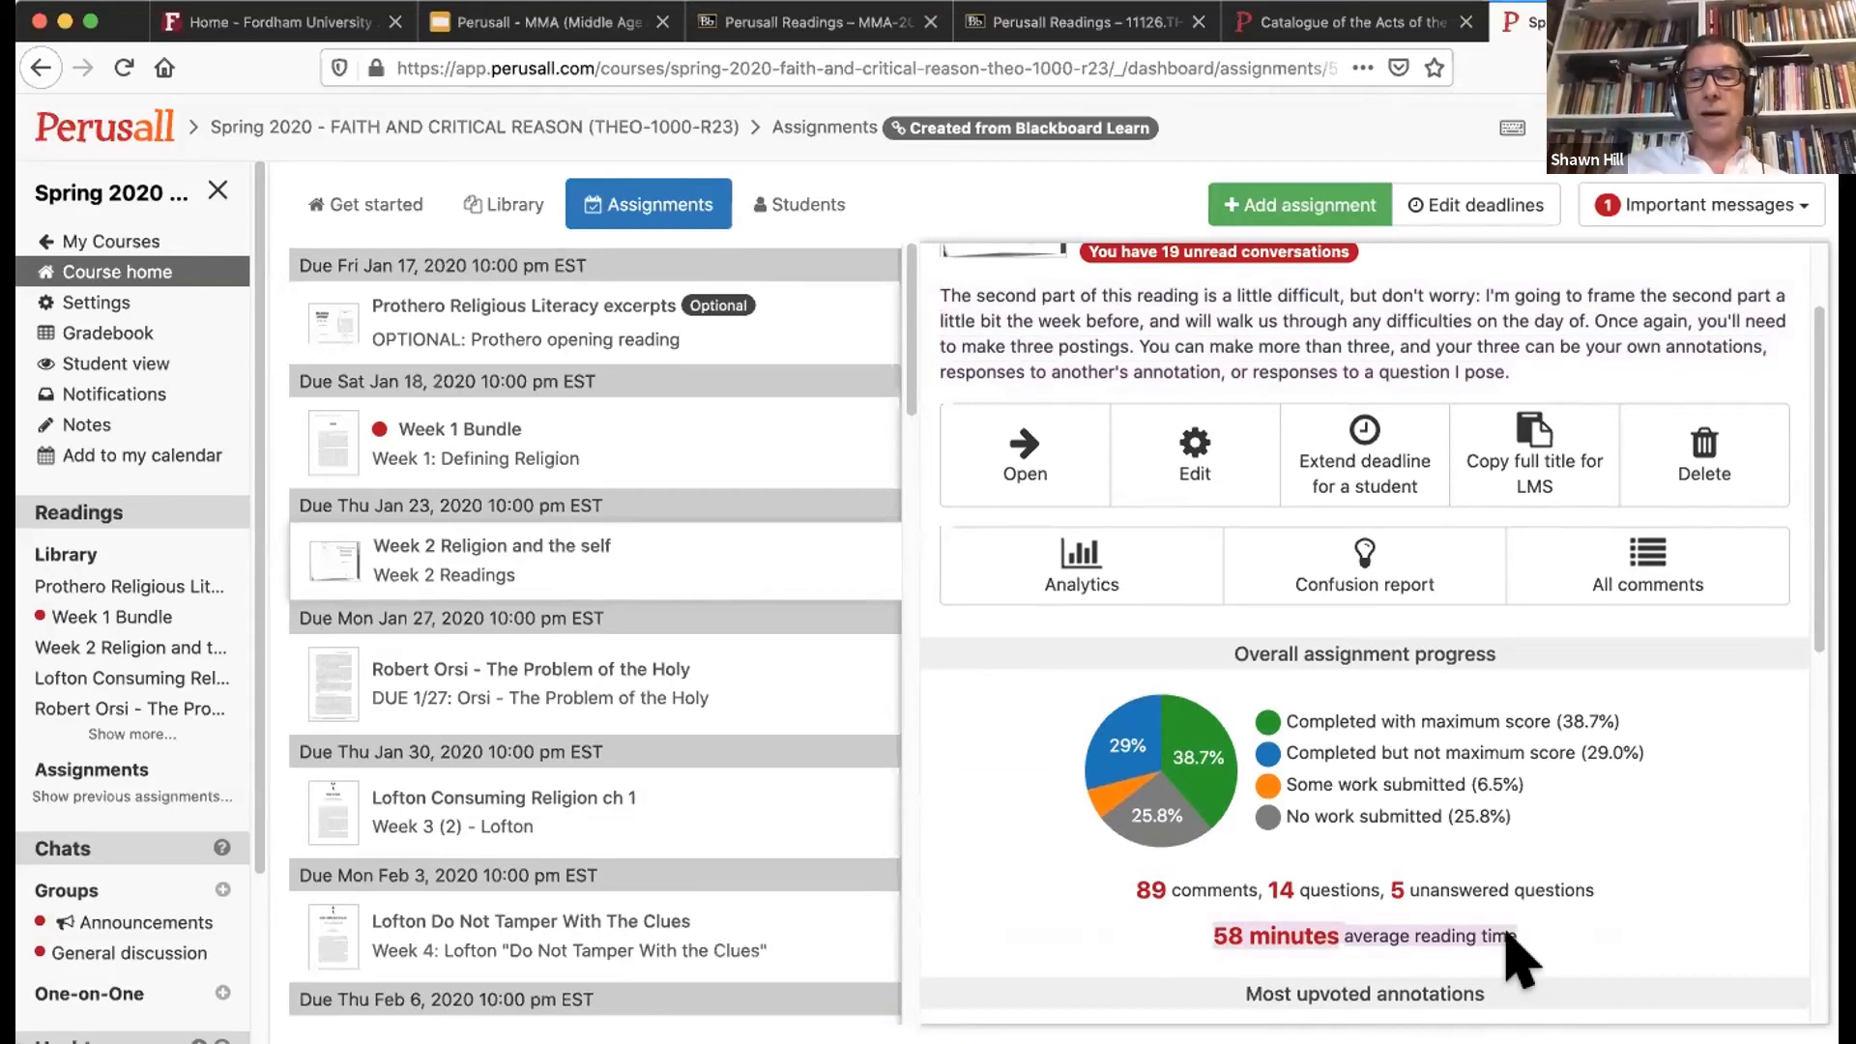
pyautogui.moveTo(1507, 934); pyautogui.dragTo(1605, 869)
pyautogui.scroll(-7, 1604, 869)
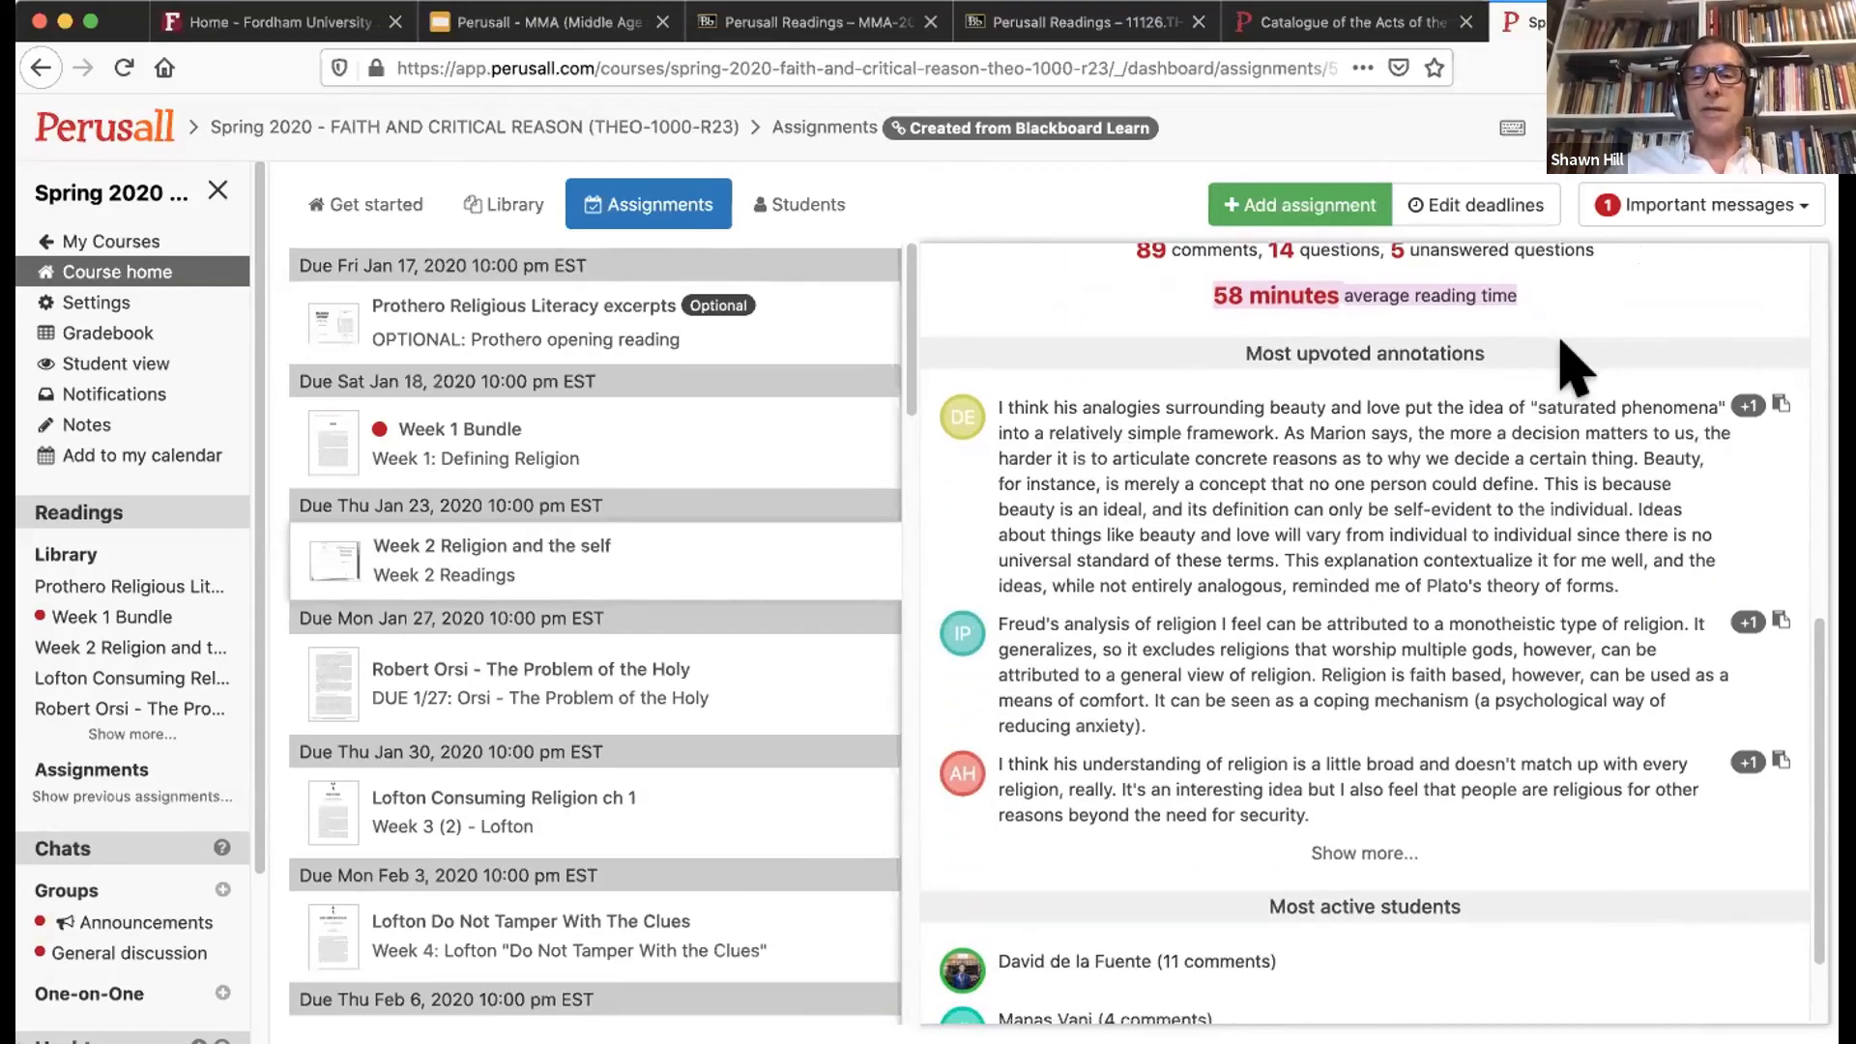
# Step: Scroll the Week 2 Religion and the self panel down, then back up to its header and progress pie chart
pyautogui.scroll(-1, 1564, 363)
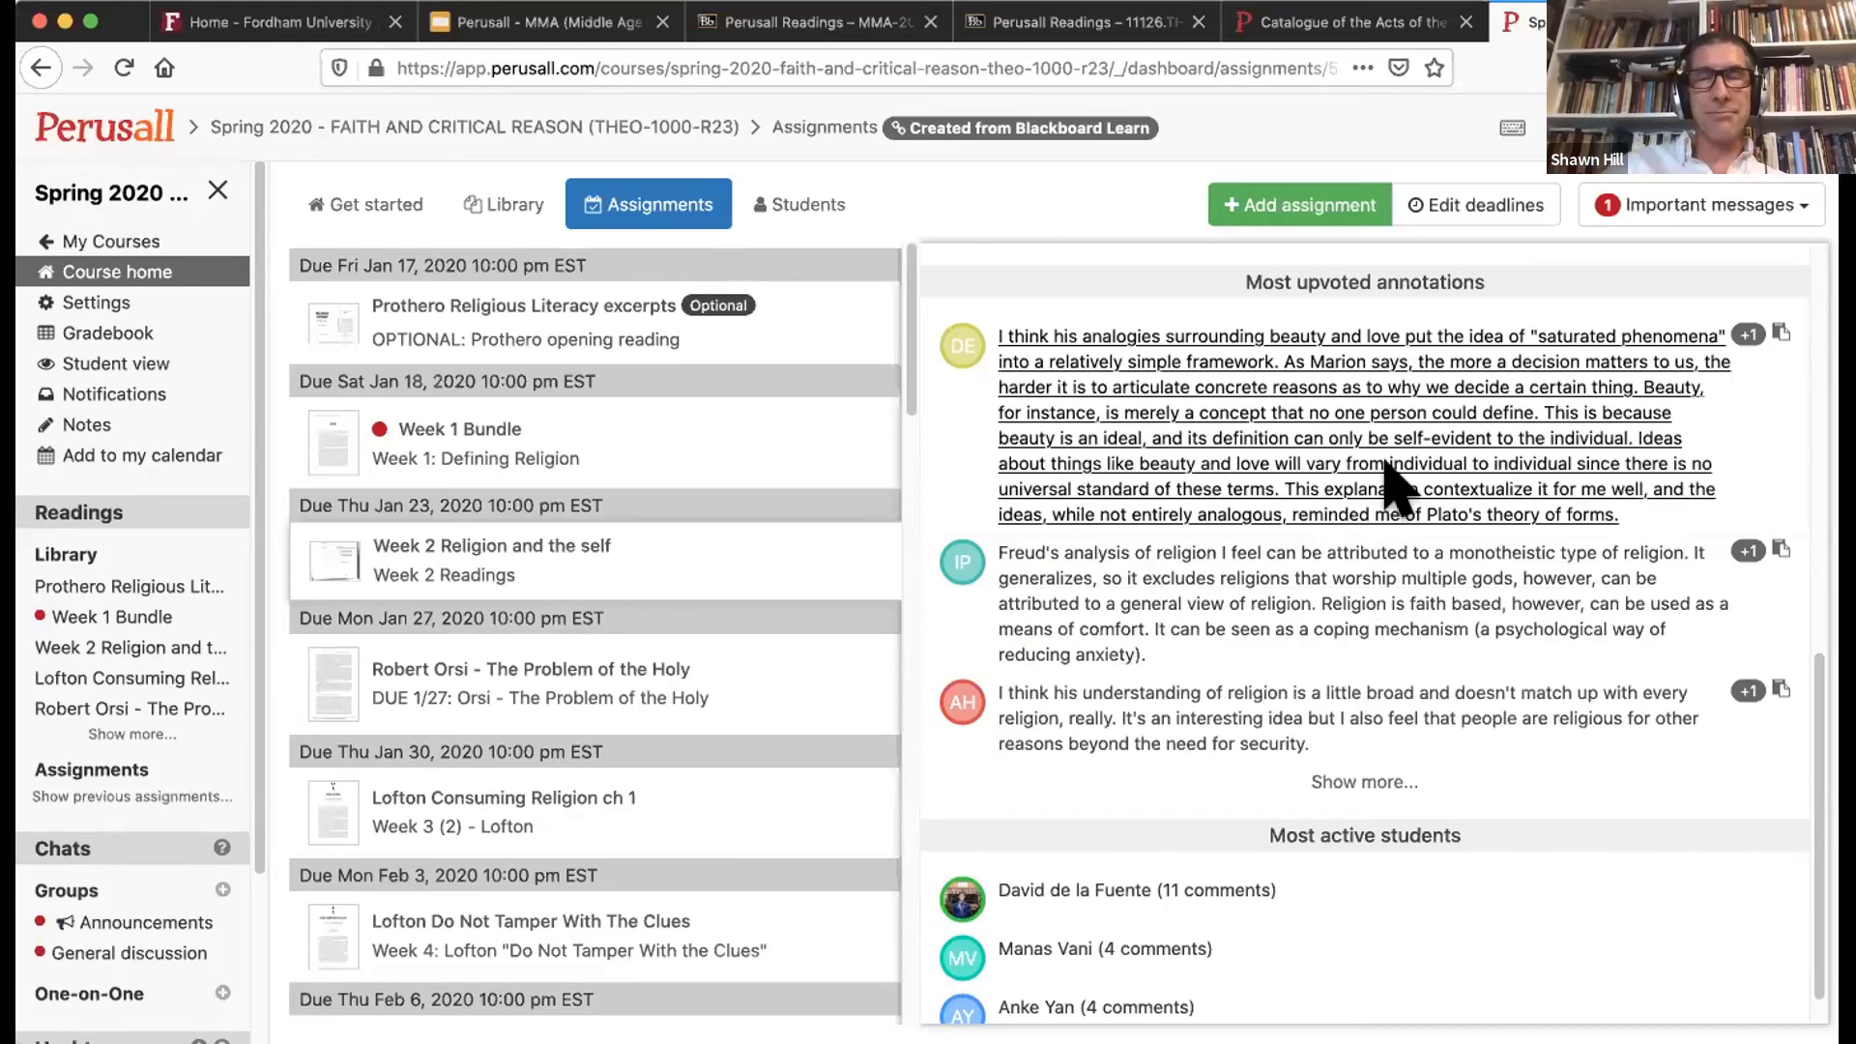
pyautogui.scroll(-1, 1260, 664)
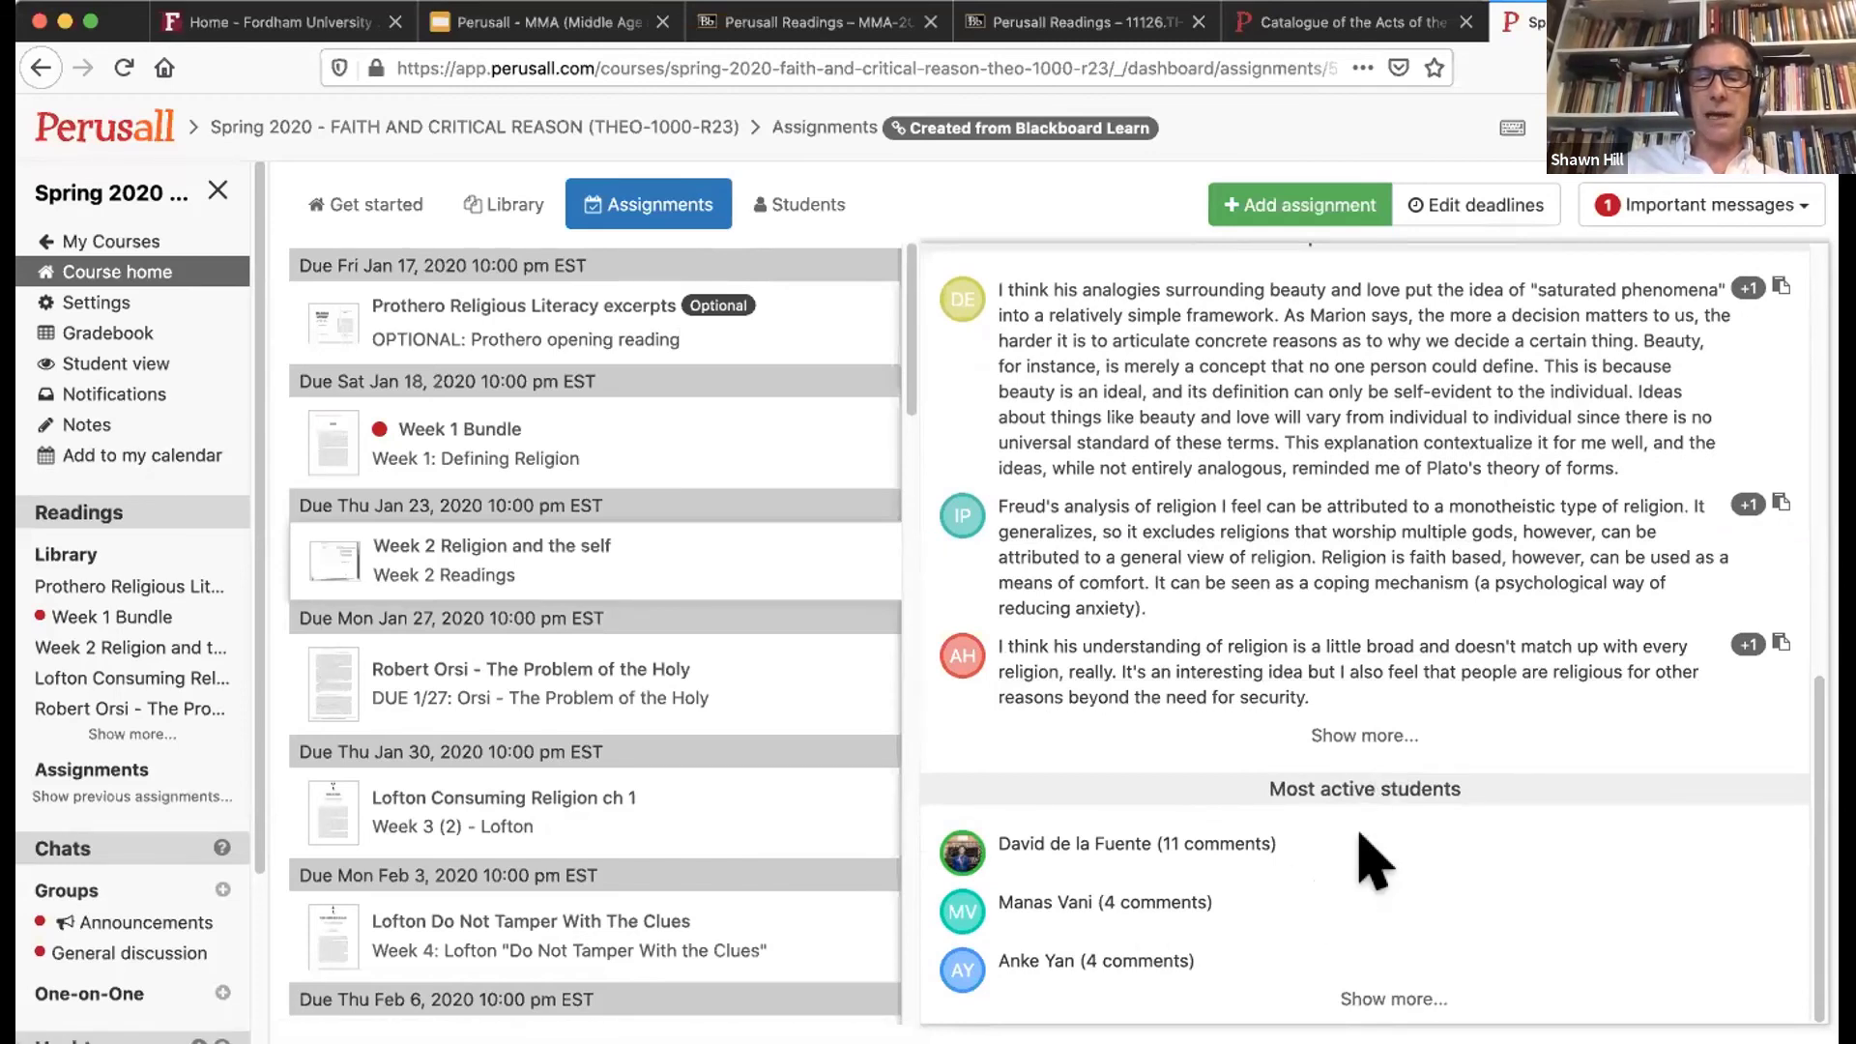
pyautogui.scroll(7, 1231, 828)
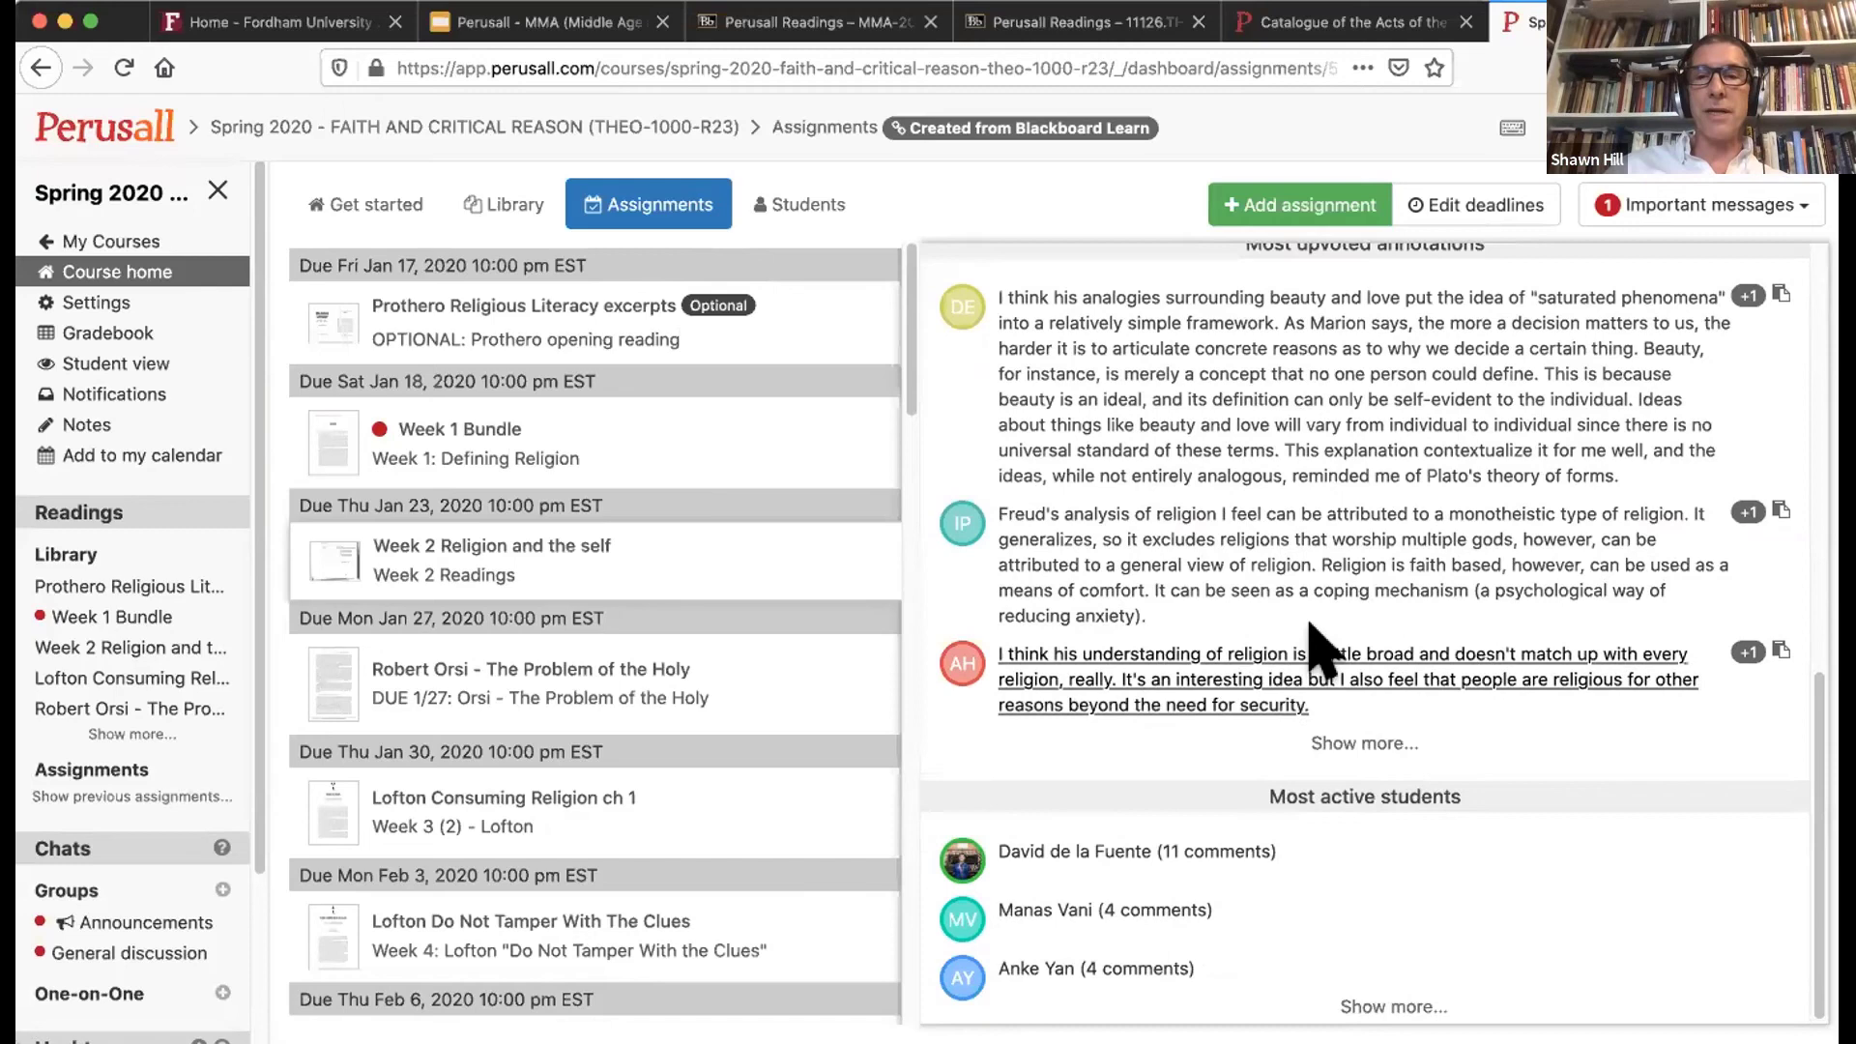
pyautogui.scroll(3, 1315, 653)
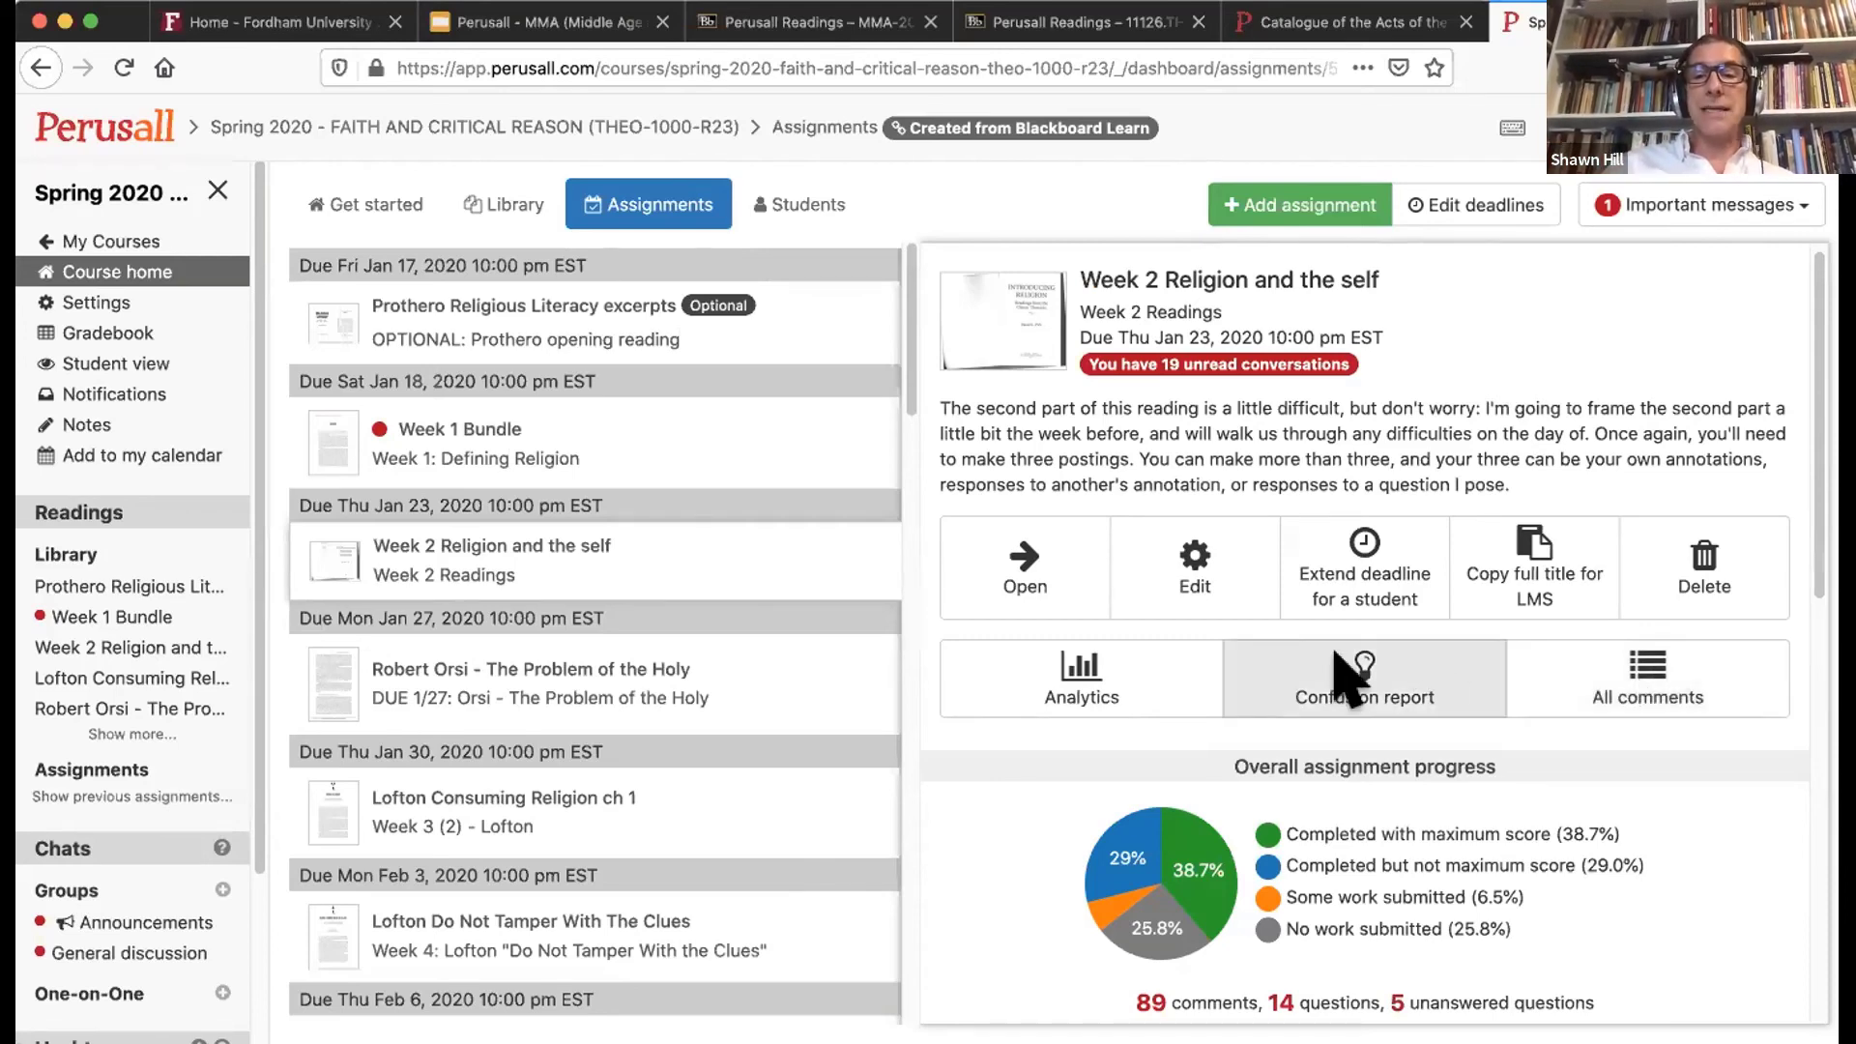
pyautogui.click(1340, 665)
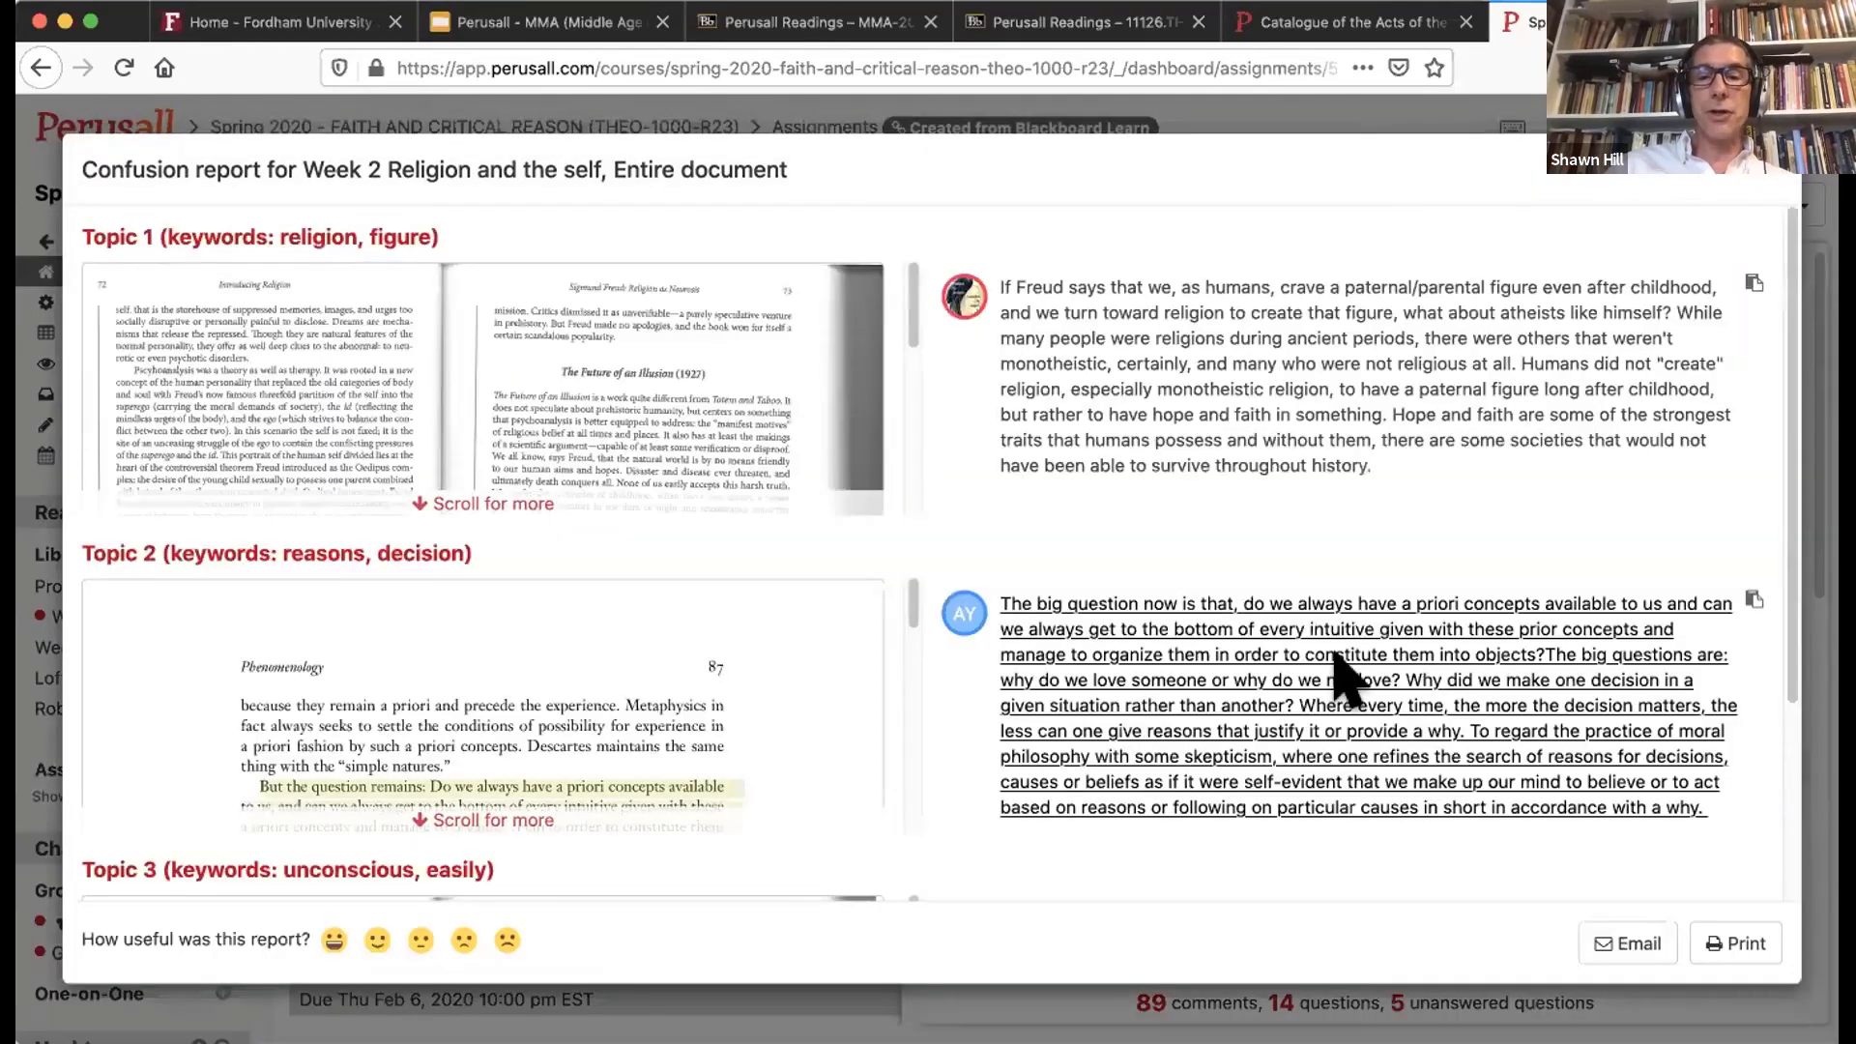
pyautogui.scroll(-3, 1299, 455)
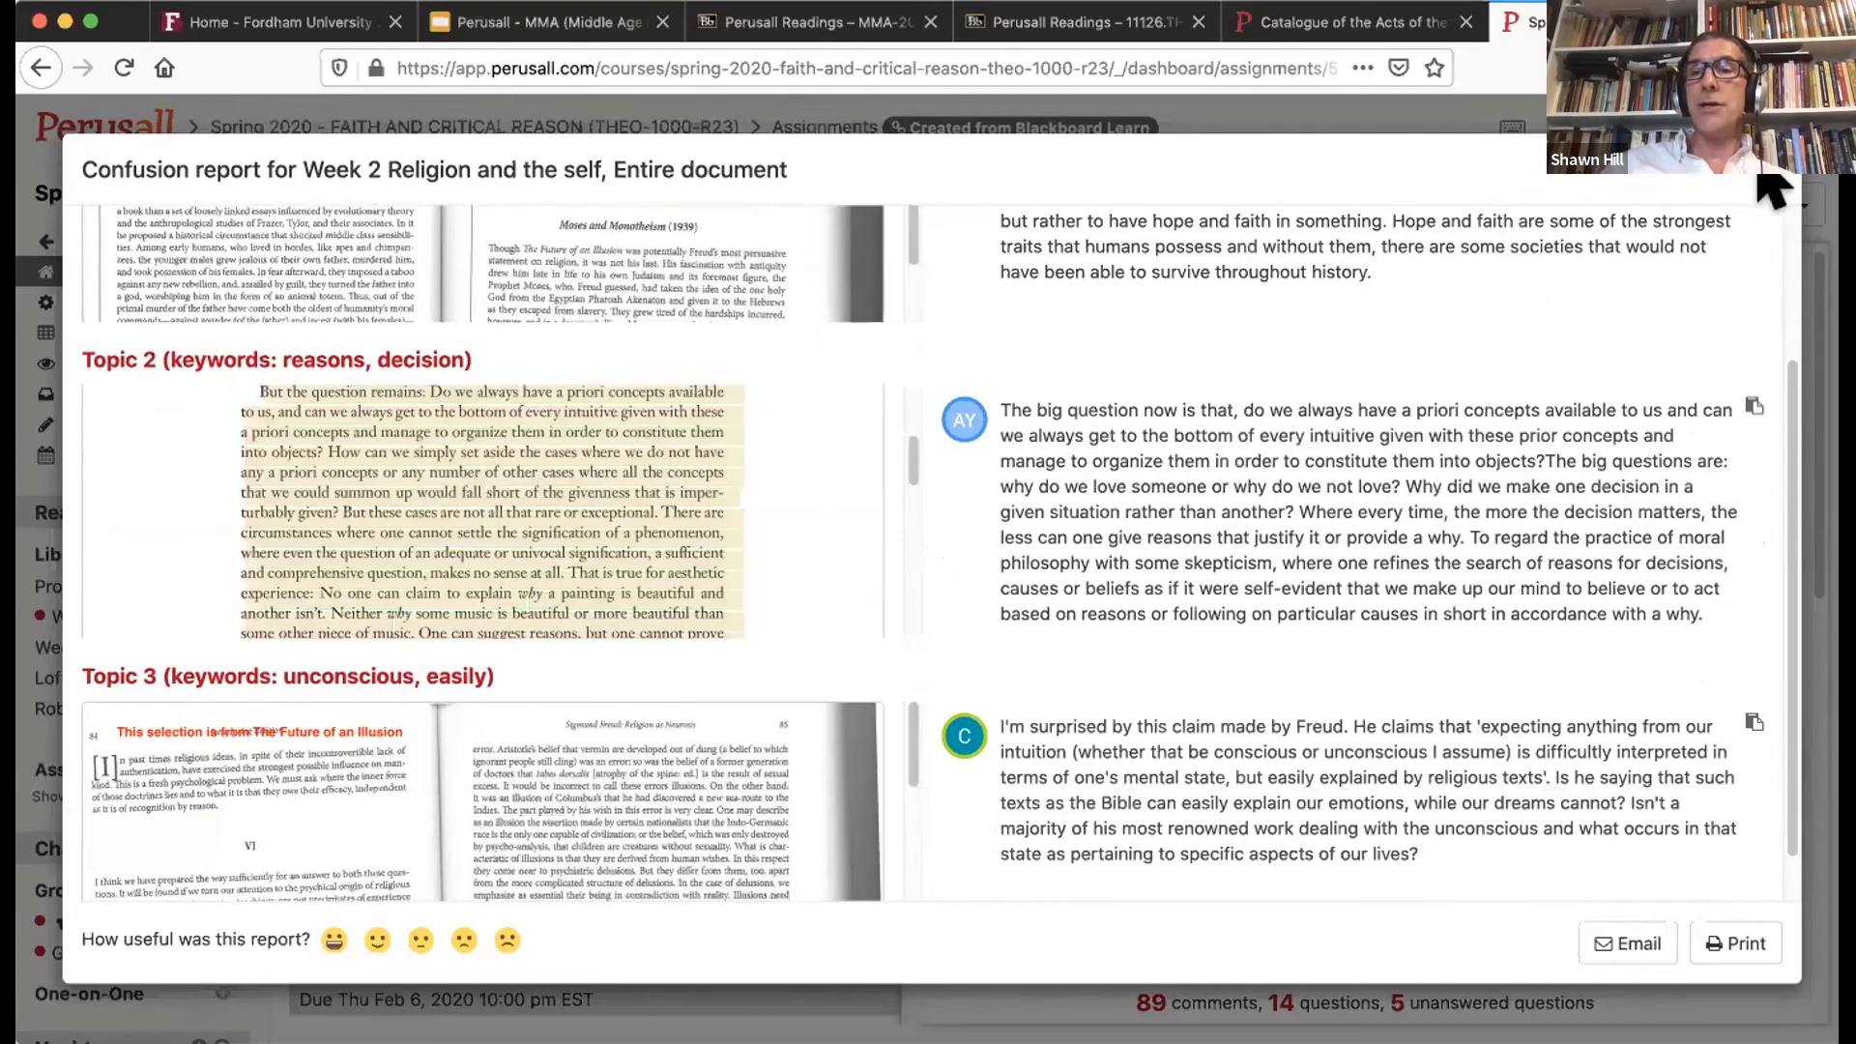
pyautogui.press('Escape')
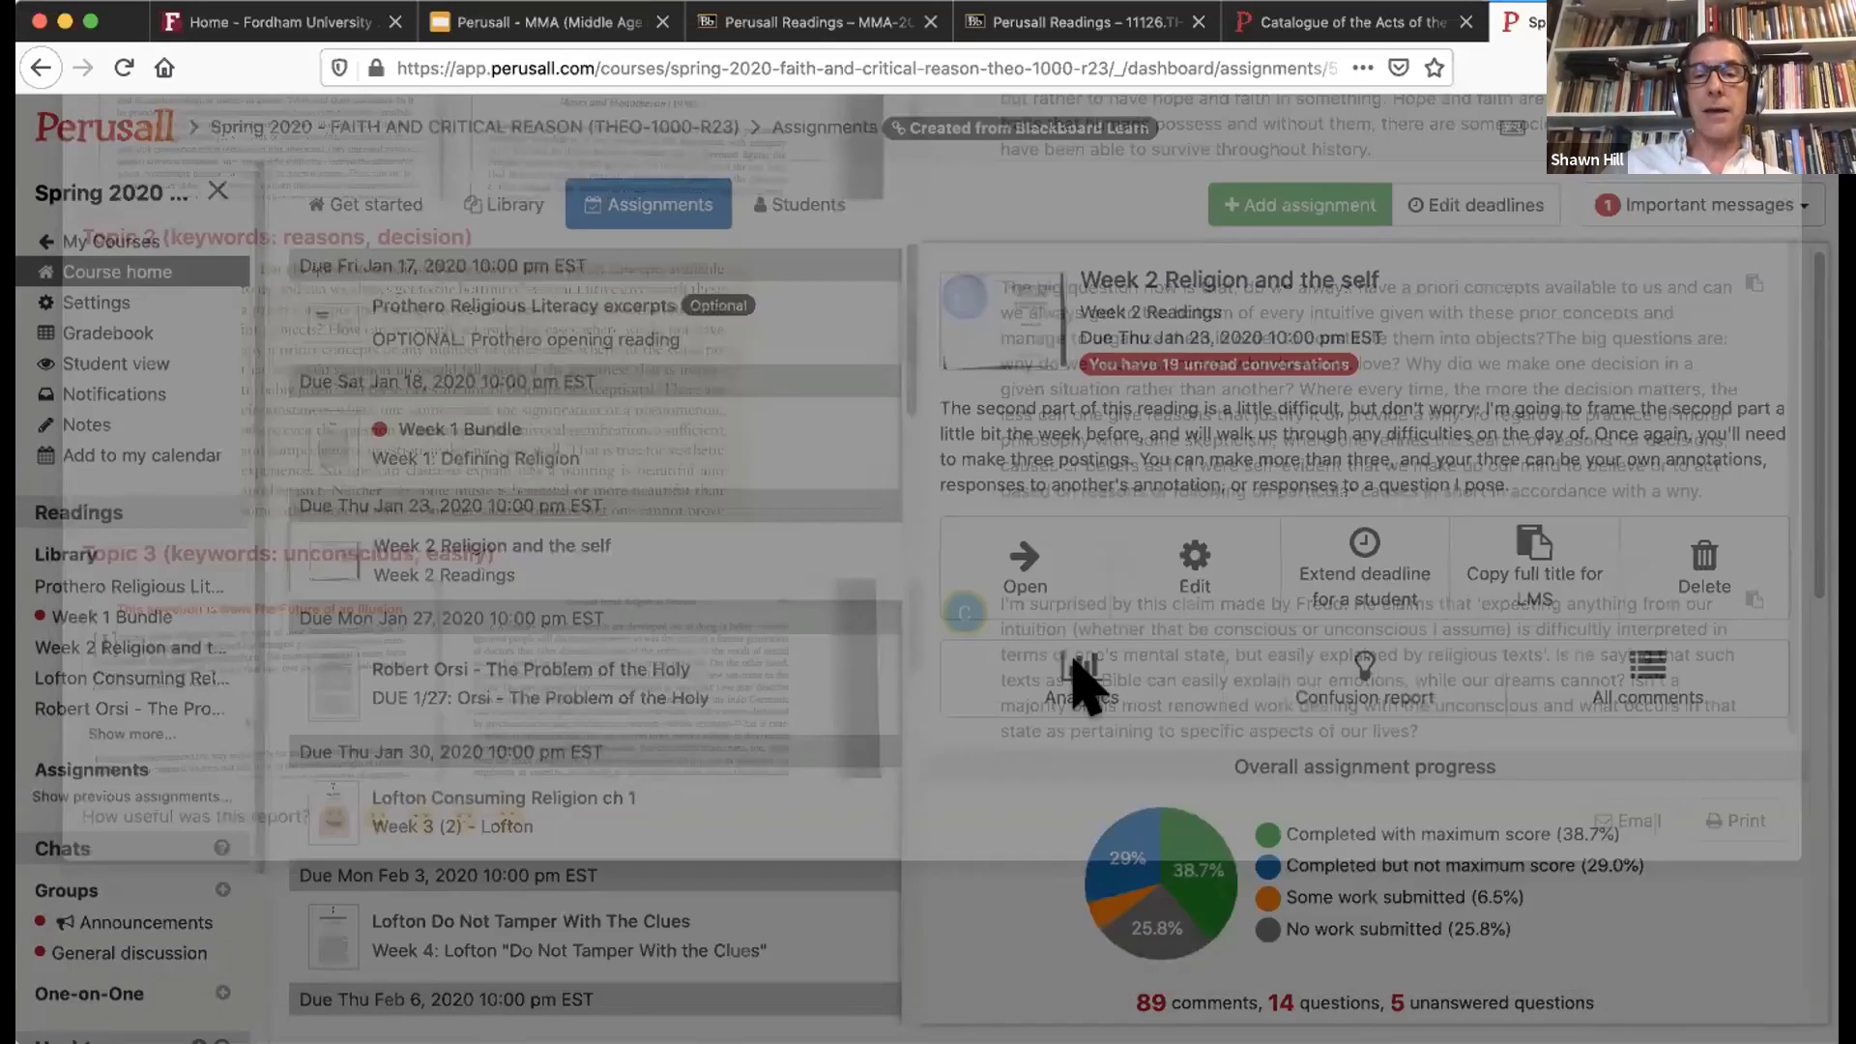
# Step: Open Week 2 Readings analytics to see the grade distribution, with 12 of 29 students scoring 3
pyautogui.click(1086, 683)
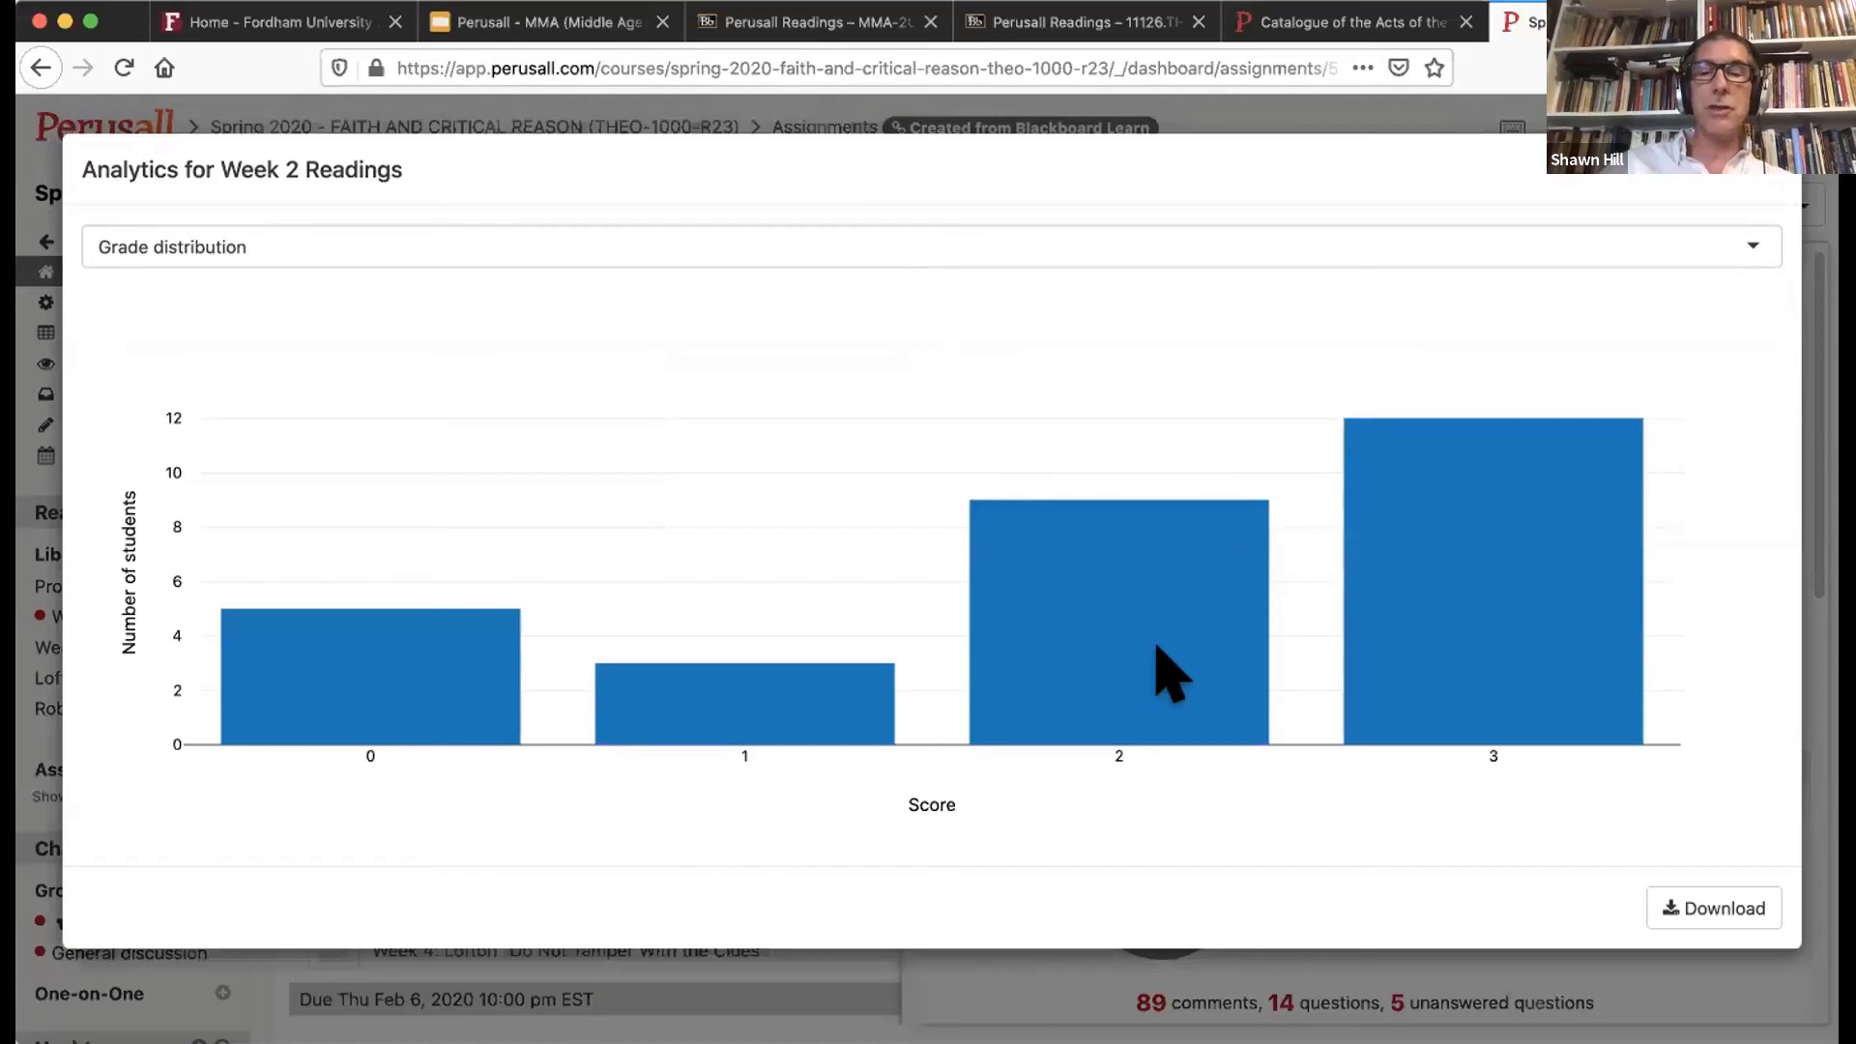
pyautogui.moveTo(1510, 630)
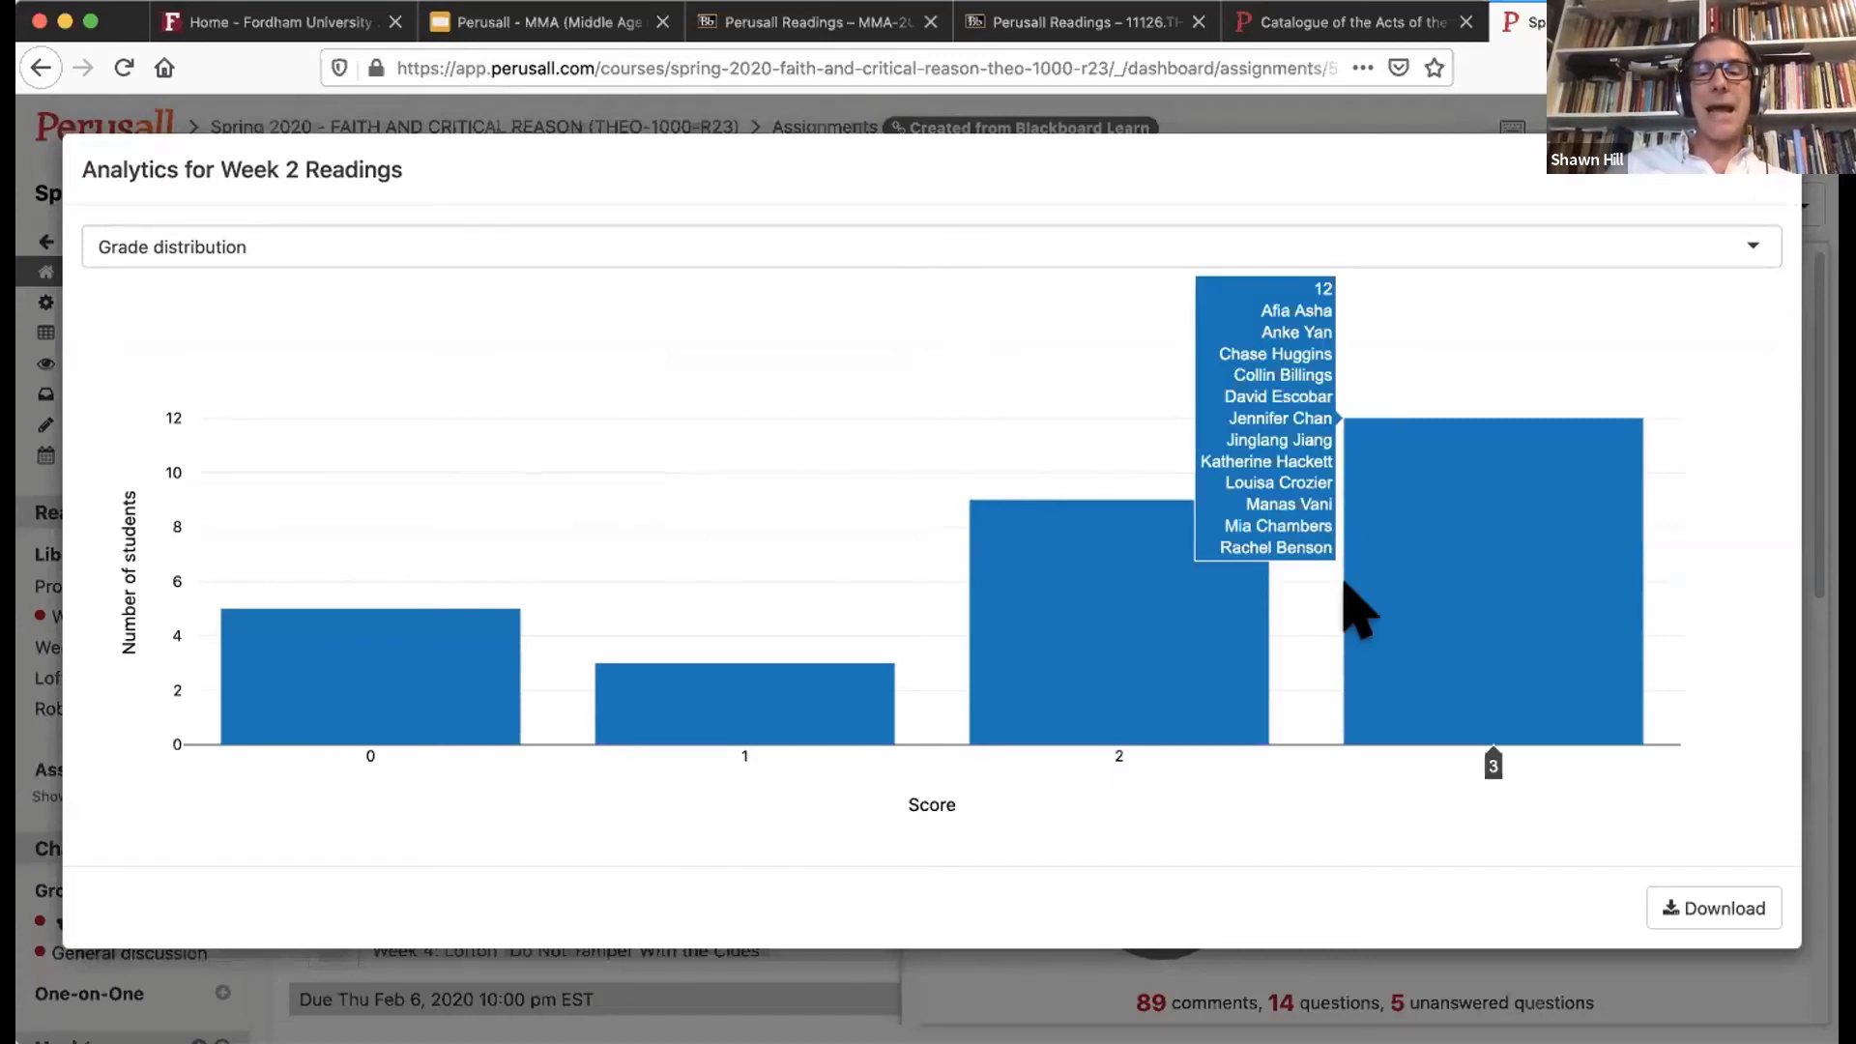
pyautogui.moveTo(433, 651)
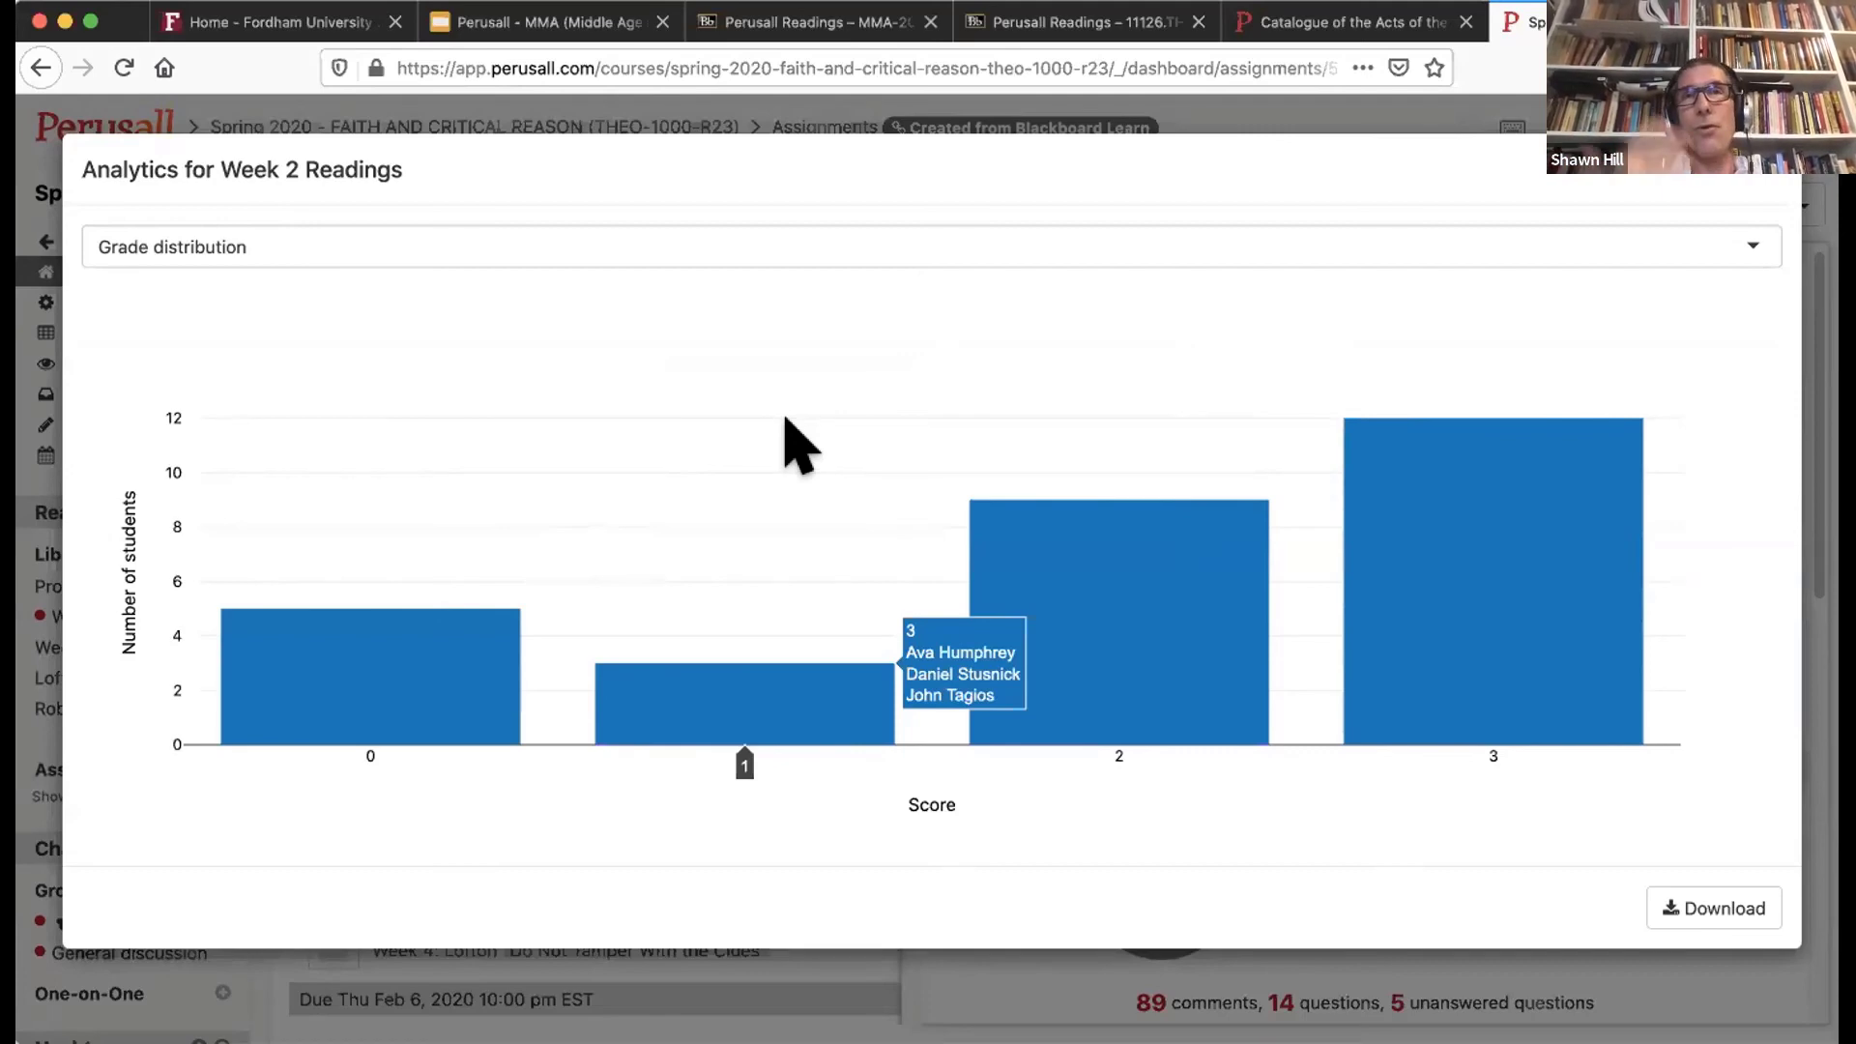
# Step: View the Week 2 Readings Page view report, then close the analytics
pyautogui.click(1710, 245)
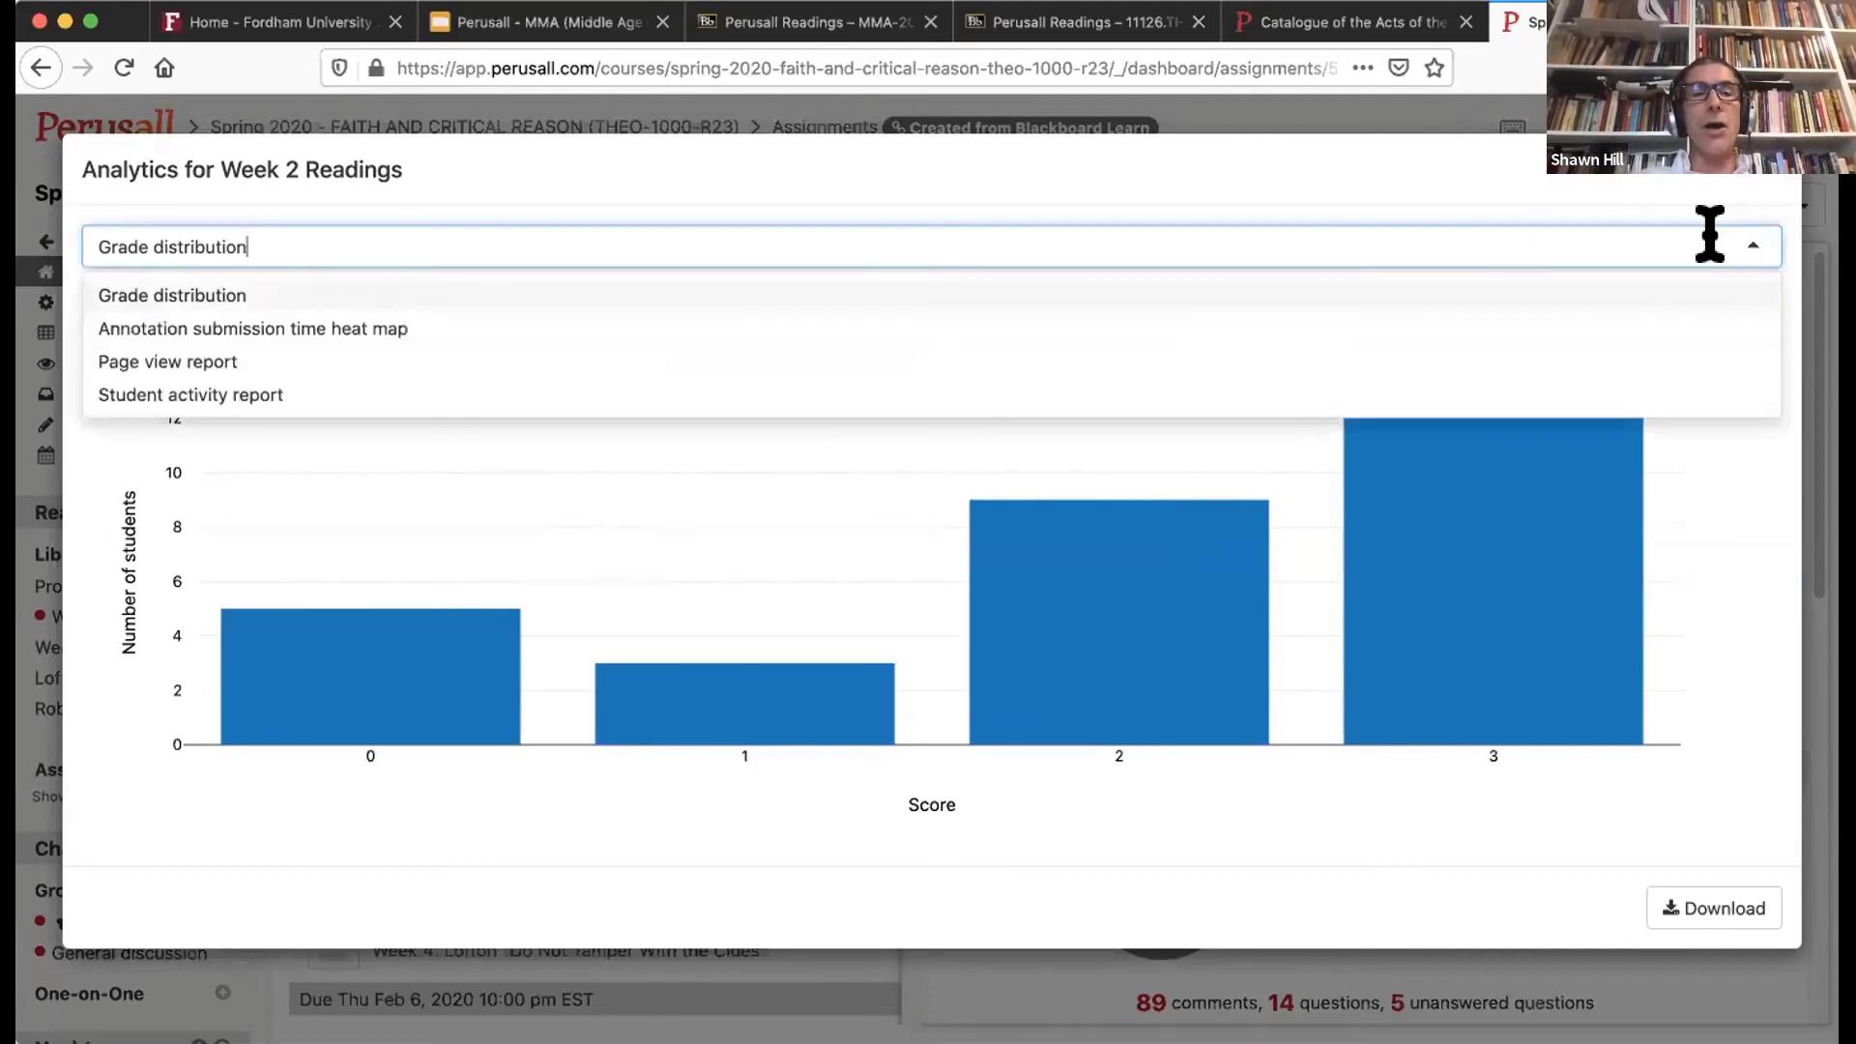
pyautogui.click(224, 360)
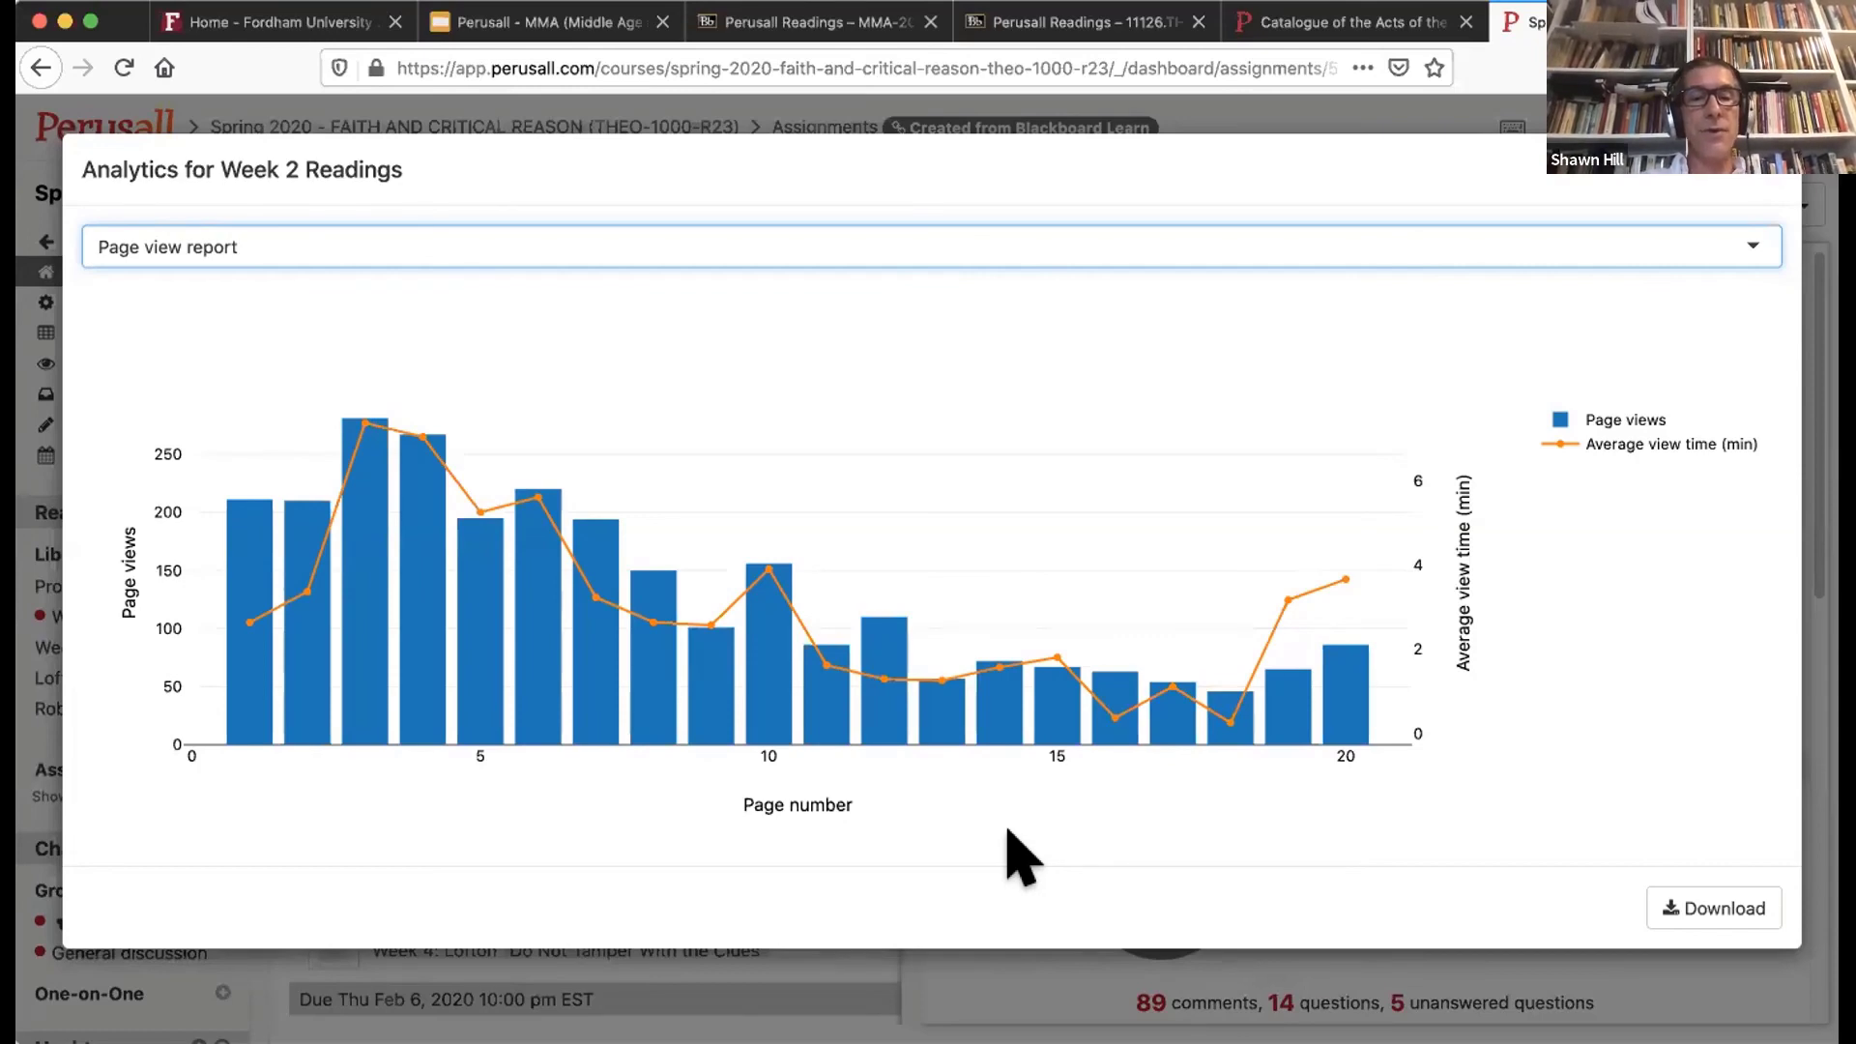
pyautogui.moveTo(763, 705)
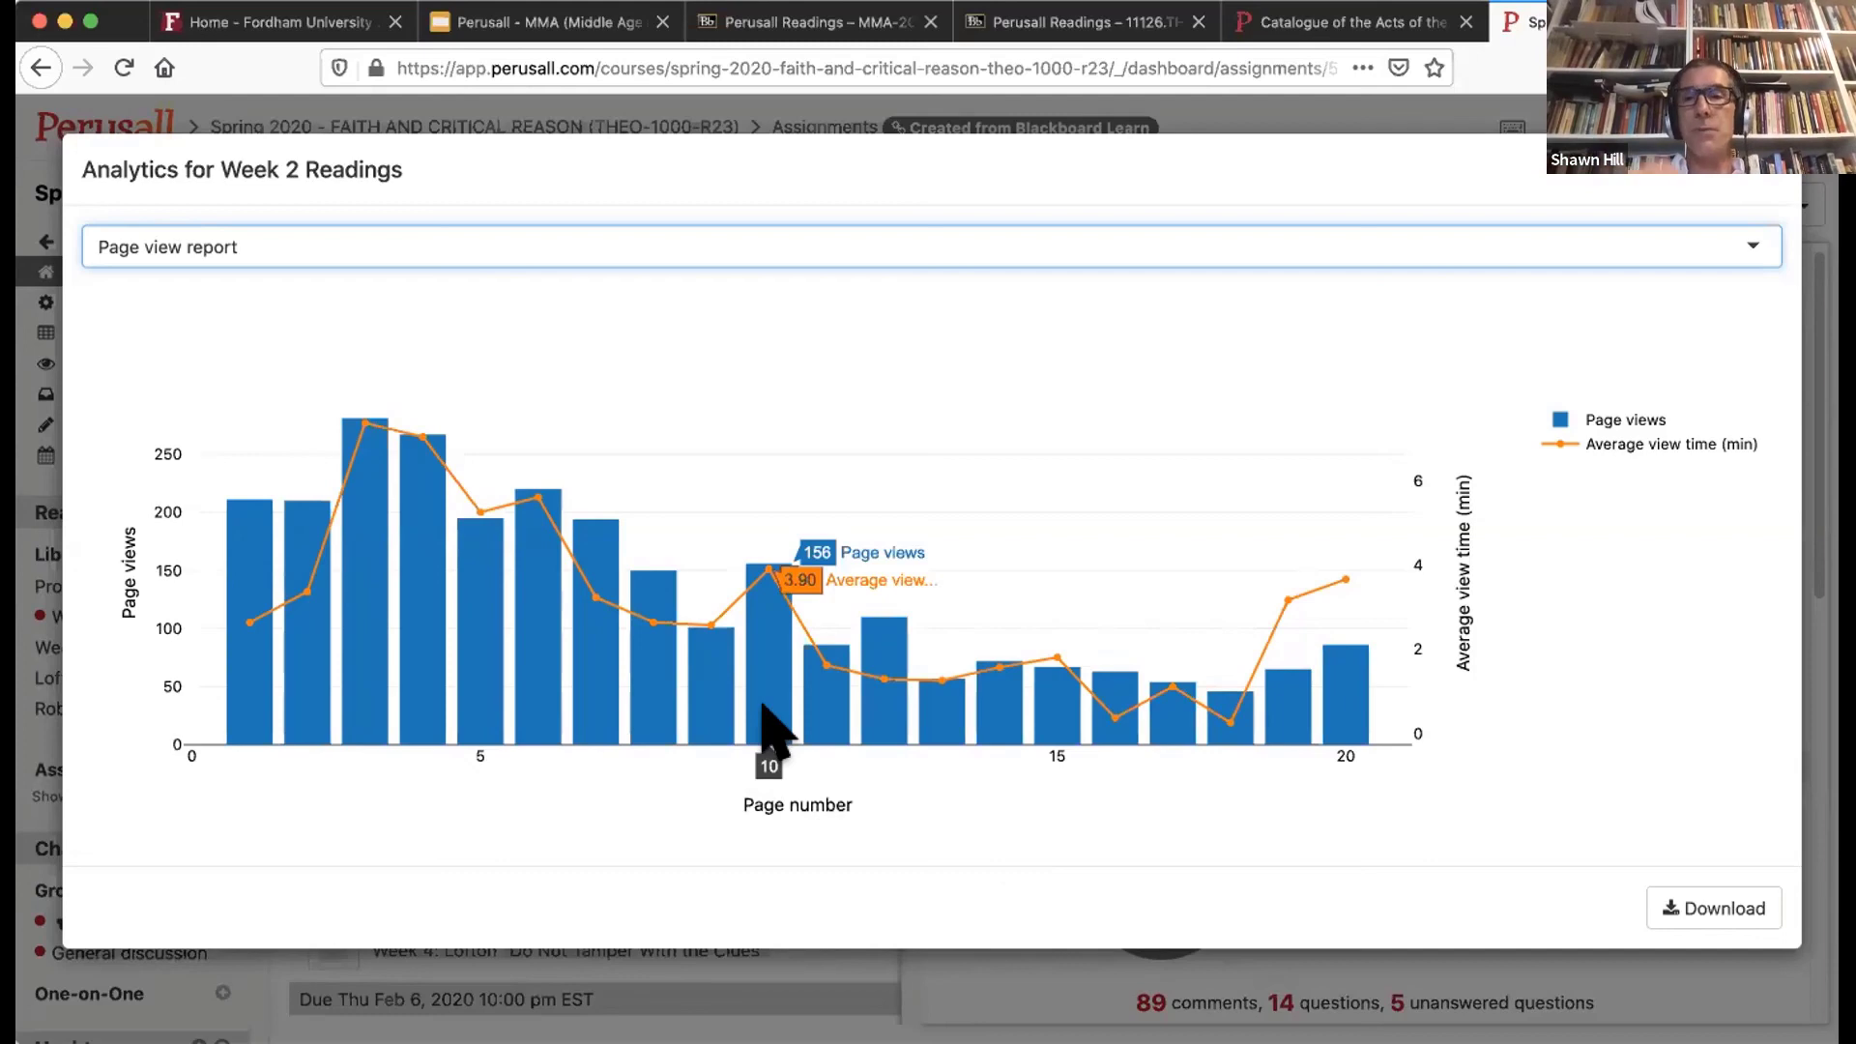
pyautogui.click(1777, 189)
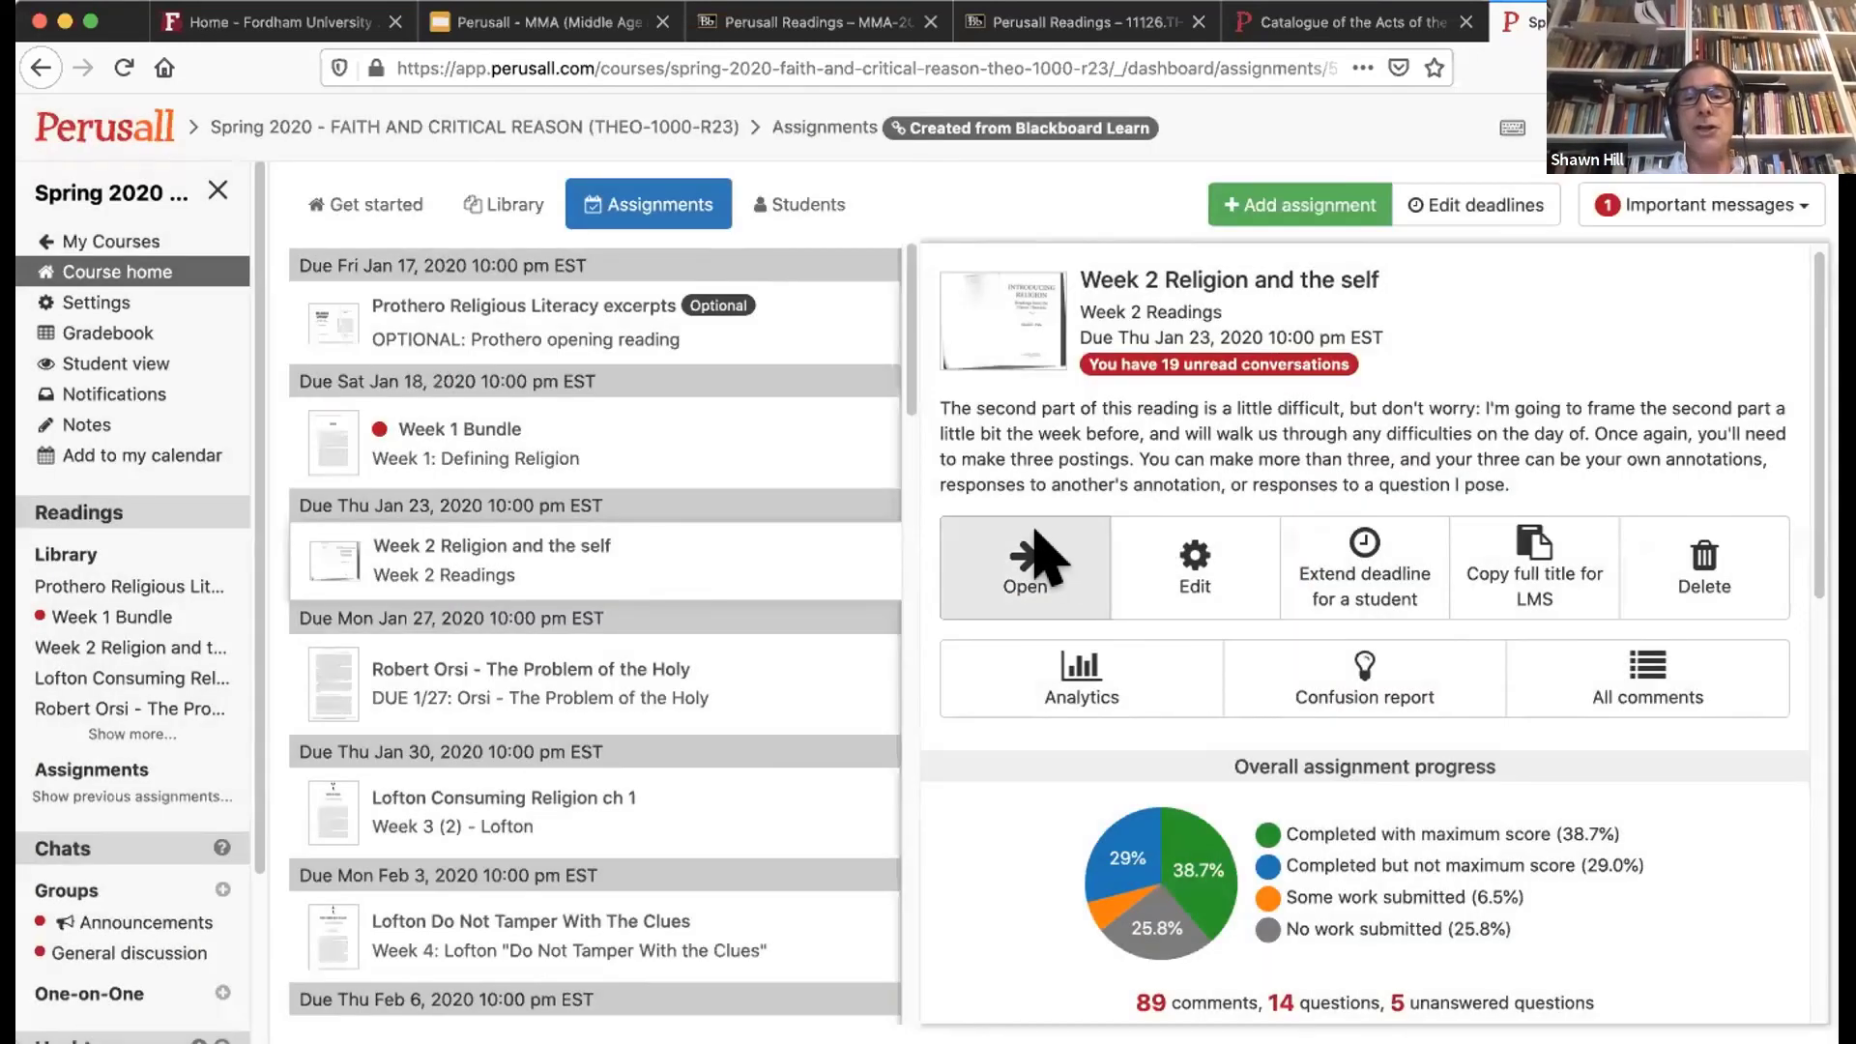
# Step: Open the Week 2 reading and jump to the Page 3 comment about Freud's paternal figure
pyautogui.click(1027, 537)
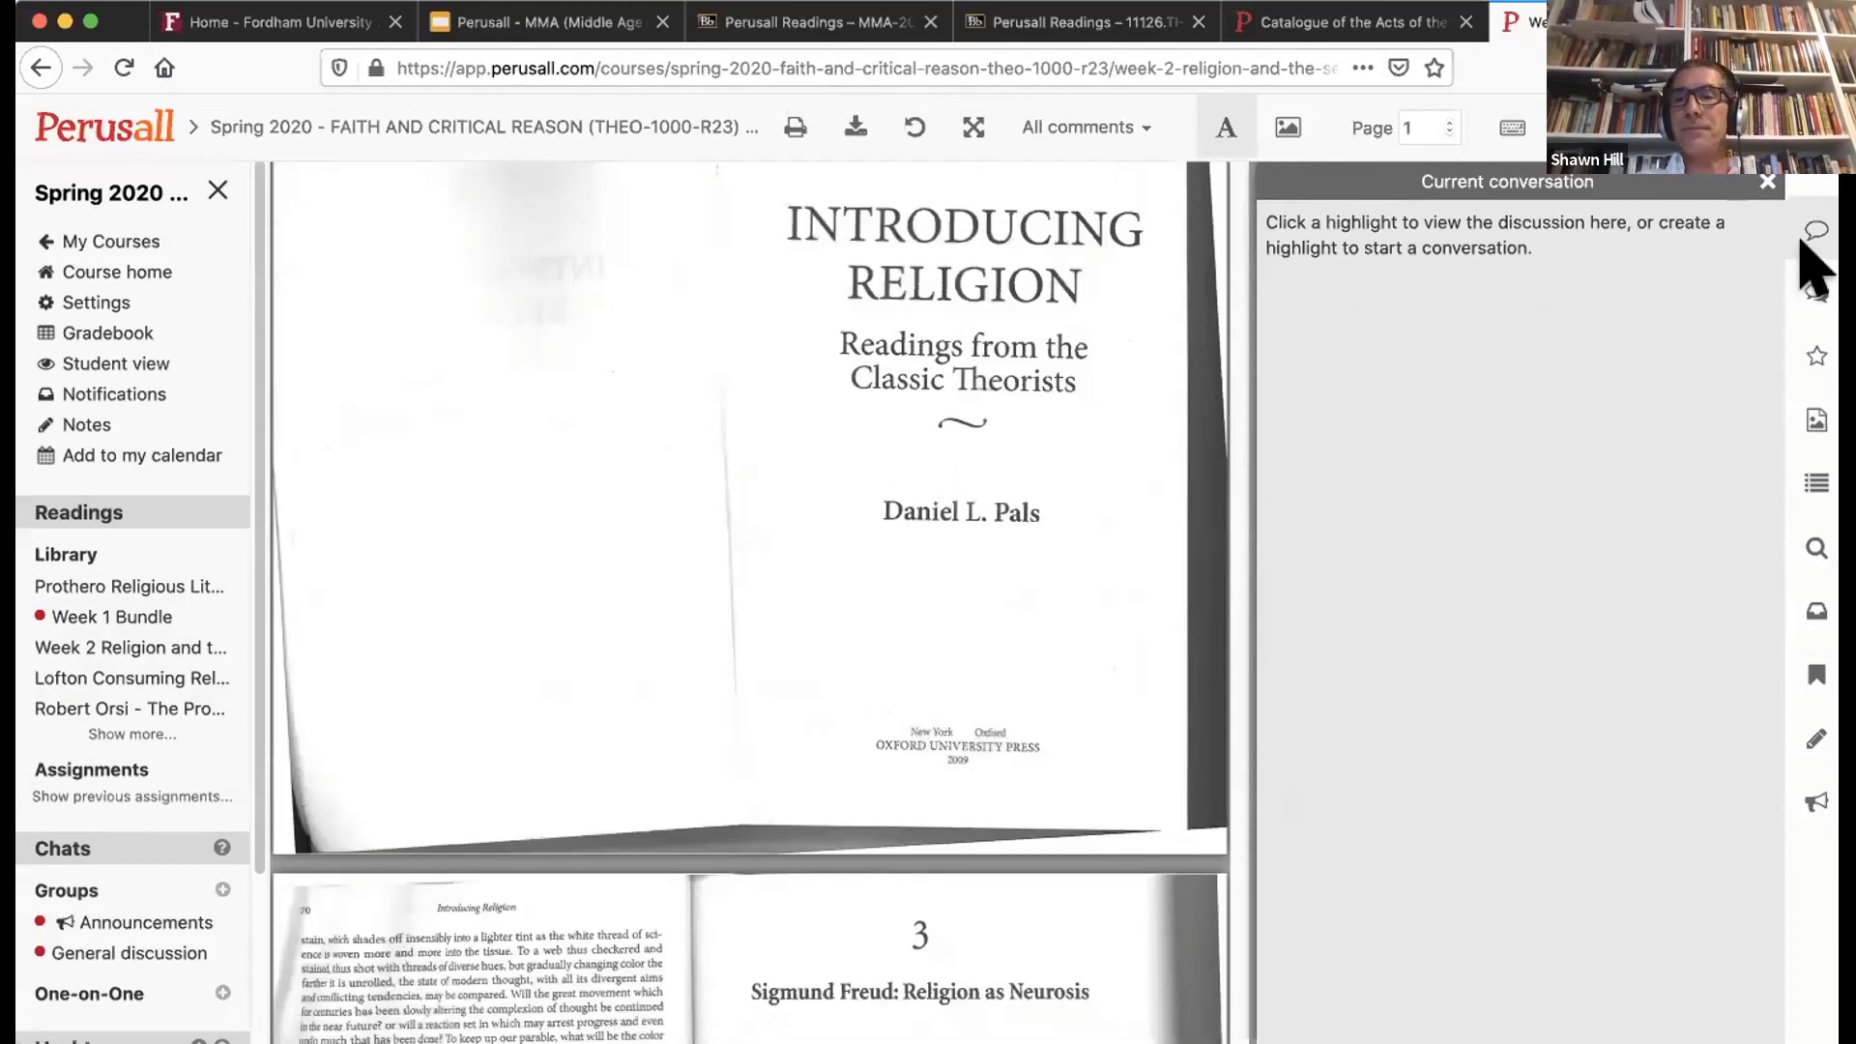
pyautogui.click(1802, 275)
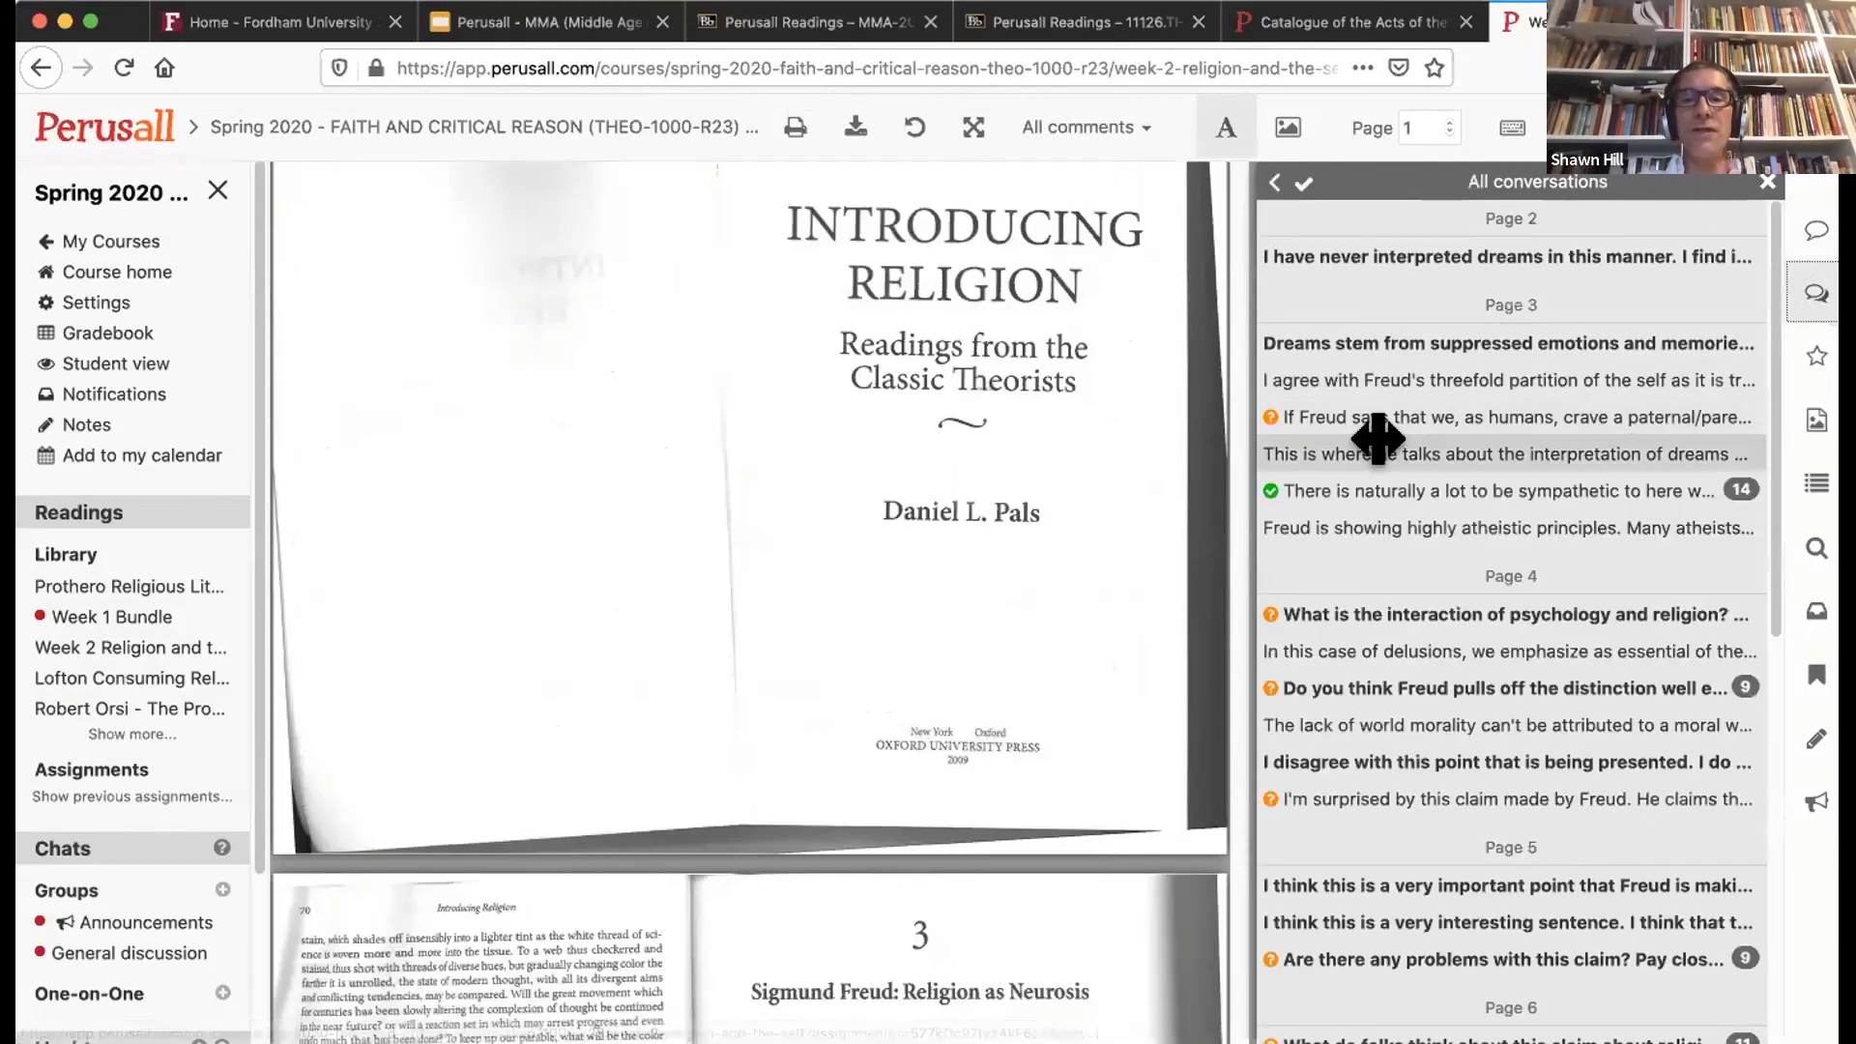
pyautogui.click(1426, 413)
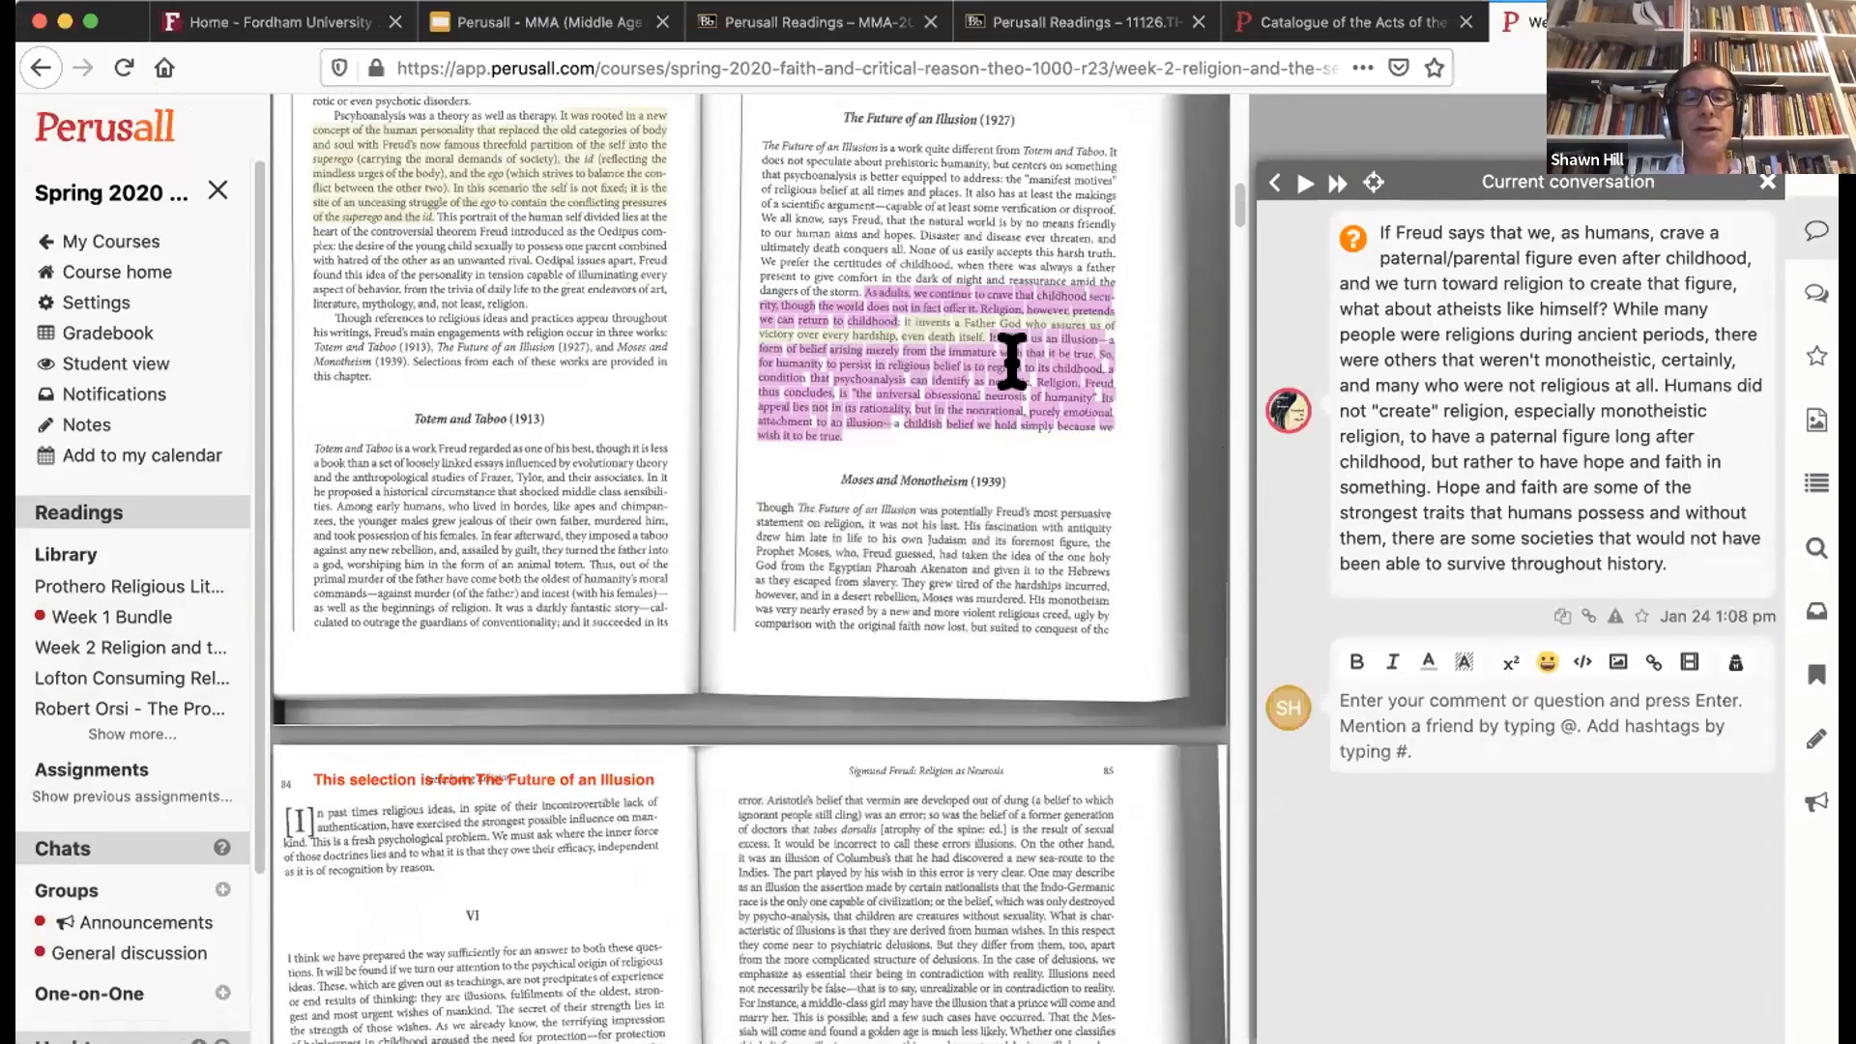
# Step: Open the pink-highlighted passage's discussion about Freud's harsh claims on people of religion
pyautogui.moveTo(997, 307)
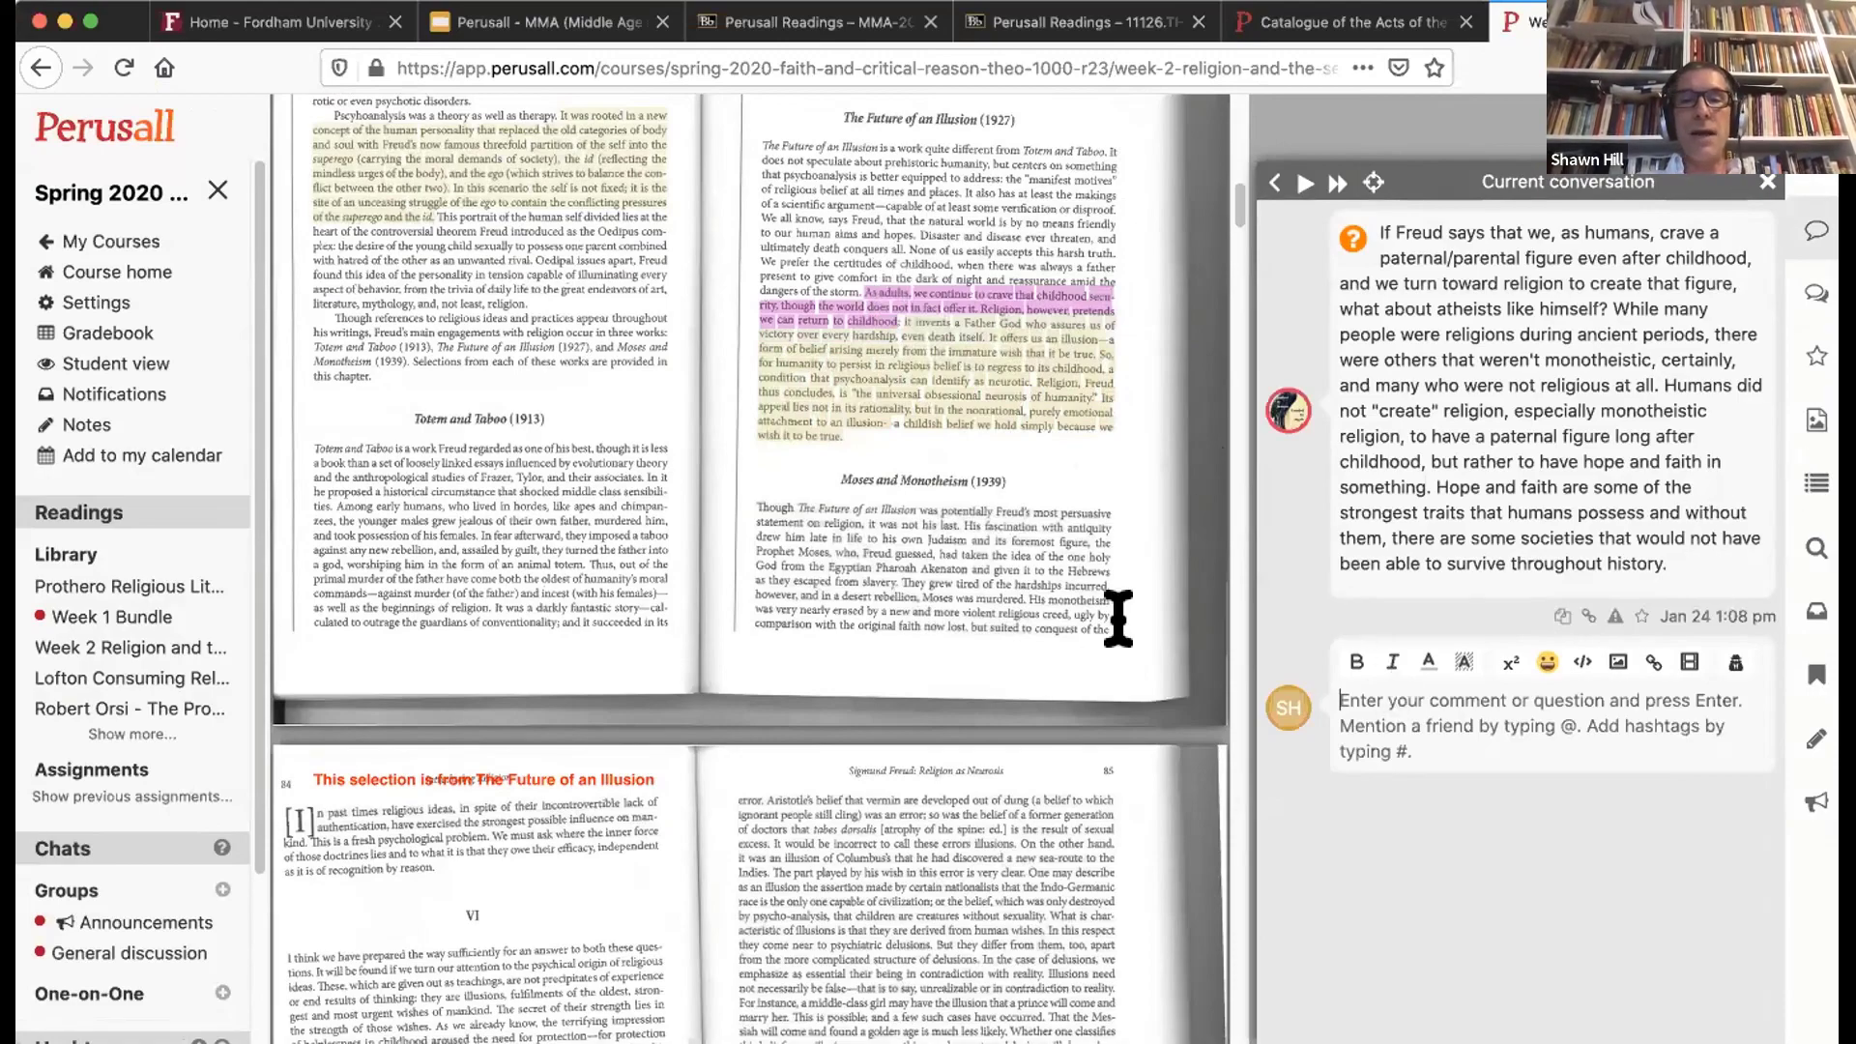
pyautogui.scroll(-8, 1117, 621)
pyautogui.scroll(-10, 1117, 619)
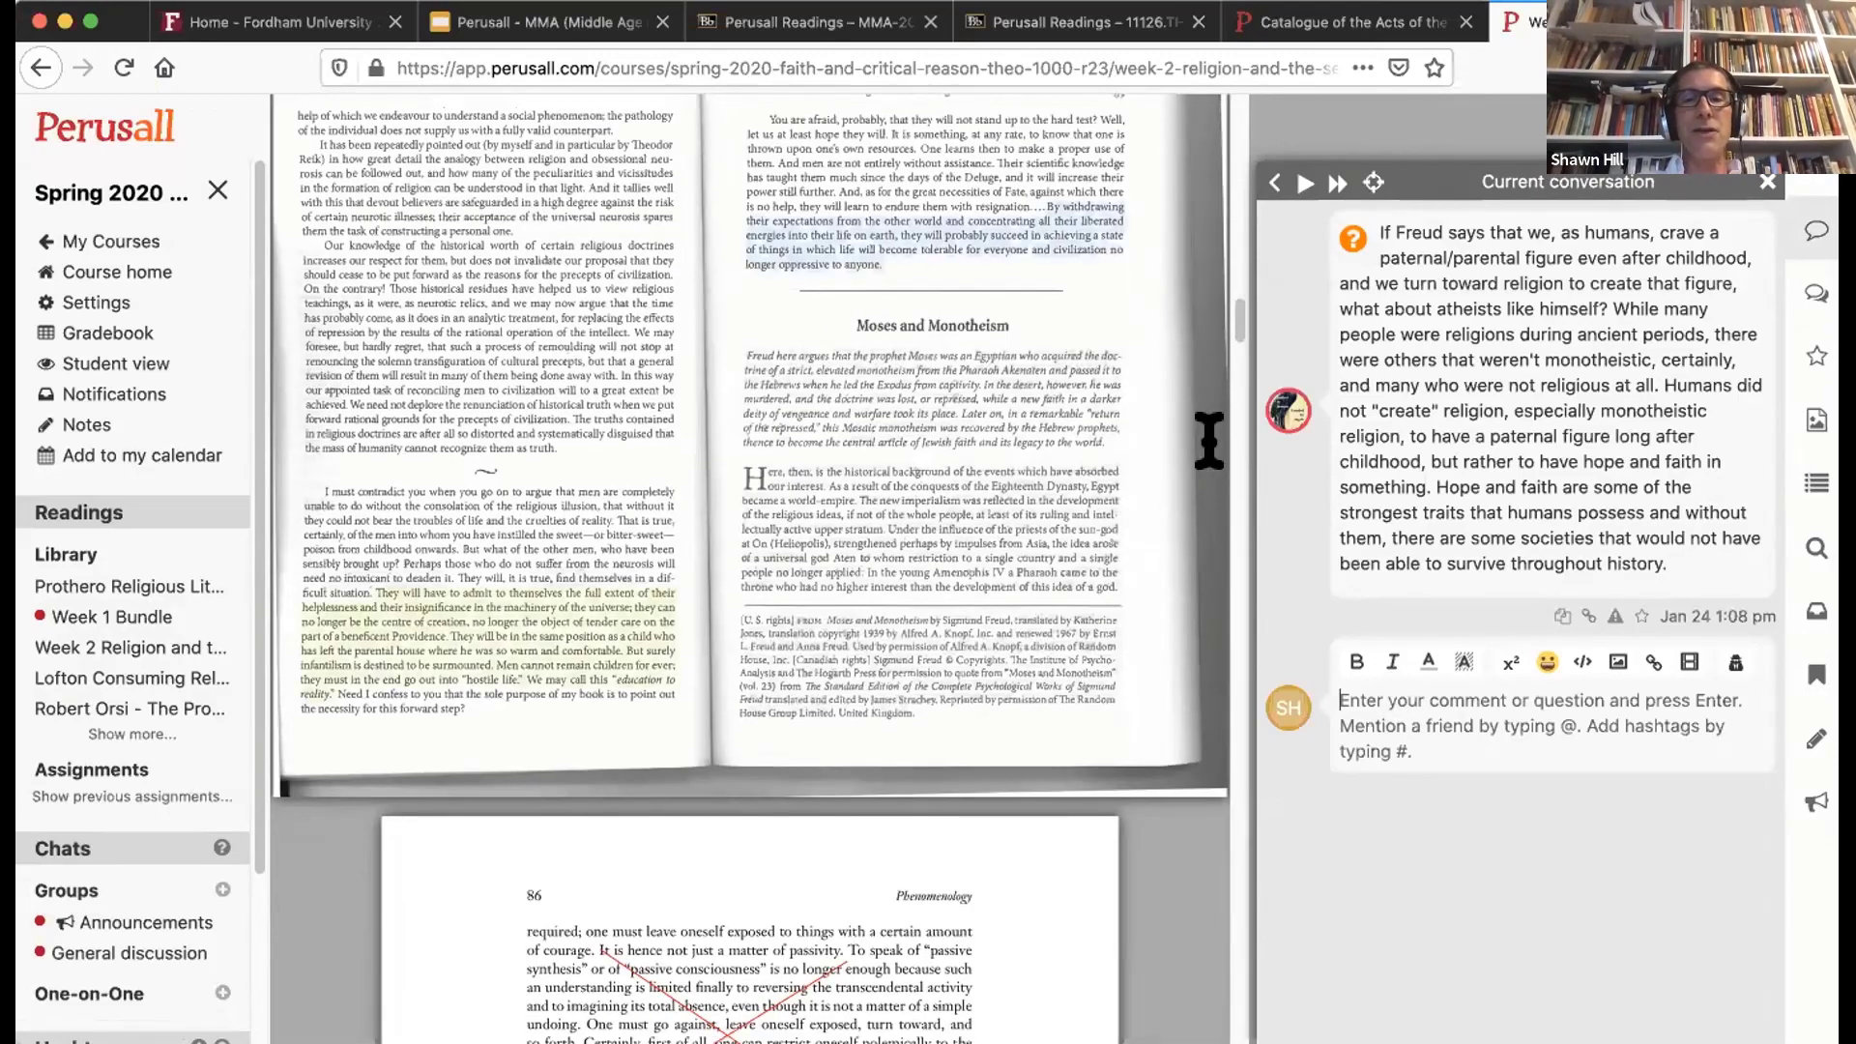
pyautogui.moveTo(1008, 218)
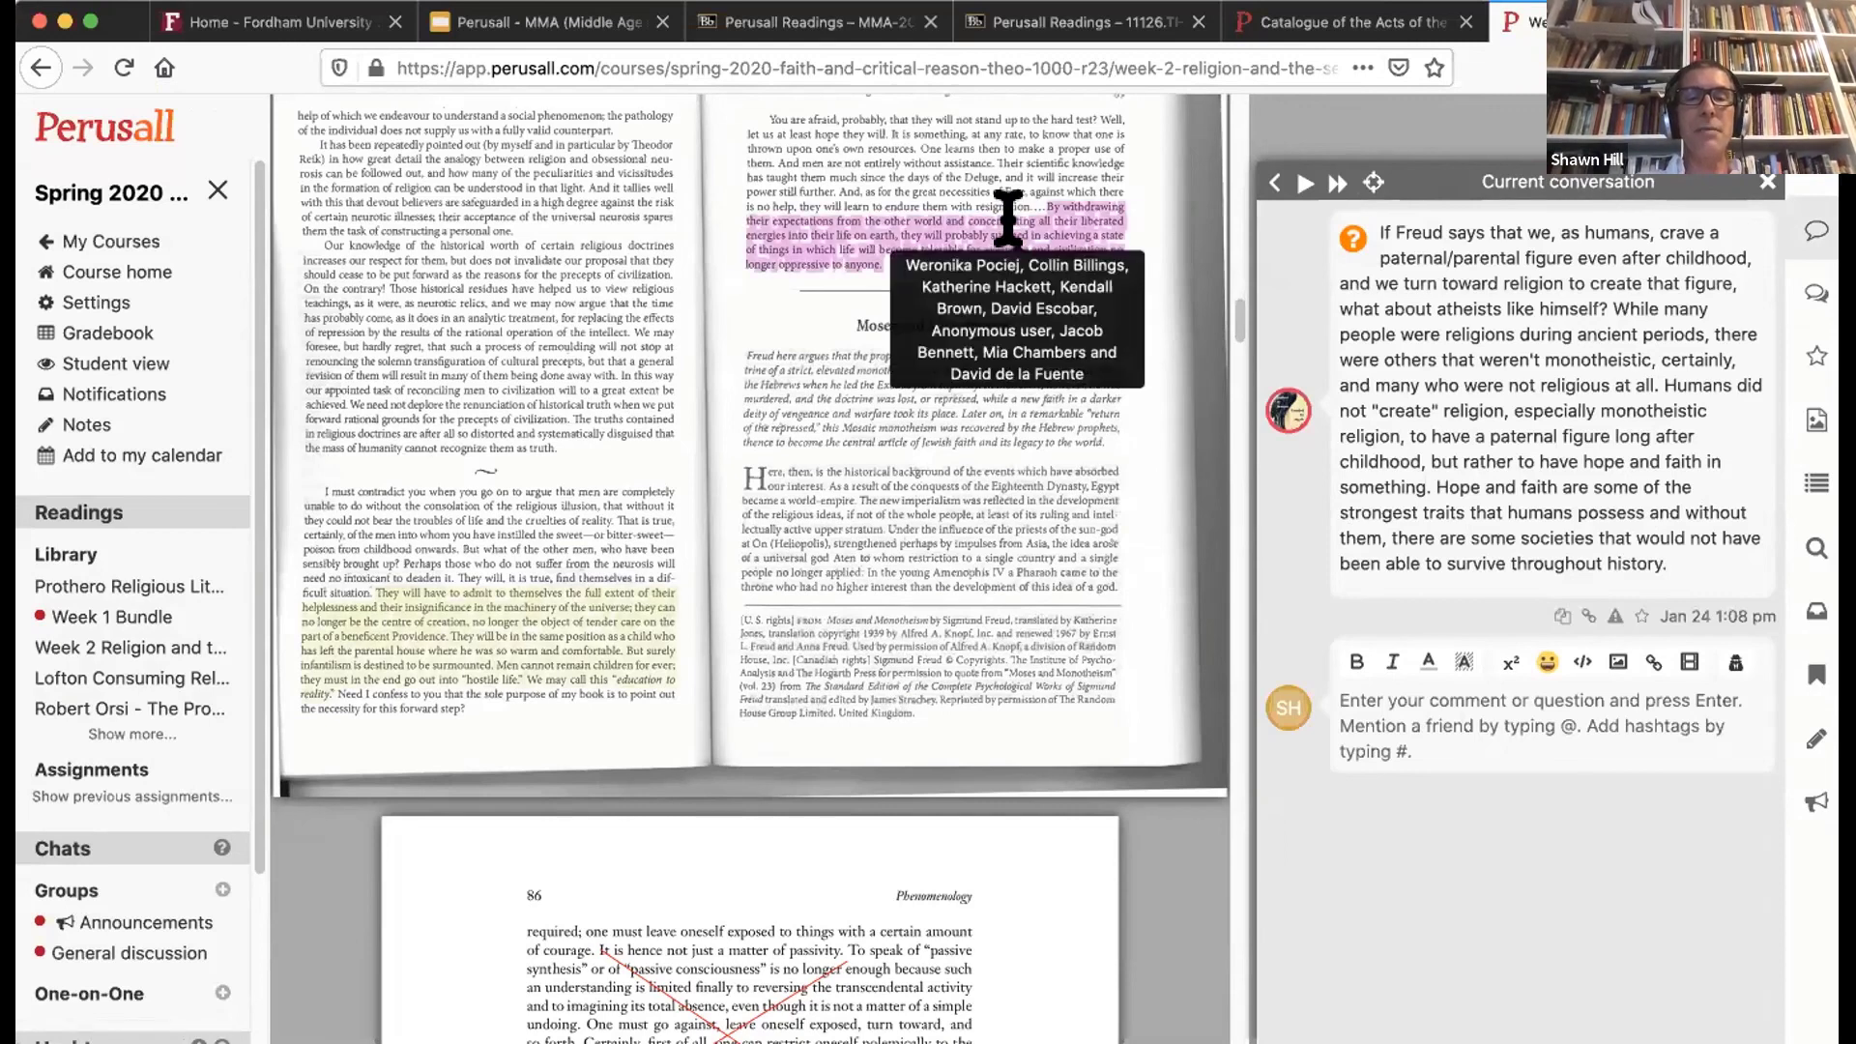
pyautogui.click(477, 665)
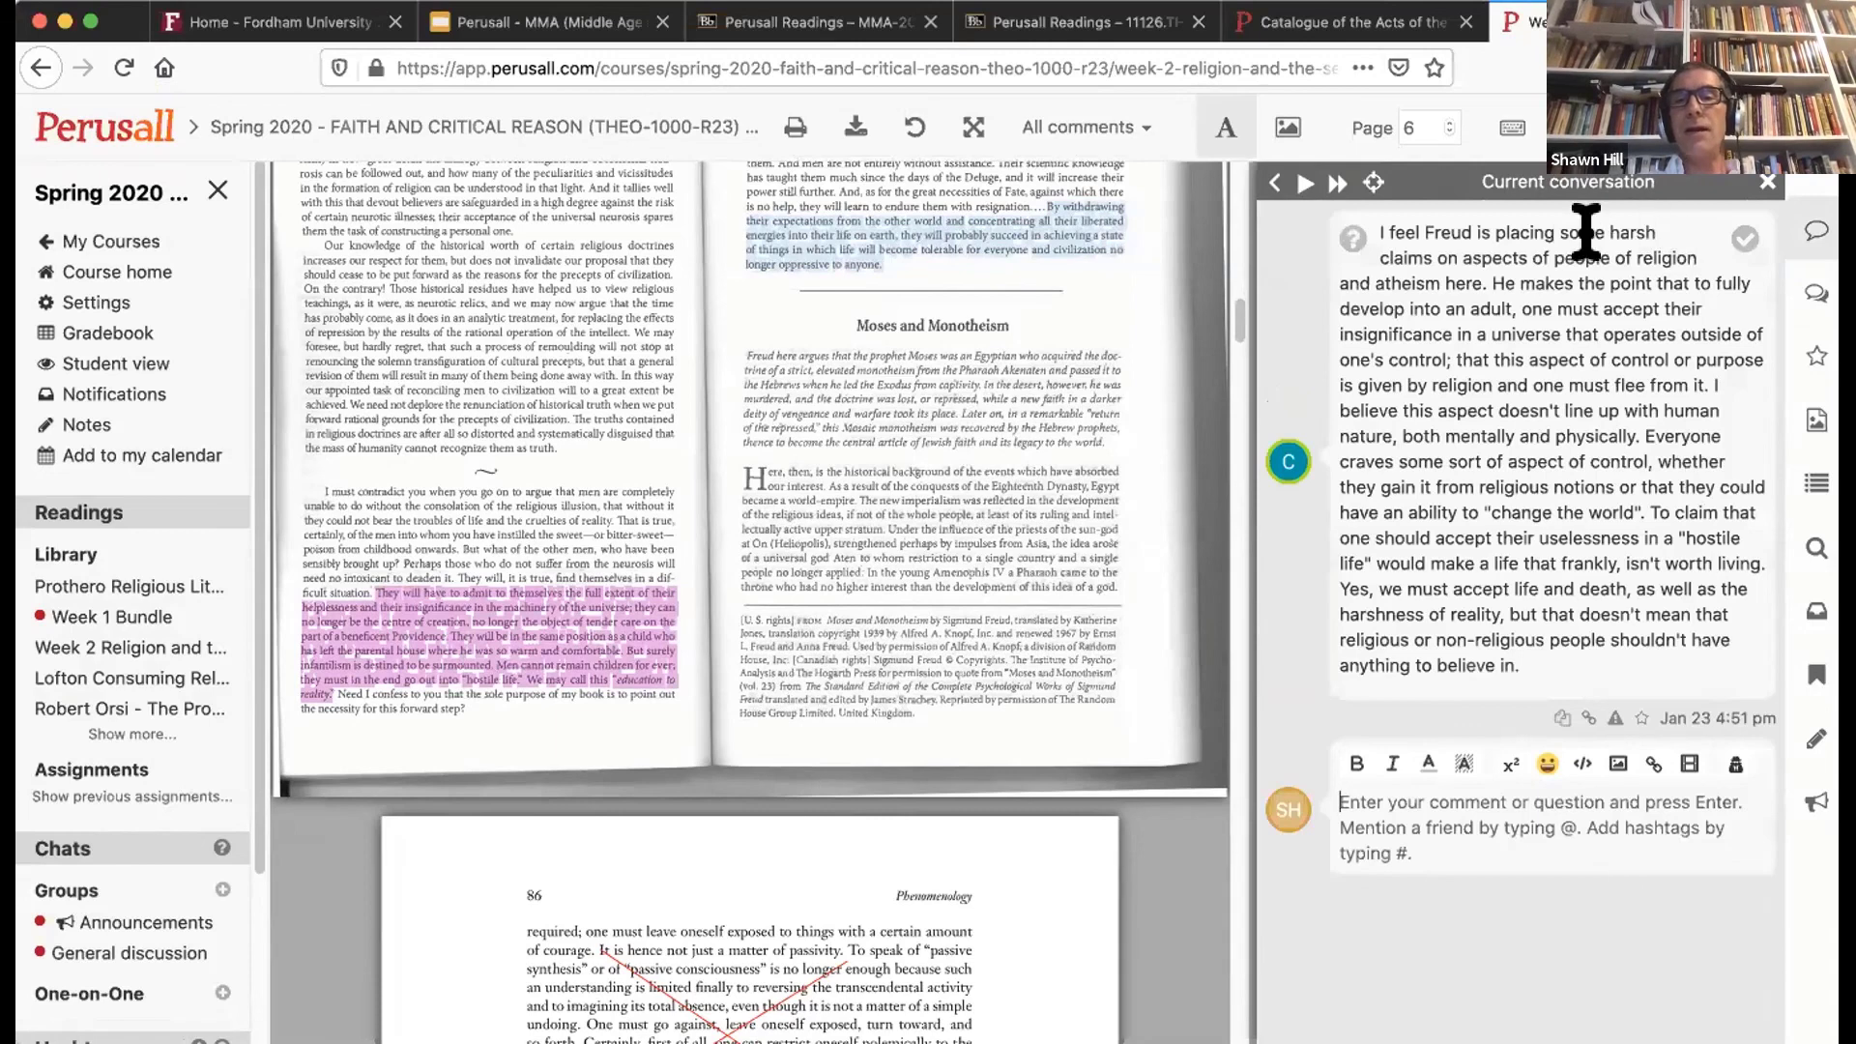